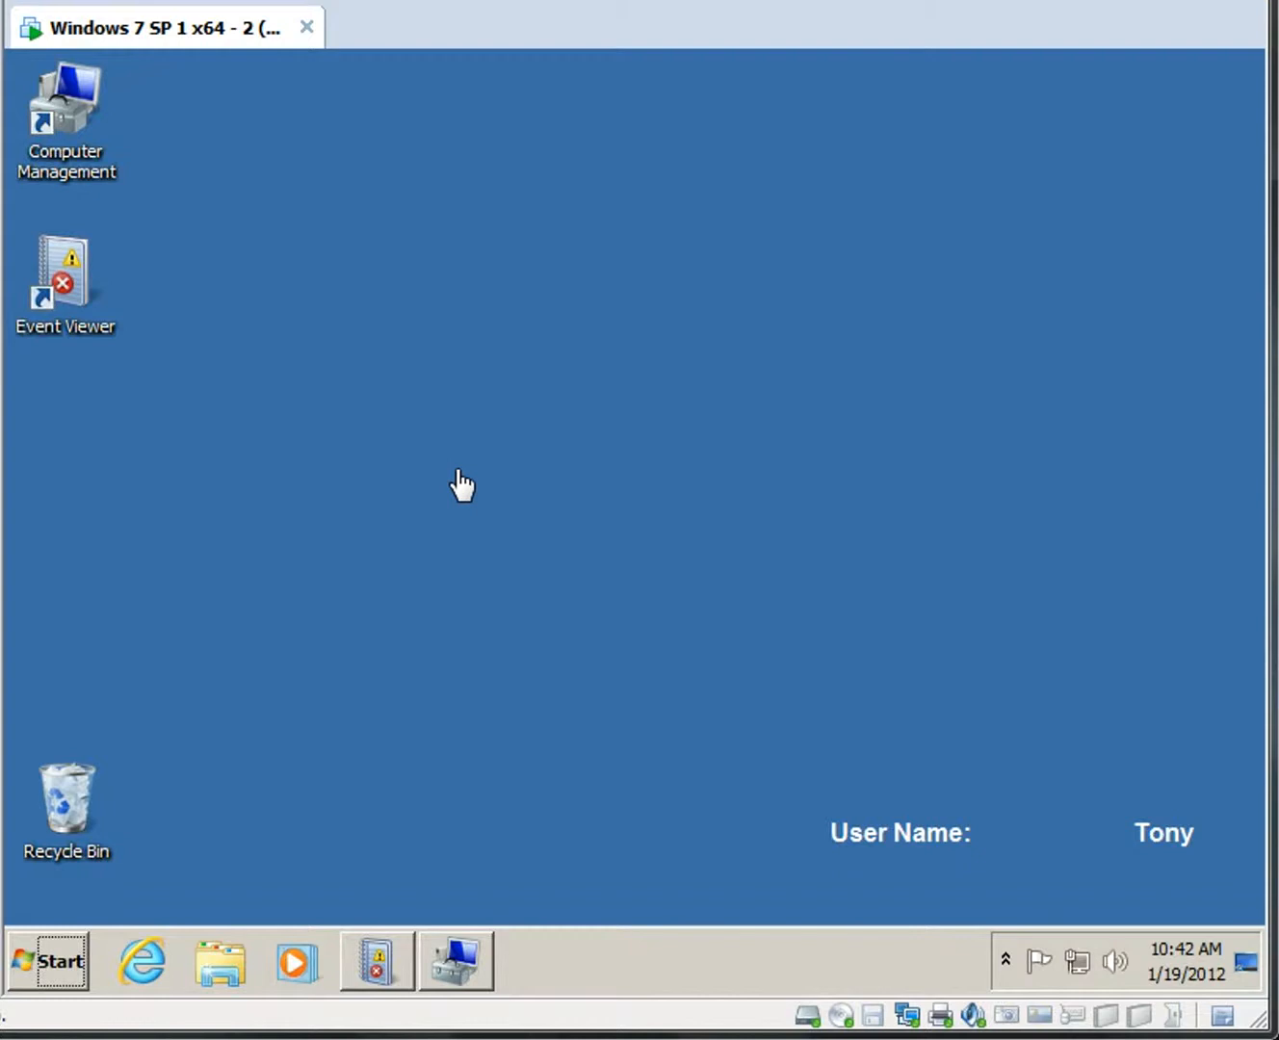
Bring back Computer Management and show the secRMM settings list under System Tools.
{"action": "left_click", "coordinate": [455, 947]}
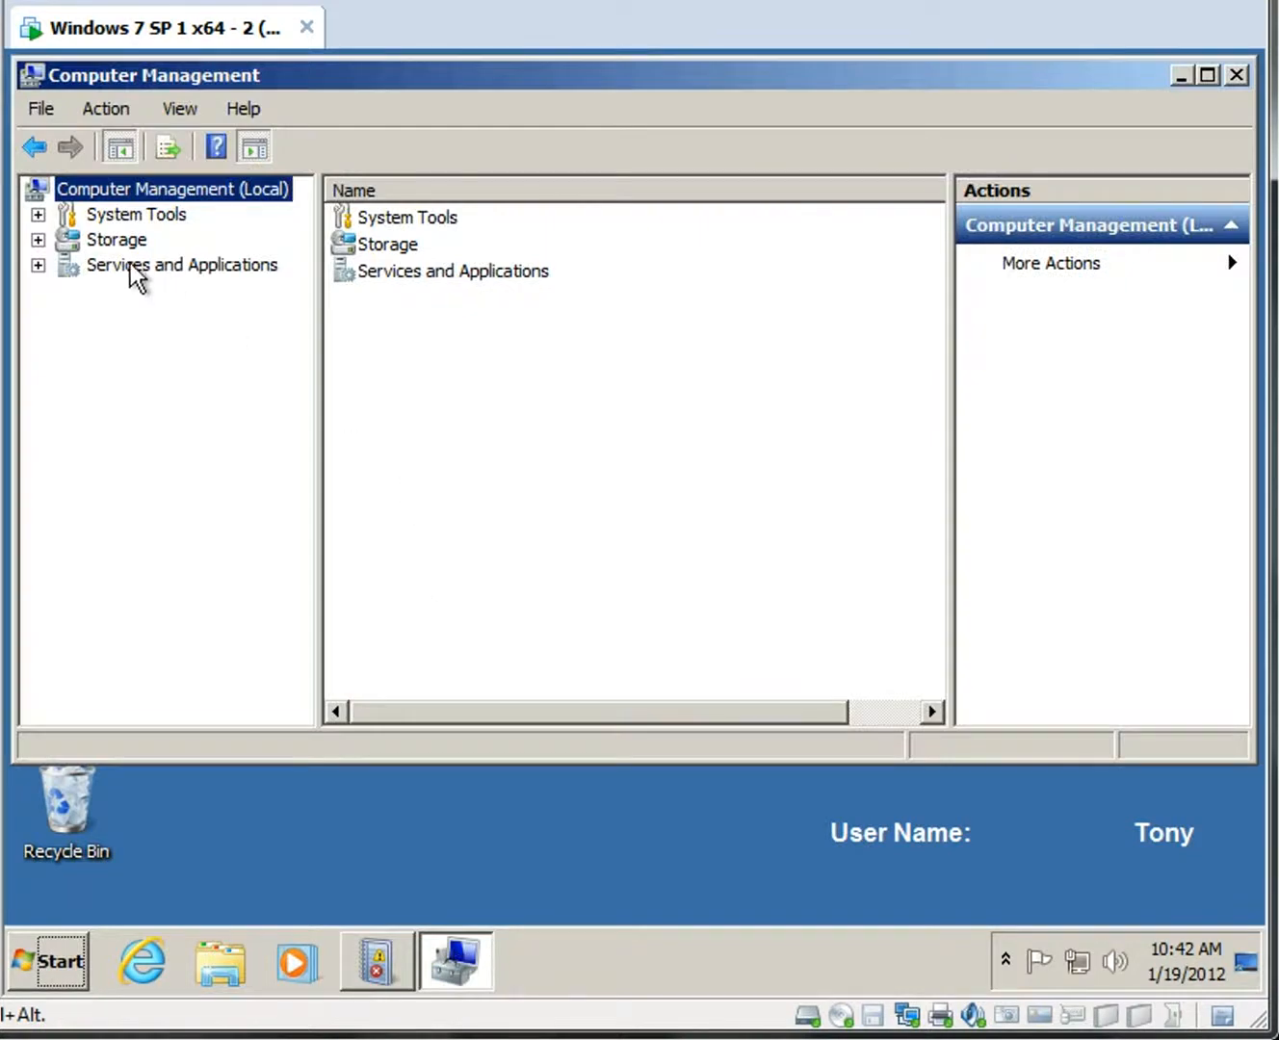
{"action": "left_click", "coordinate": [38, 215]}
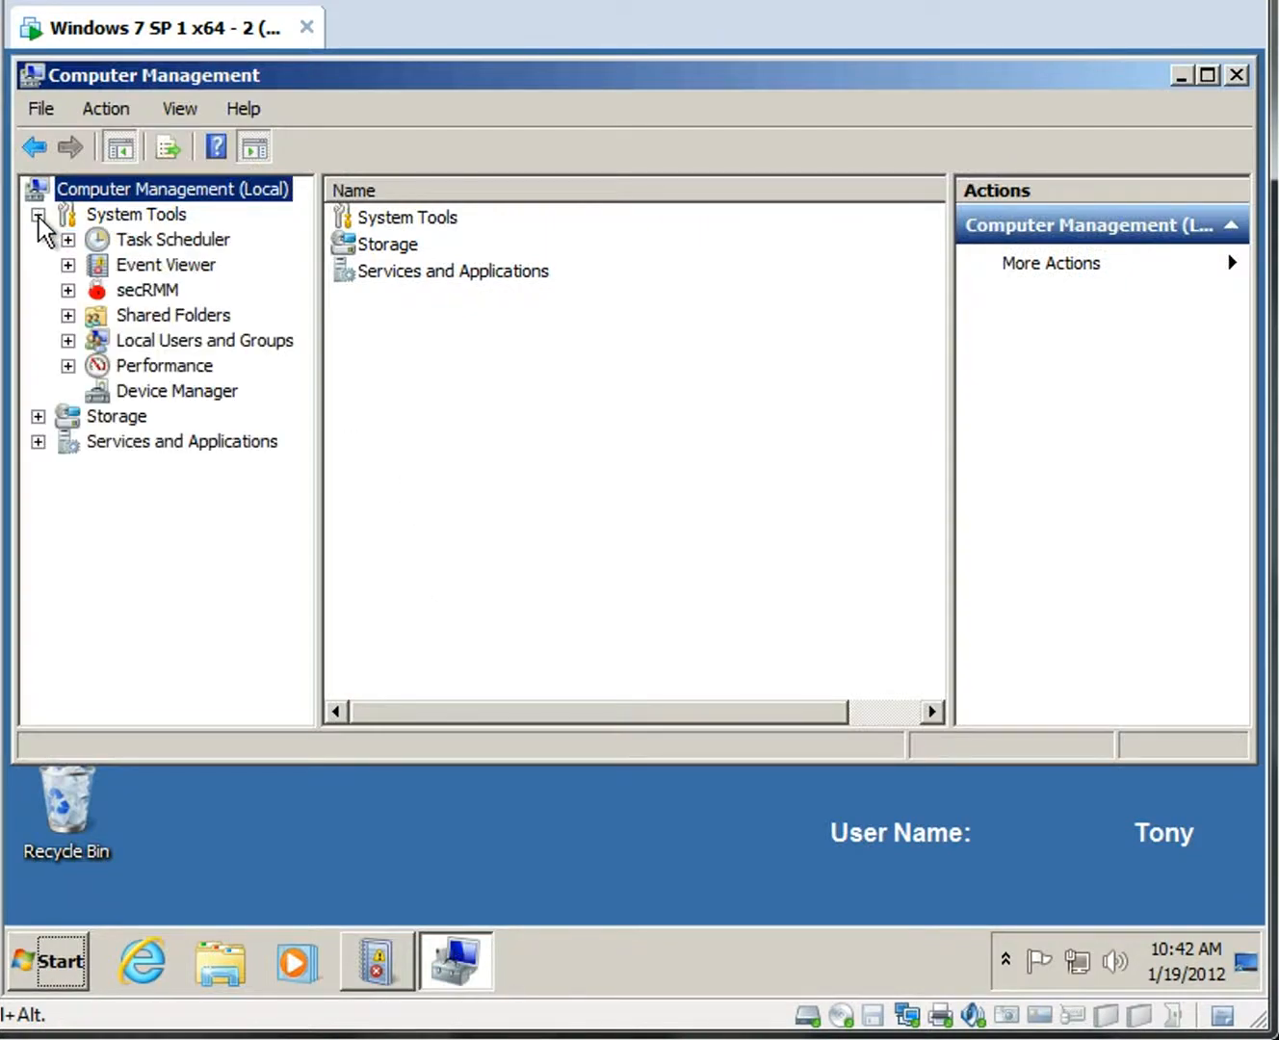
{"action": "left_click", "coordinate": [102, 291]}
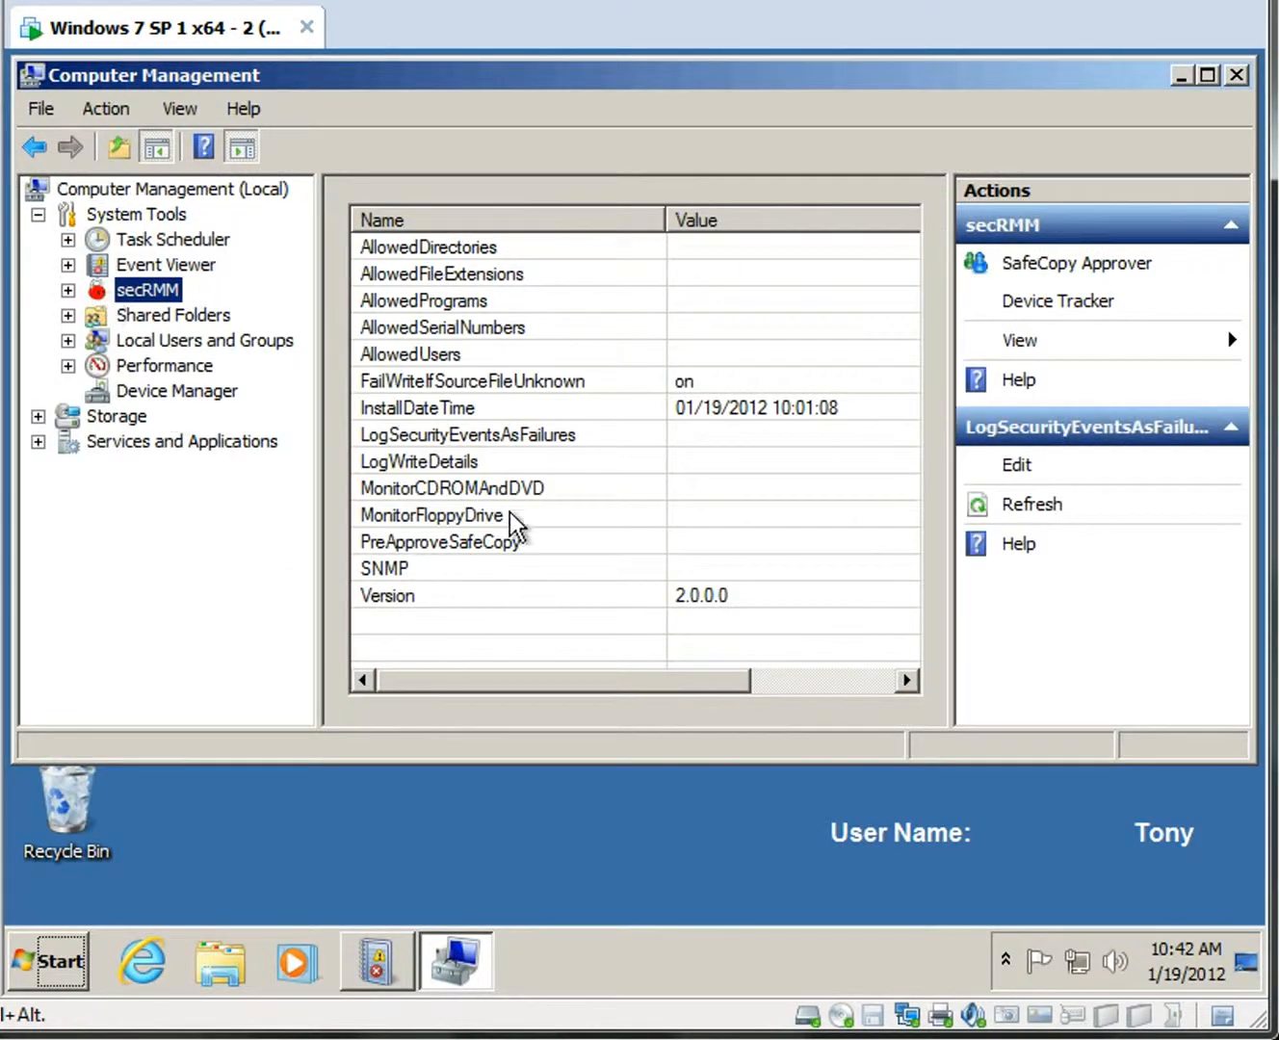
Set secRMM's LogSecurityEventsAsFailures to On, then minimize Computer Management.
{"action": "left_click", "coordinate": [581, 434]}
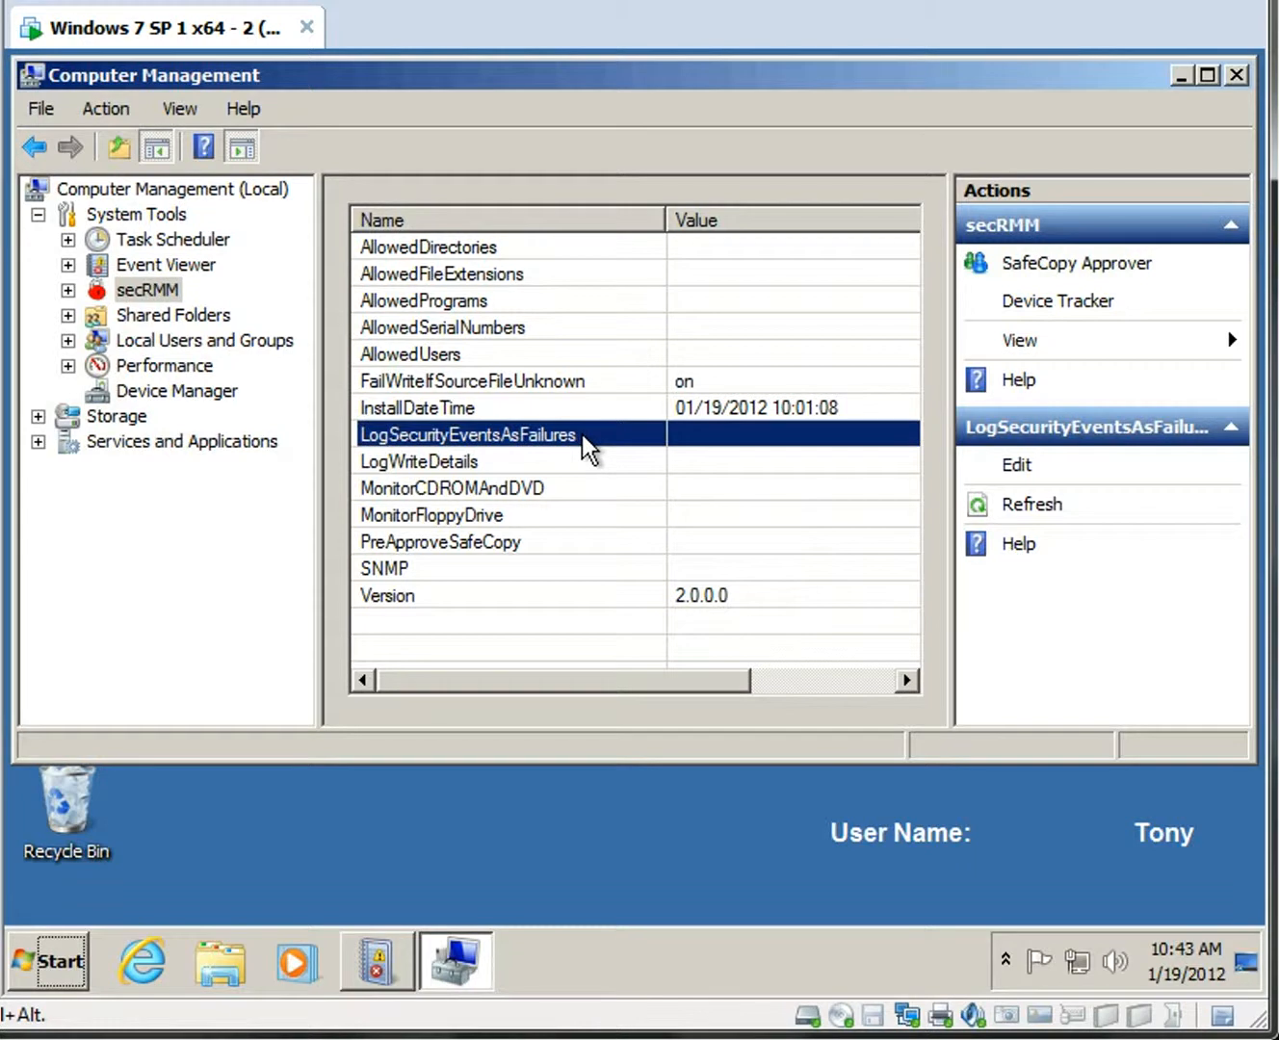
{"action": "double_click", "coordinate": [581, 435]}
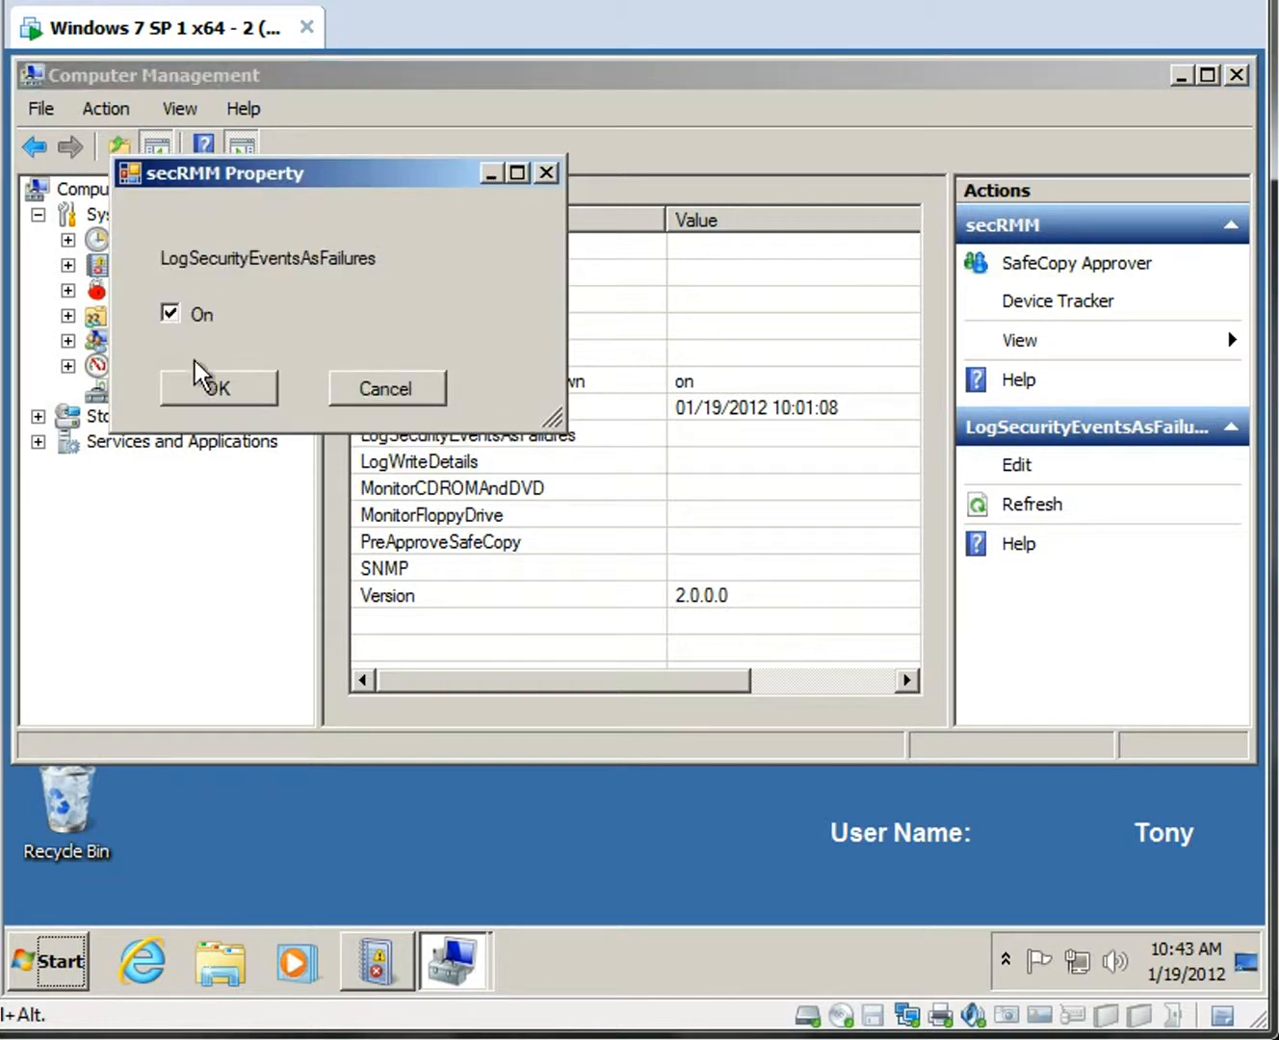
{"action": "left_click", "coordinate": [222, 388]}
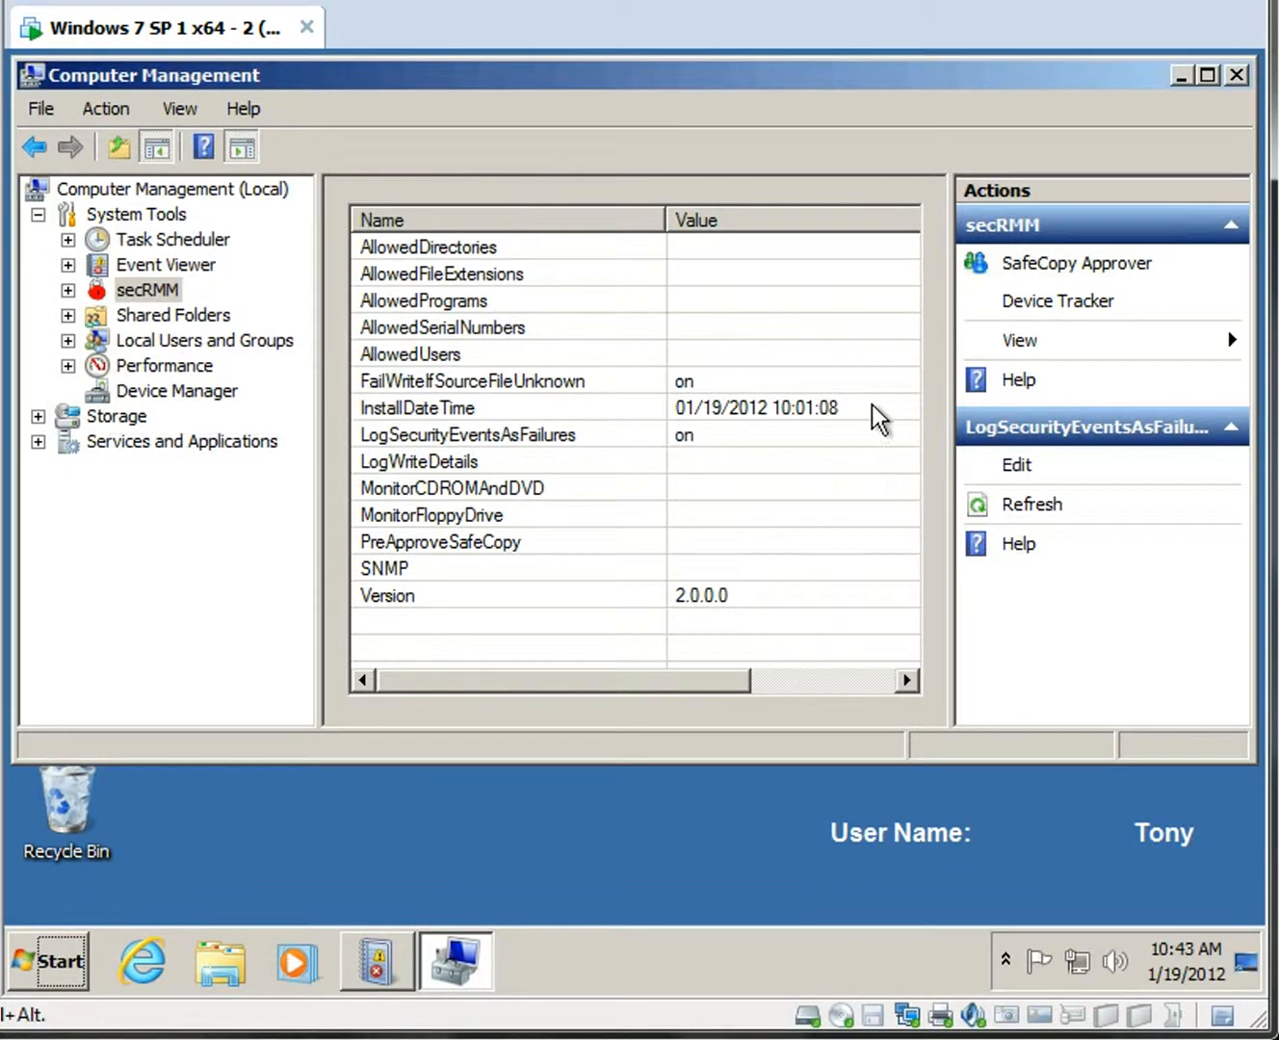
{"action": "left_click", "coordinate": [1177, 80]}
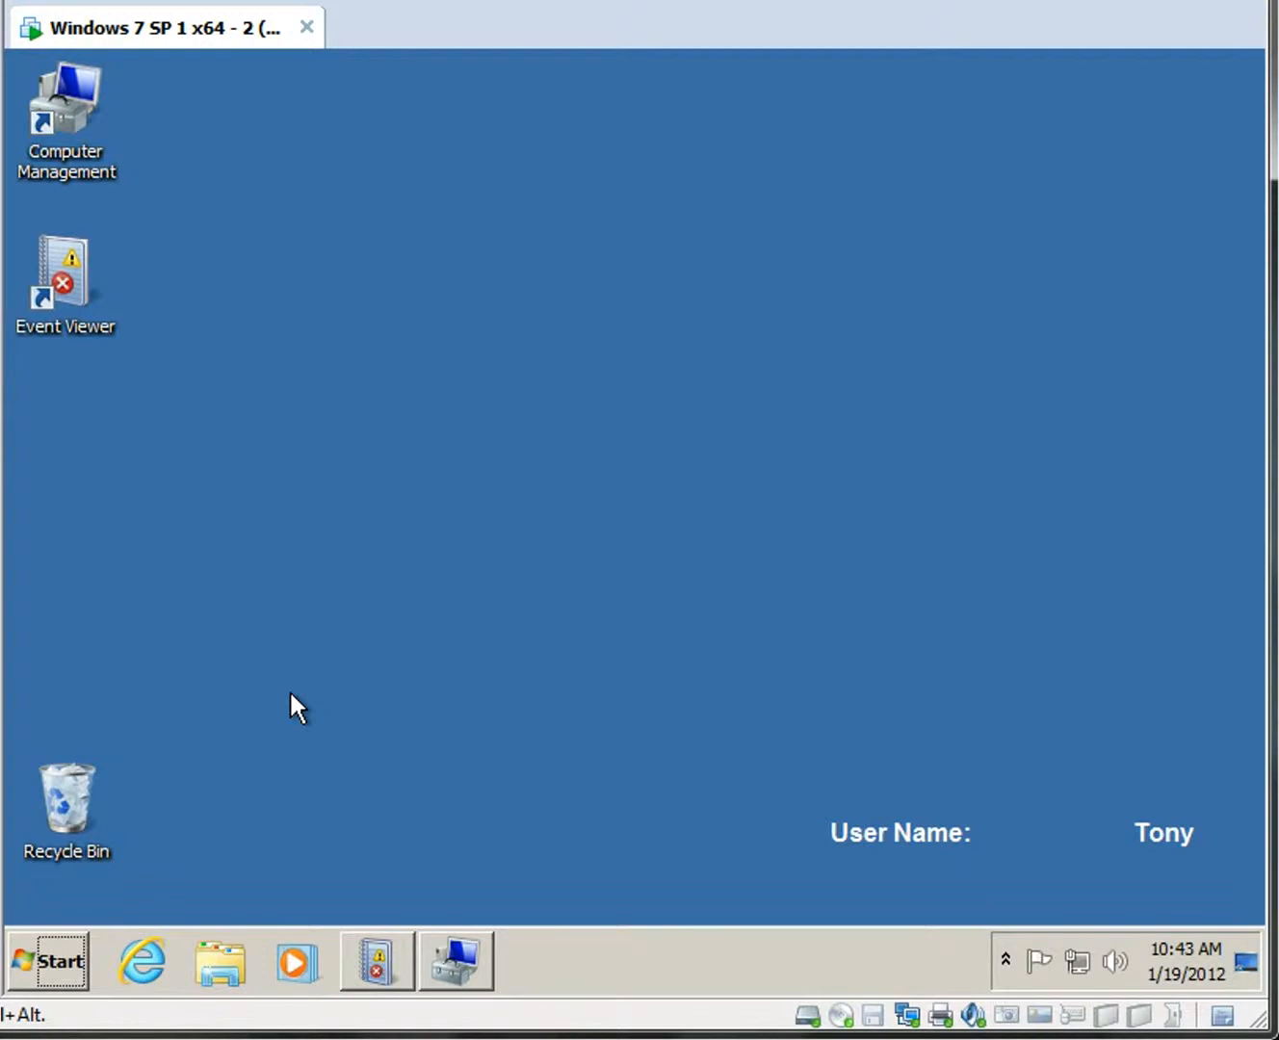
In Event Viewer, open the Security log under Windows Logs.
{"action": "left_click", "coordinate": [382, 964]}
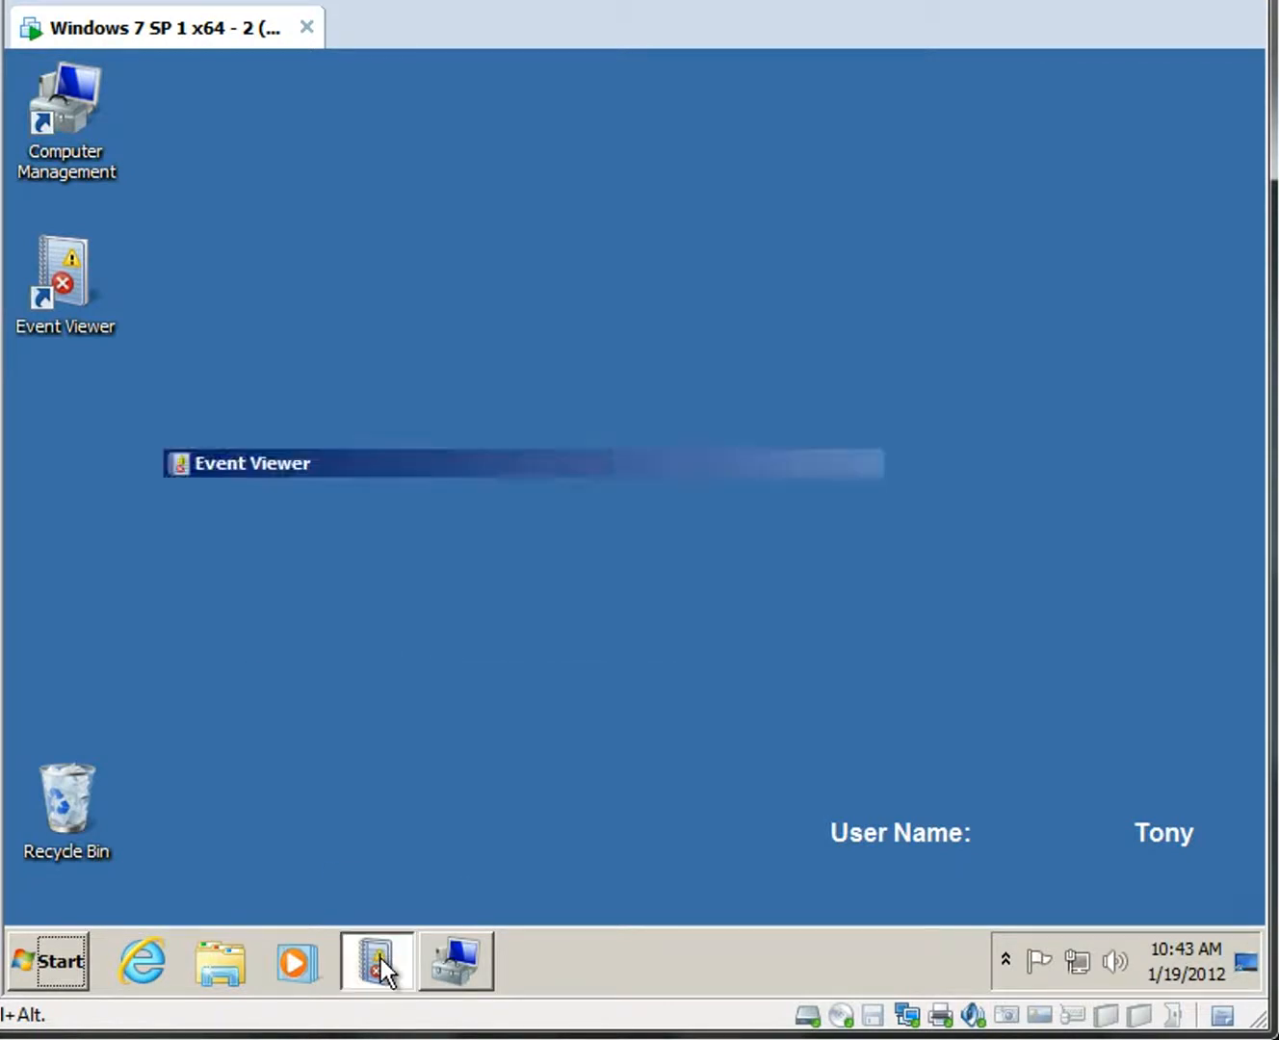
{"action": "left_click", "coordinate": [39, 240]}
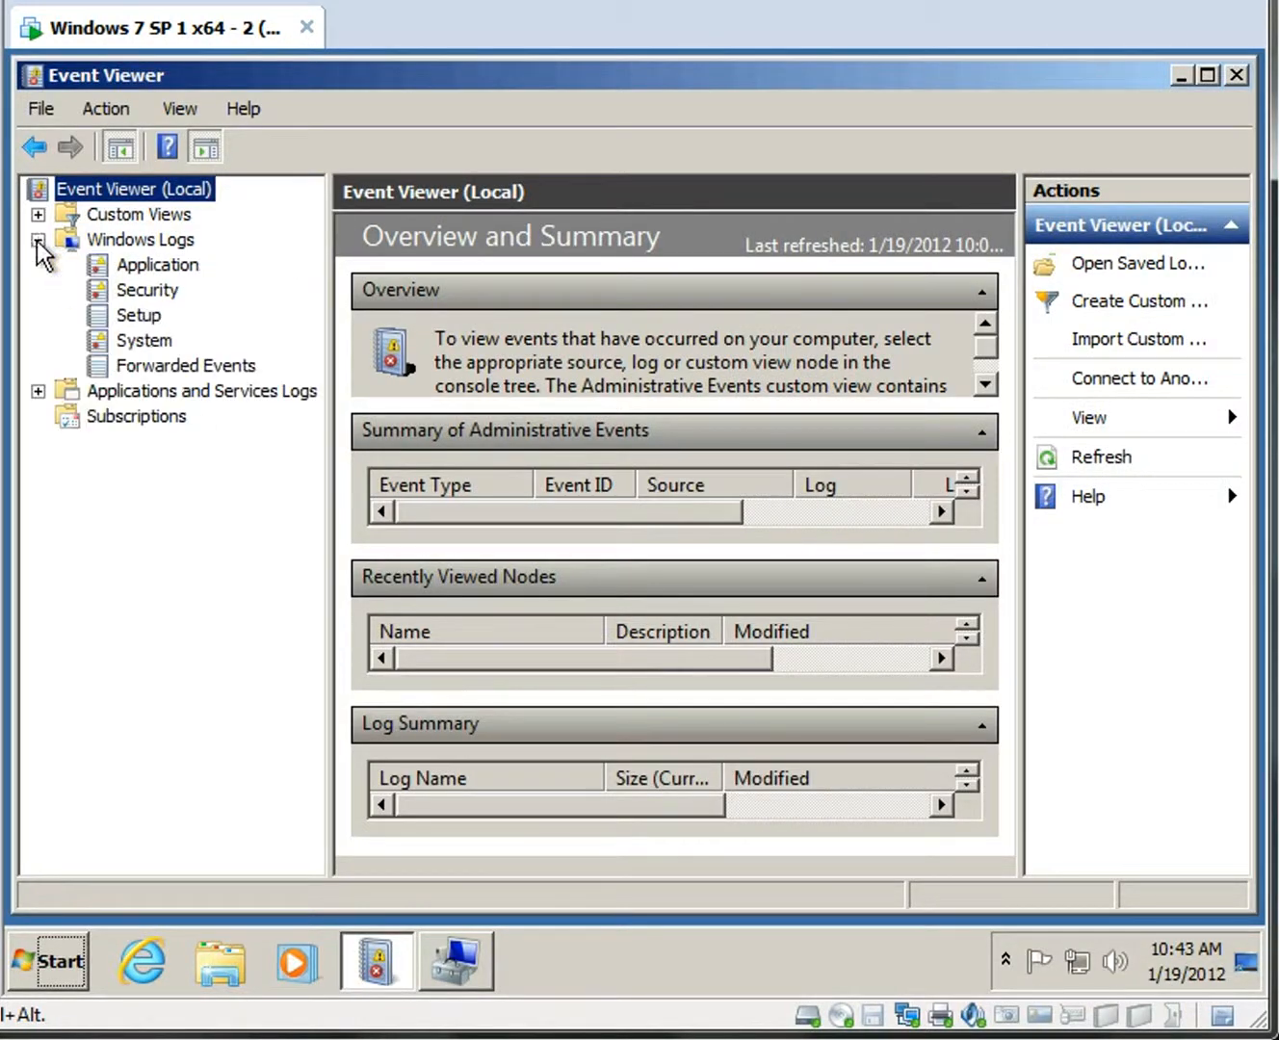
{"action": "left_click", "coordinate": [138, 293]}
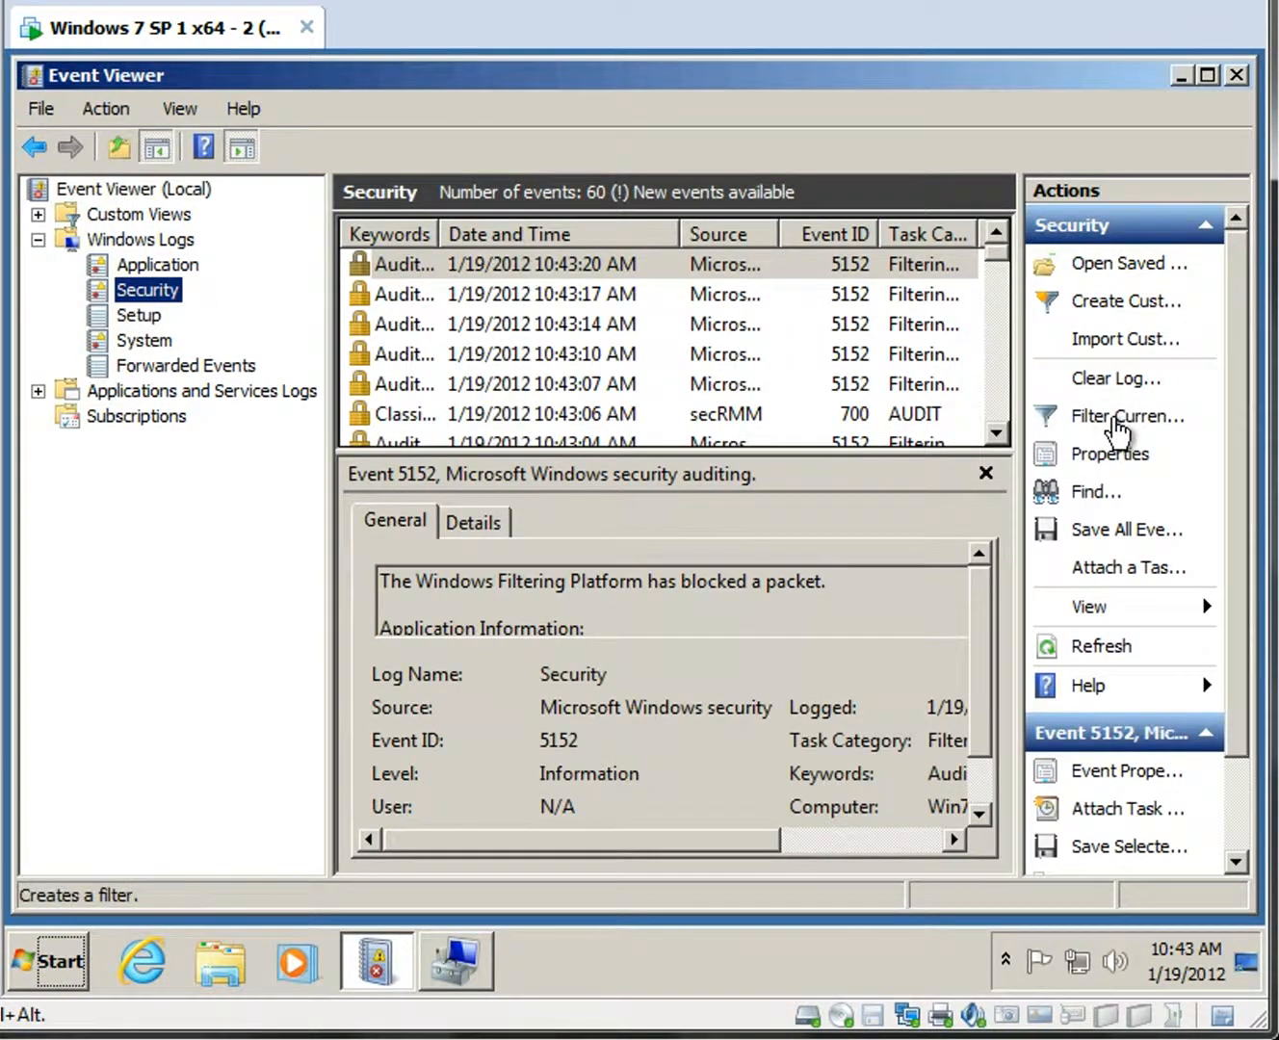
Filter the Security log to show only events from the secRMM source.
{"action": "left_click", "coordinate": [1117, 423]}
{"action": "left_click", "coordinate": [940, 372]}
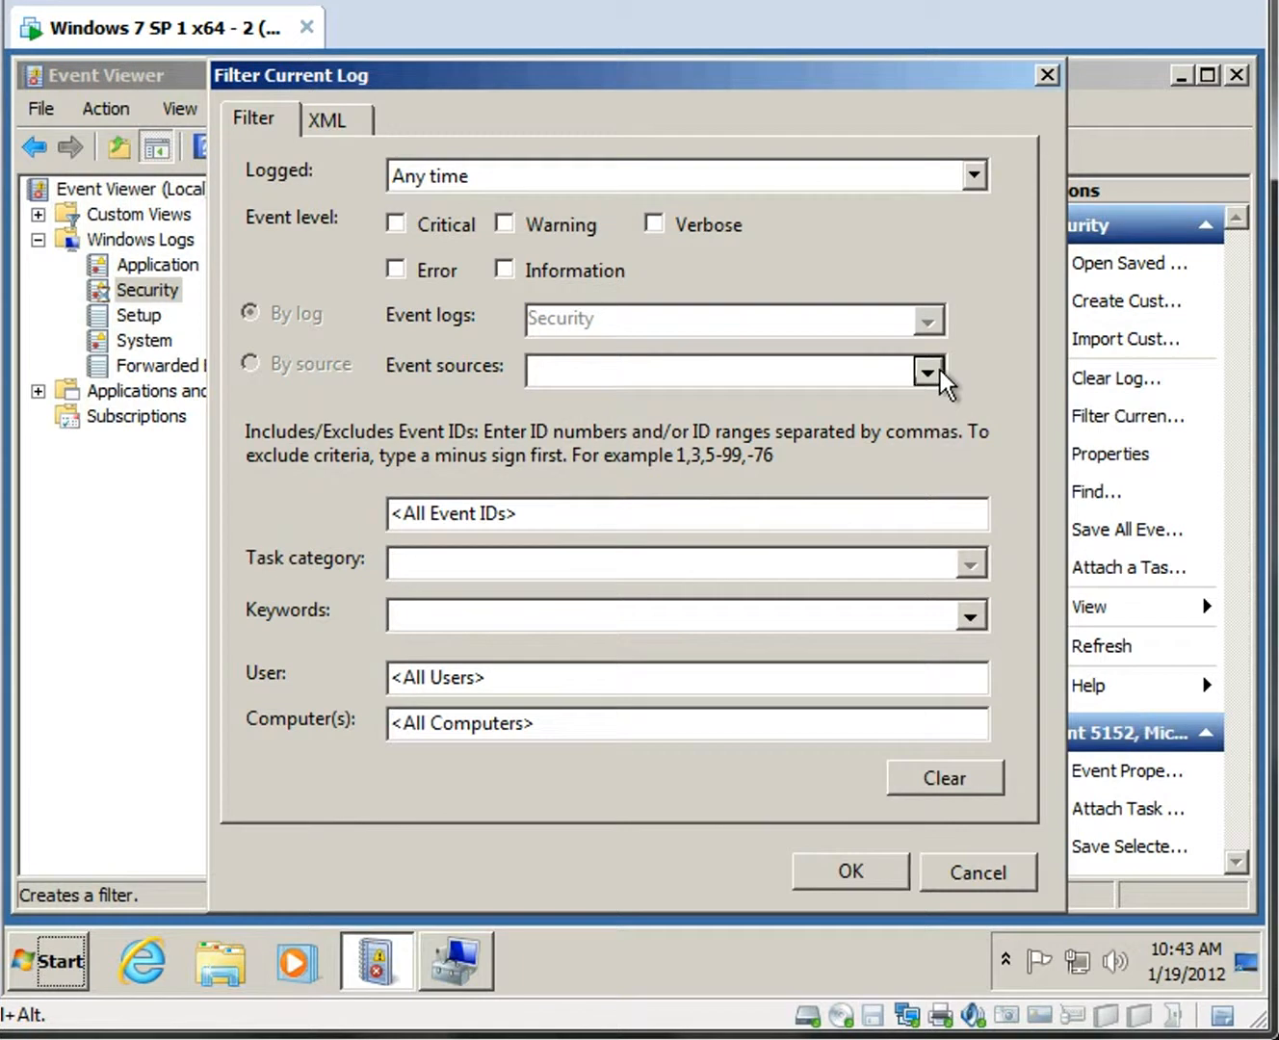
{"action": "key", "text": "s"}
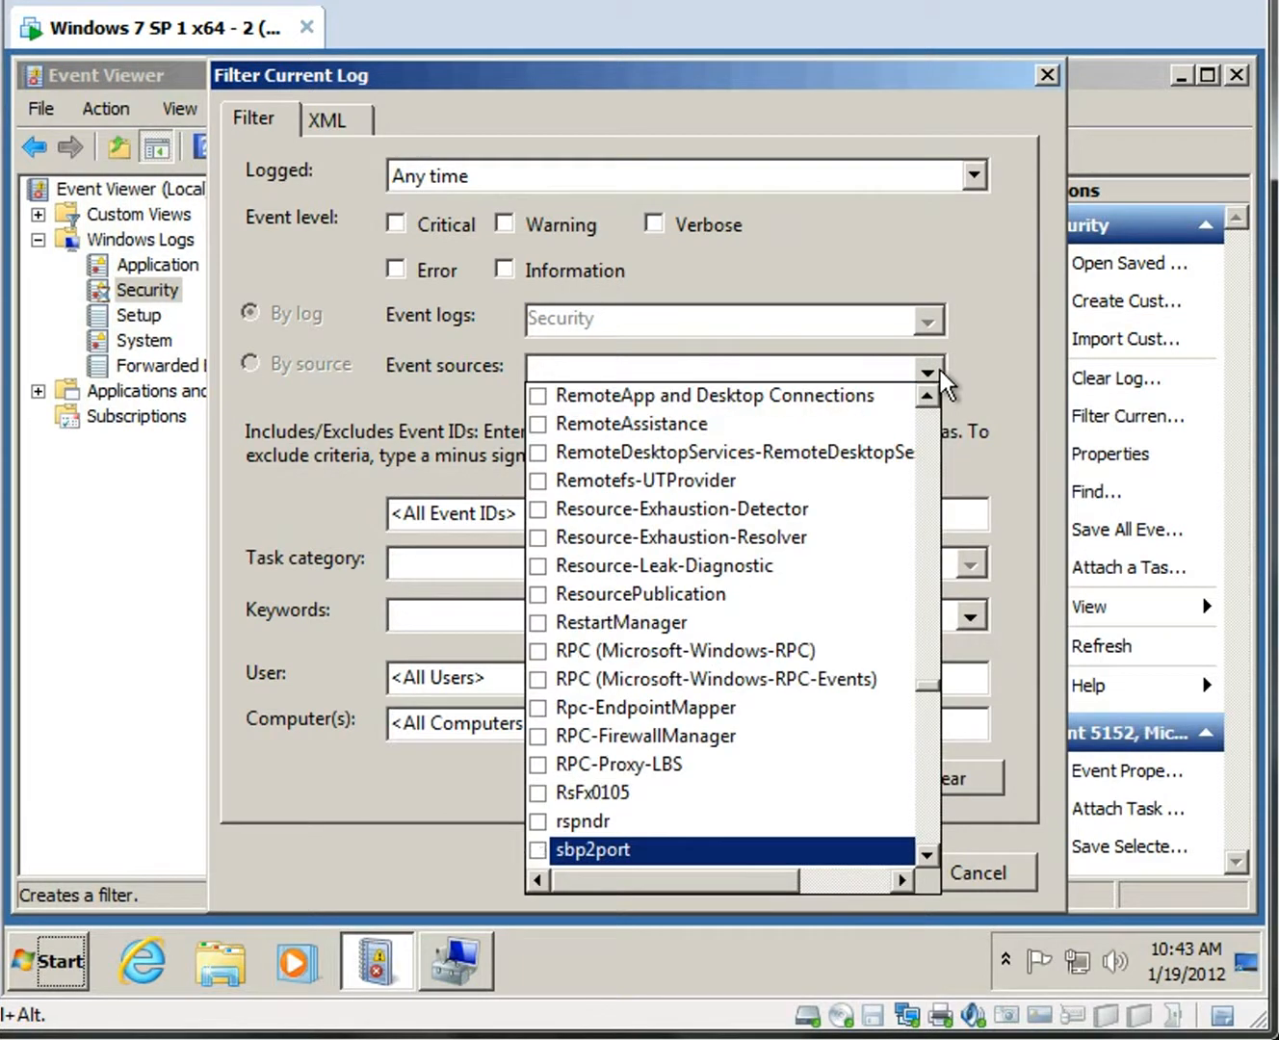
{"action": "key", "text": "Page_Down"}
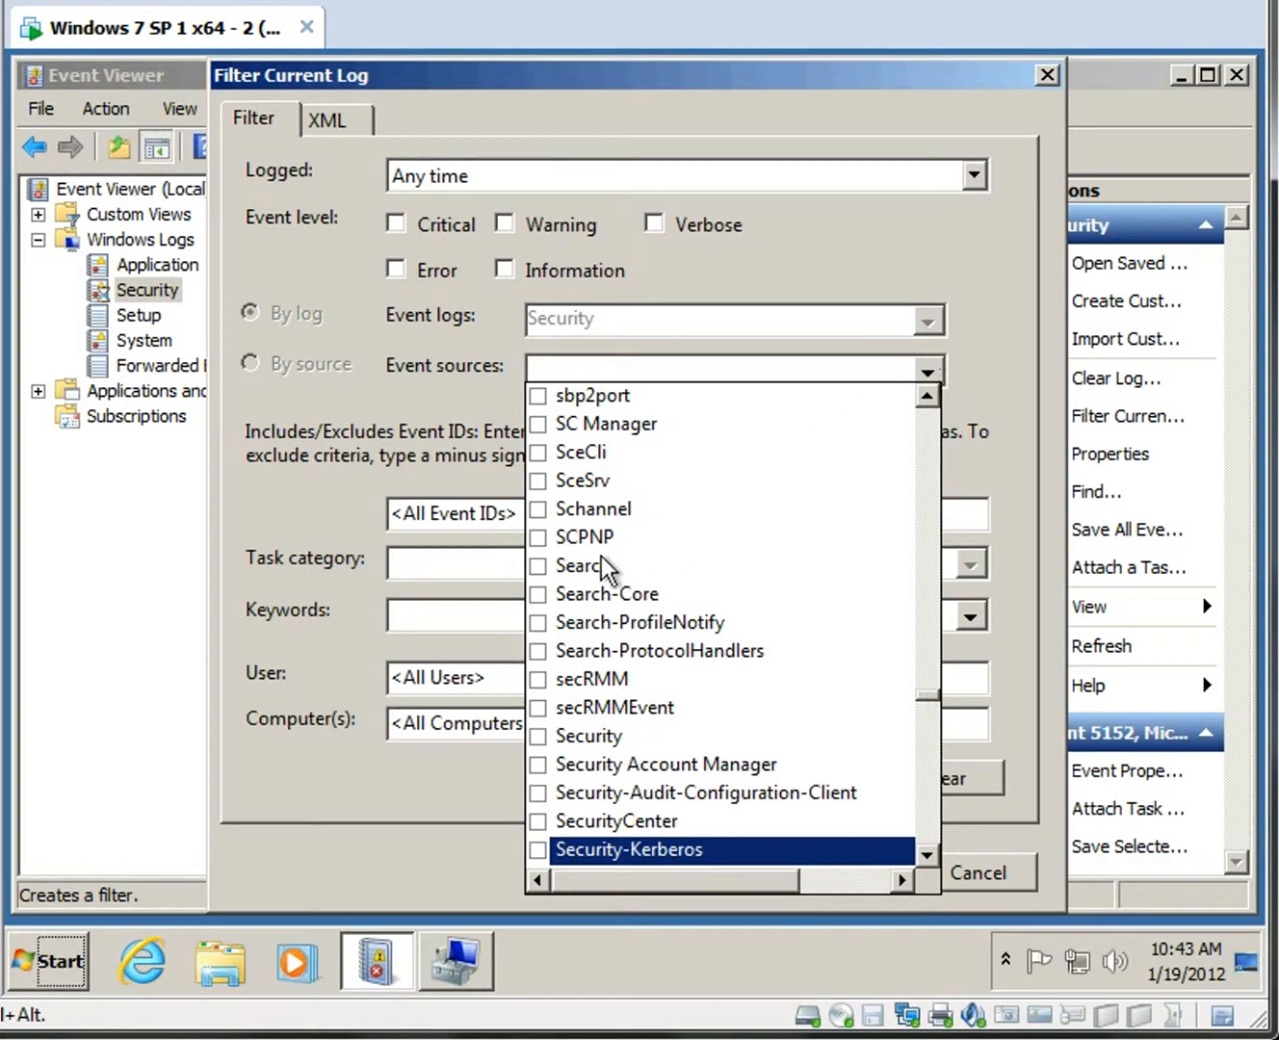
{"action": "left_click", "coordinate": [539, 679]}
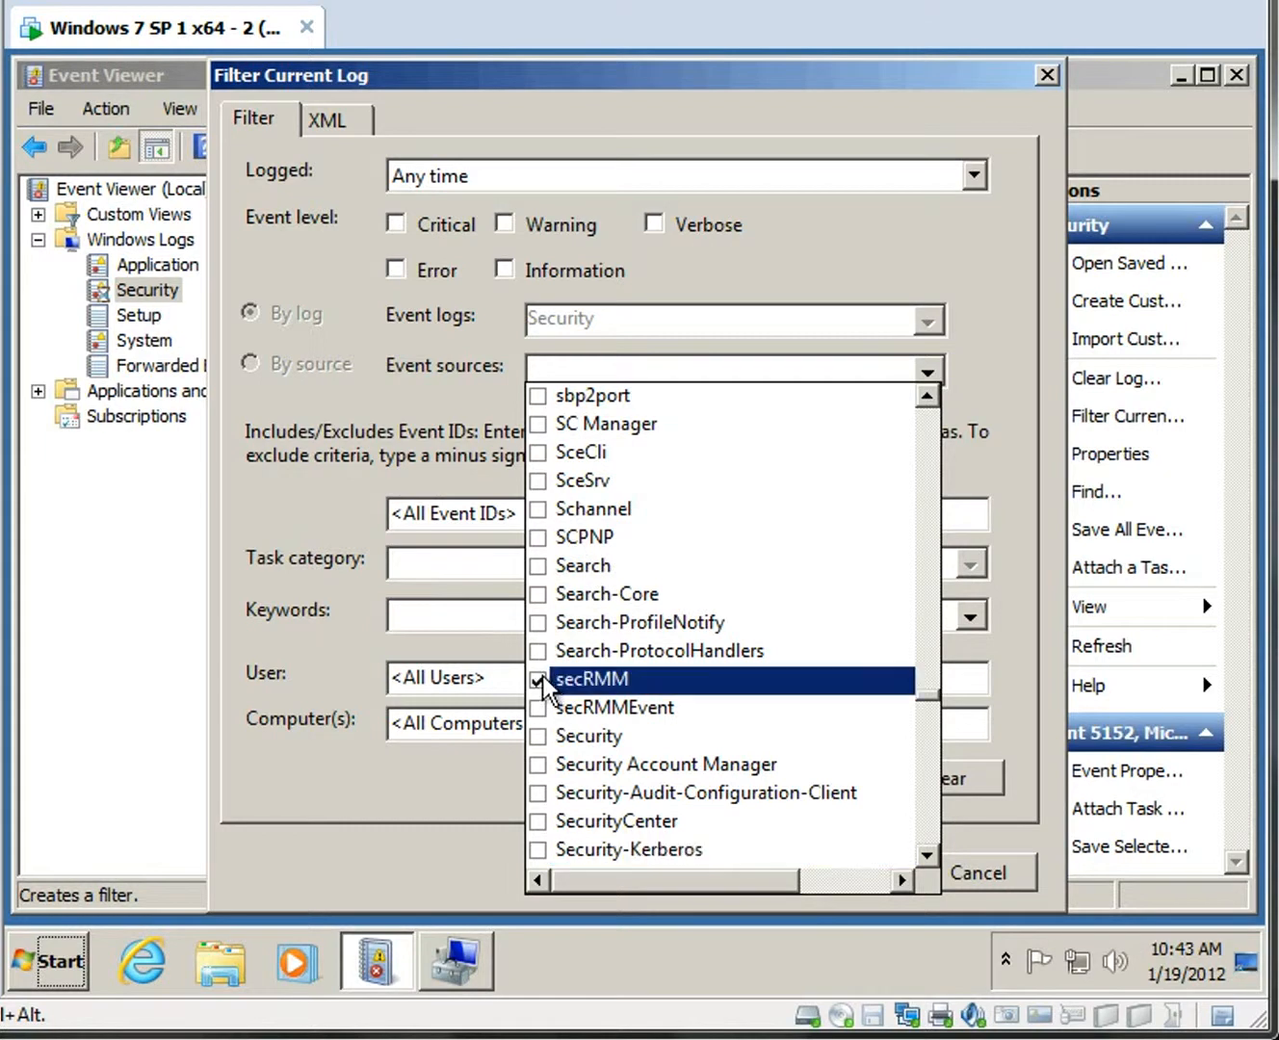
{"action": "left_click", "coordinate": [931, 371]}
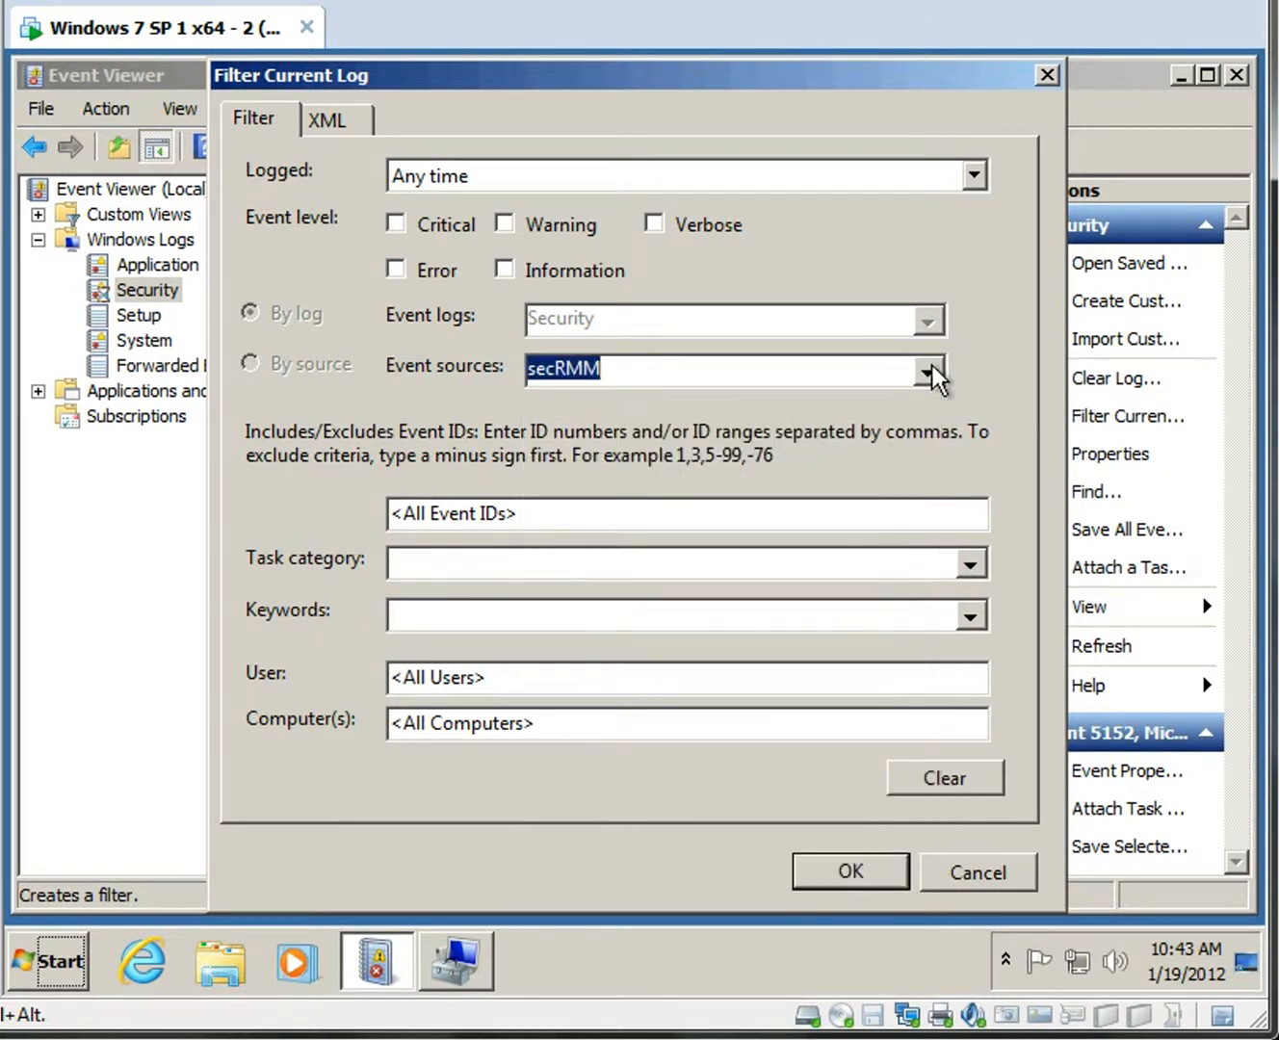
{"action": "left_click", "coordinate": [856, 876]}
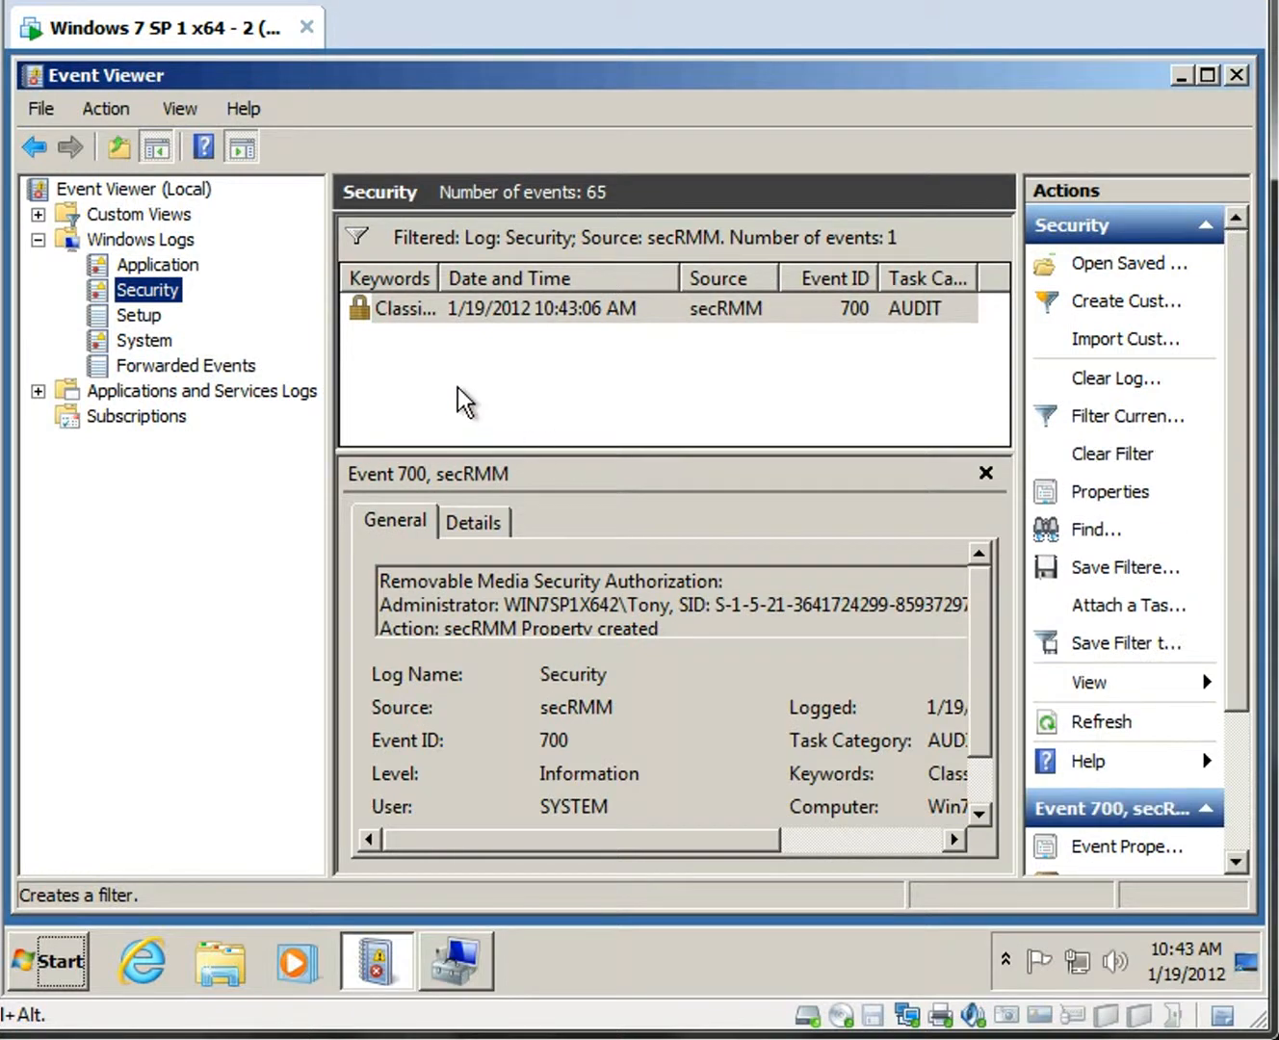
{"action": "left_click", "coordinate": [405, 312]}
{"action": "double_click", "coordinate": [404, 309]}
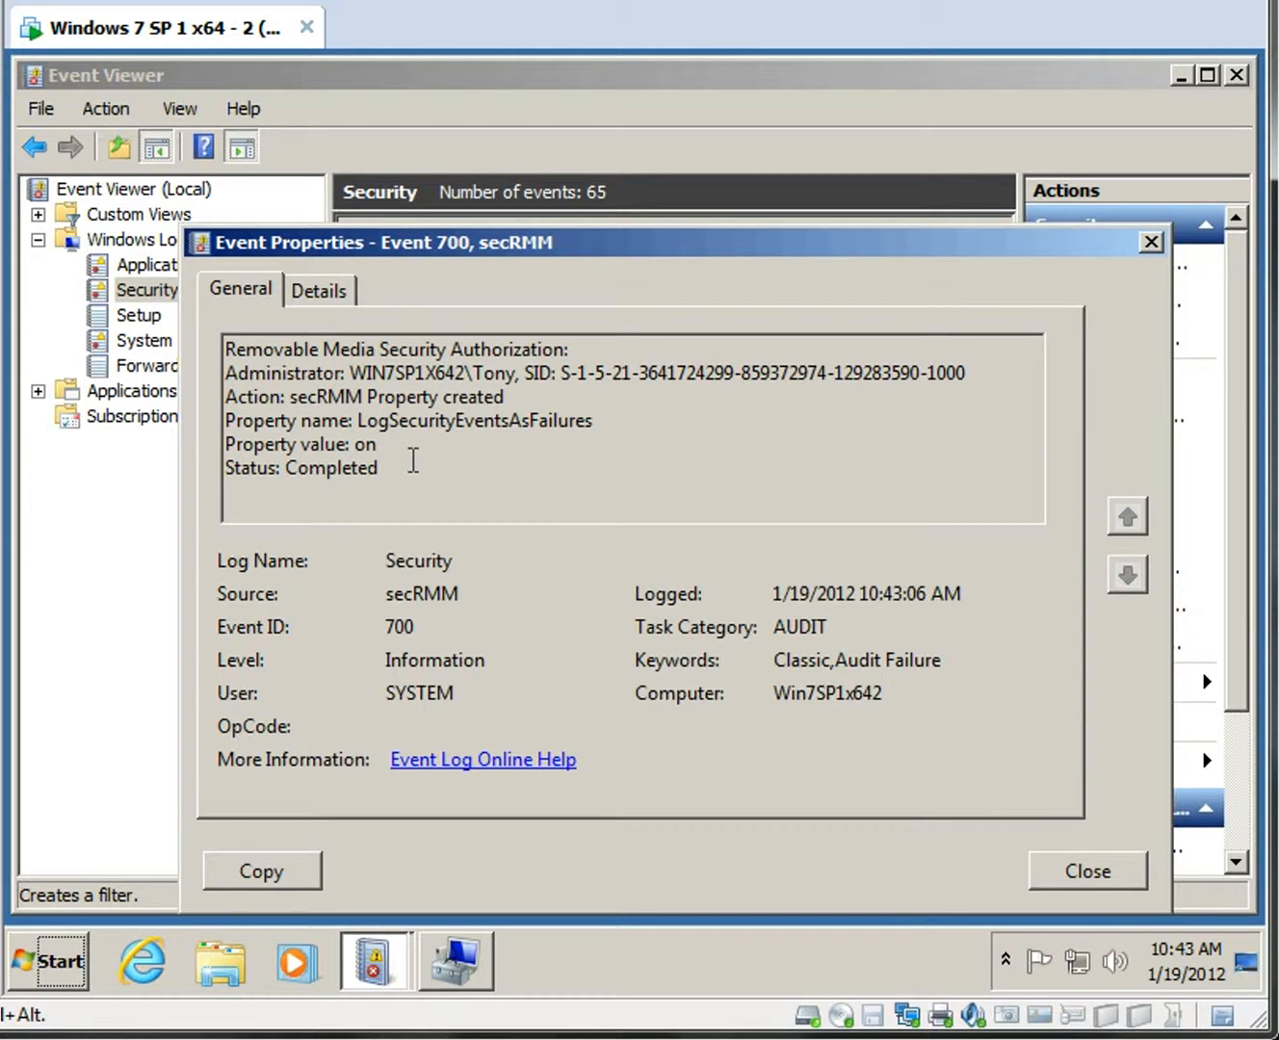
{"action": "left_click_drag", "start_coordinate": [358, 421], "coordinate": [604, 420]}
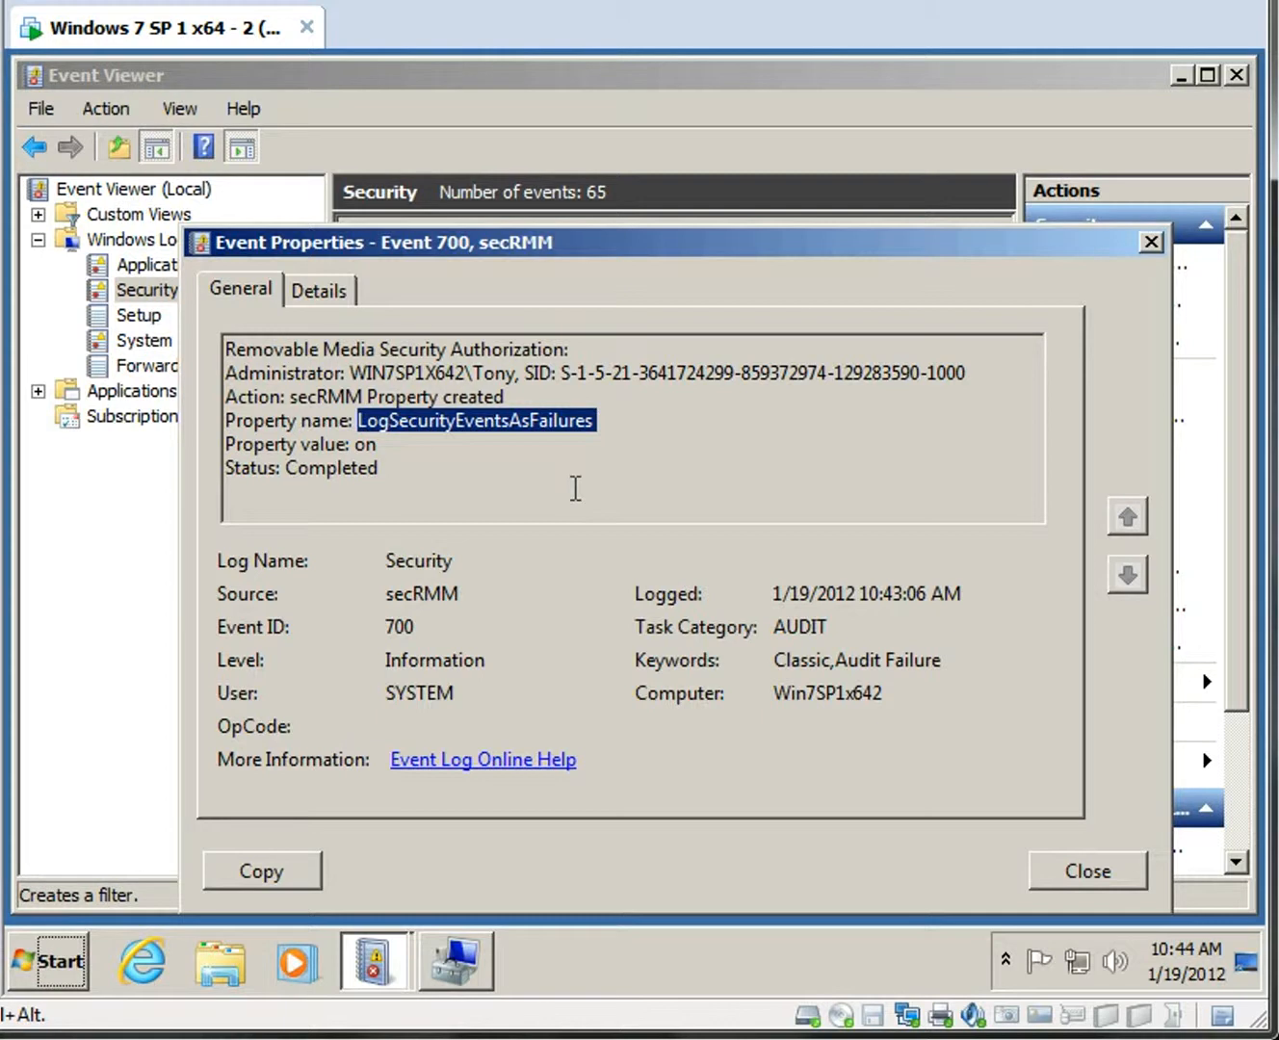
{"action": "left_click", "coordinate": [1102, 878]}
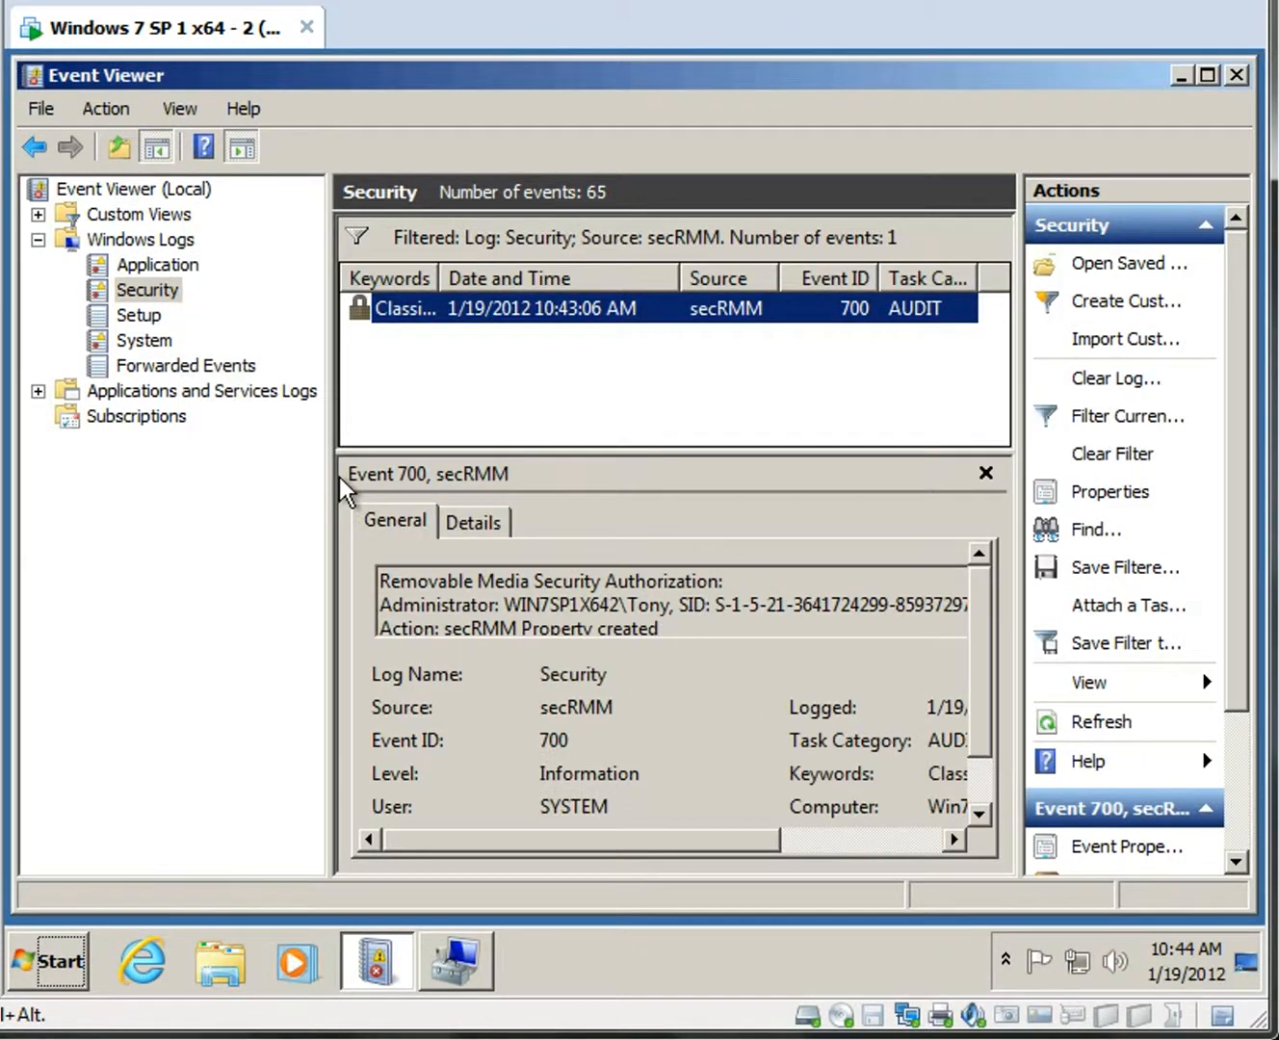
View the secRMM log's event 700 under Applications and Services Logs, then minimize Event Viewer.
{"action": "left_click", "coordinate": [39, 390]}
{"action": "left_click", "coordinate": [149, 544]}
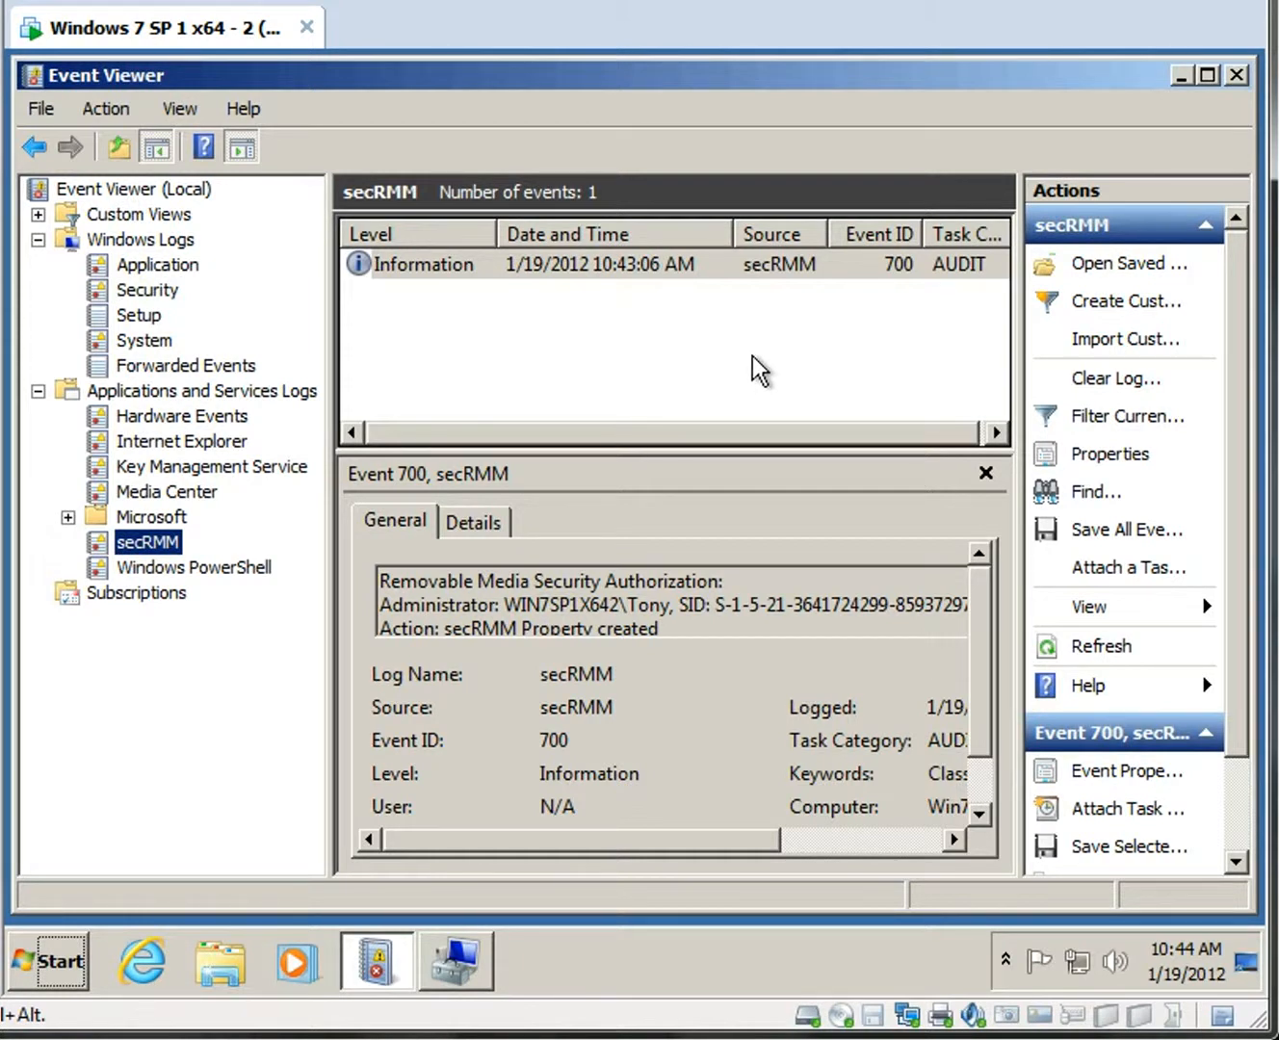
{"action": "left_click", "coordinate": [1181, 77]}
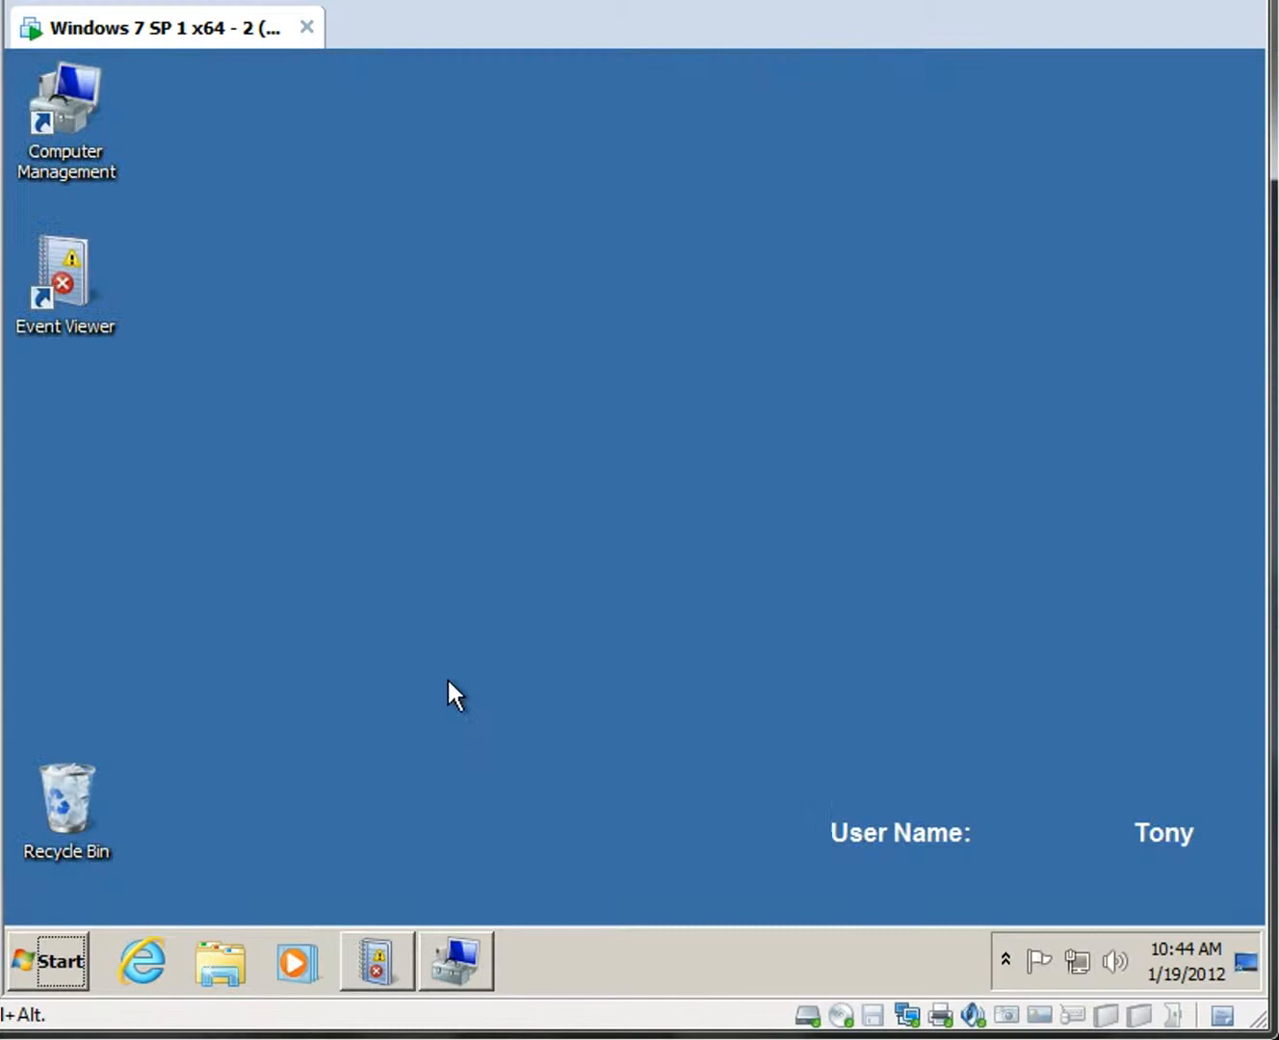
Browse to the CorporateFinancials folder on Local Disk (C:) in Windows Explorer.
{"action": "left_click", "coordinate": [228, 969]}
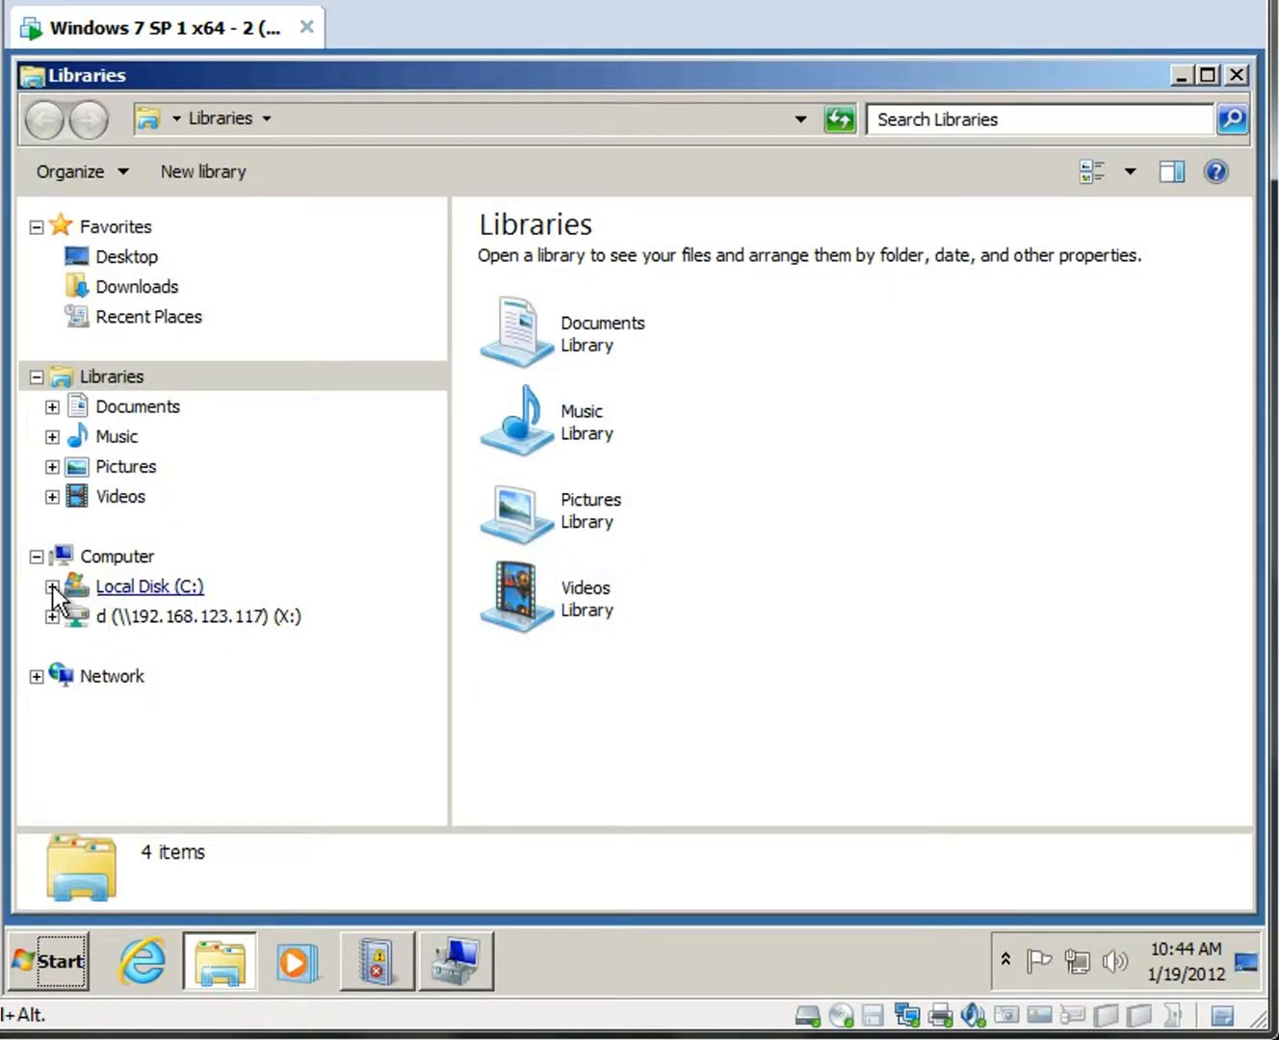
{"action": "left_click", "coordinate": [52, 586]}
{"action": "left_click", "coordinate": [189, 546]}
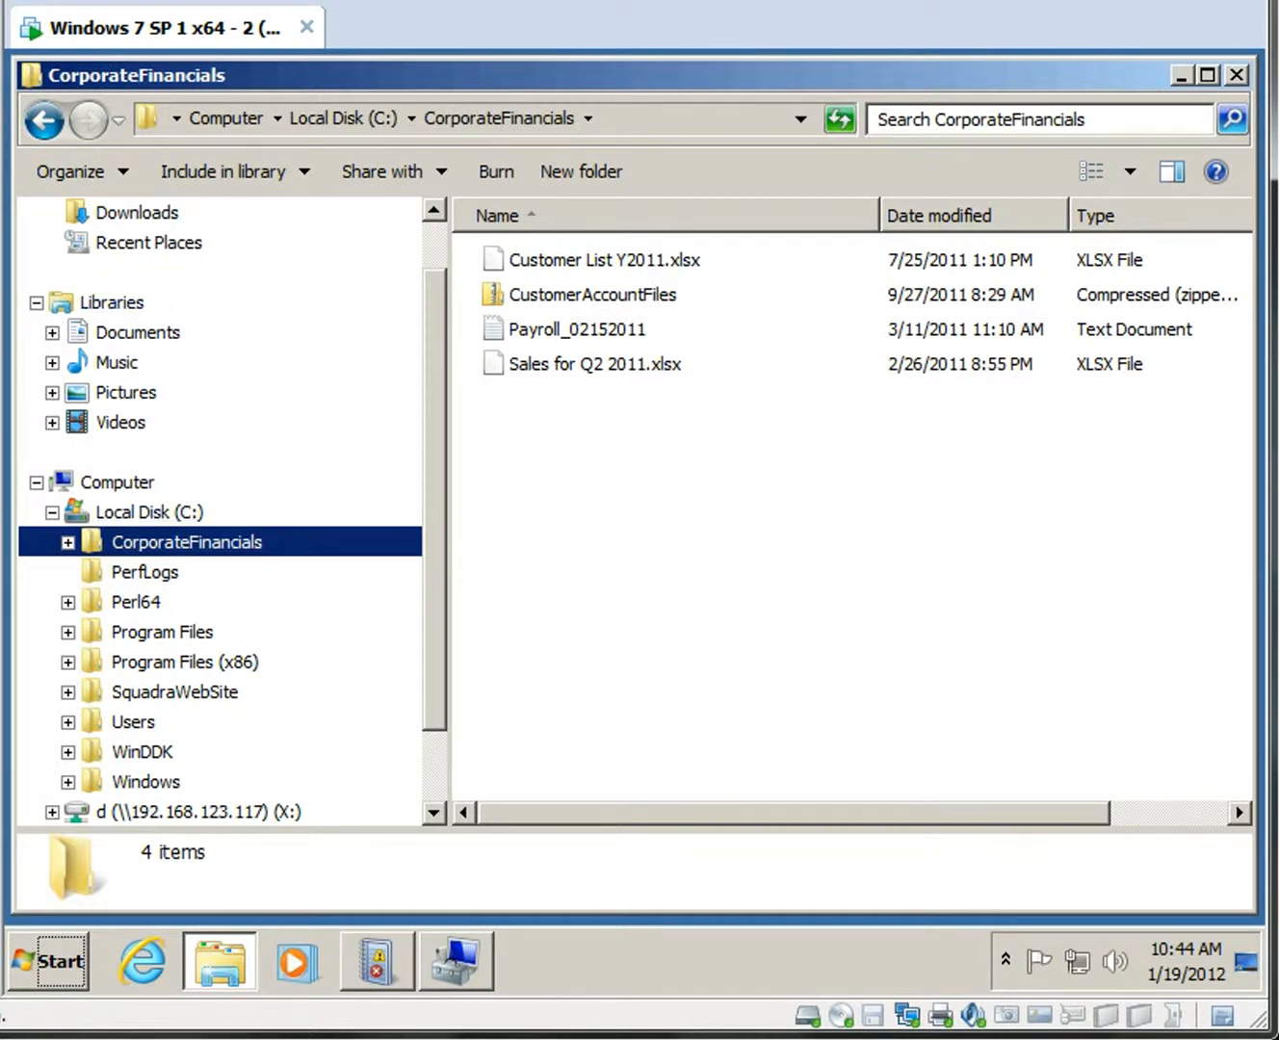
{"action": "left_click", "coordinate": [0, 0]}
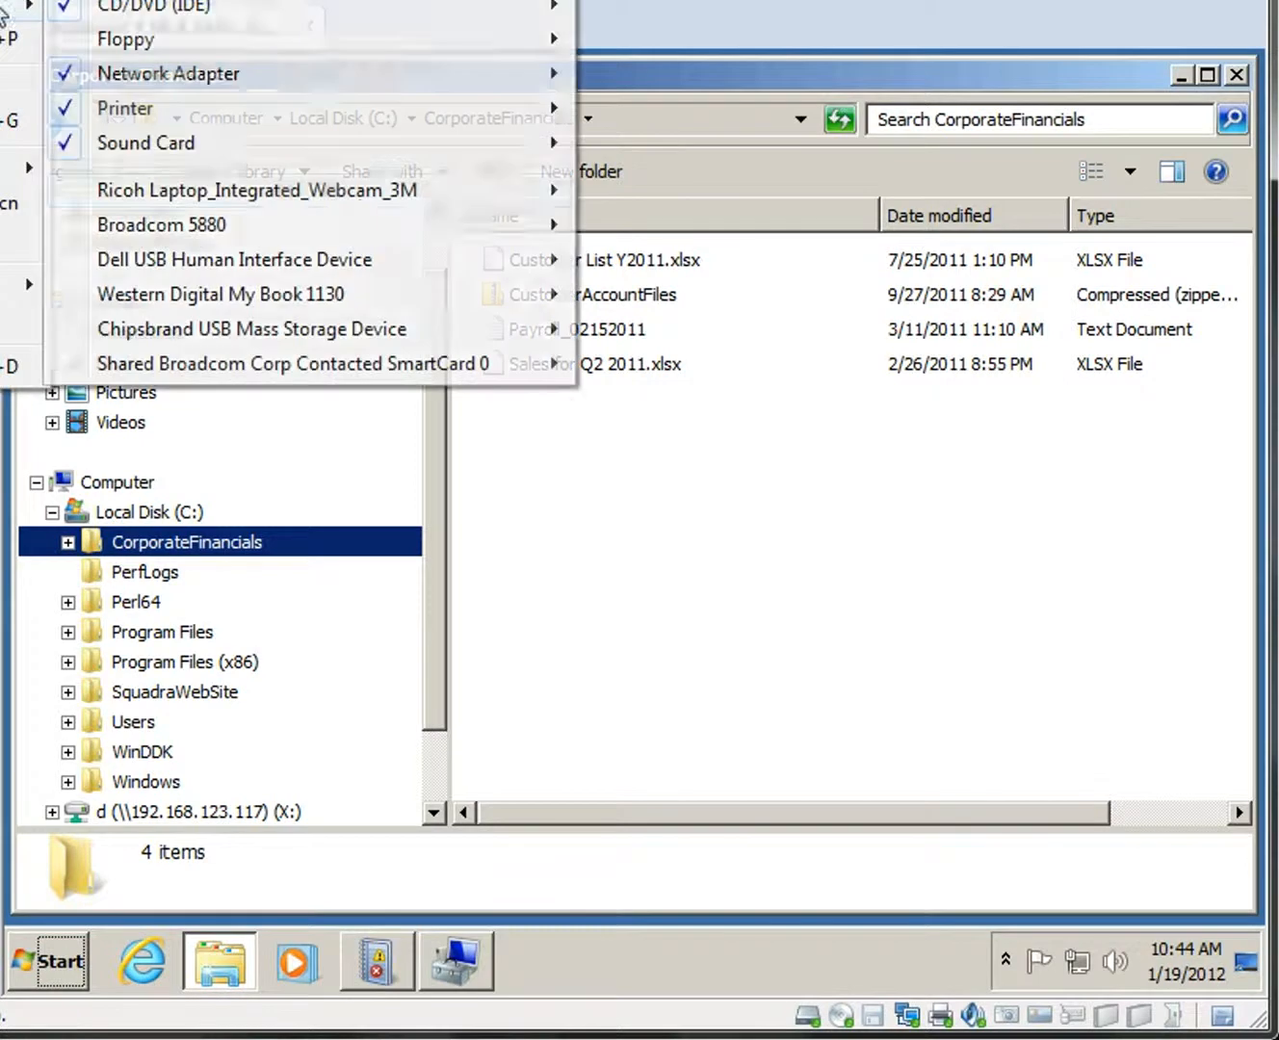
Connect the Chipsbrand USB Mass Storage Device to the VM and open its folder from AutoPlay.
{"action": "mouse_move", "coordinate": [460, 328]}
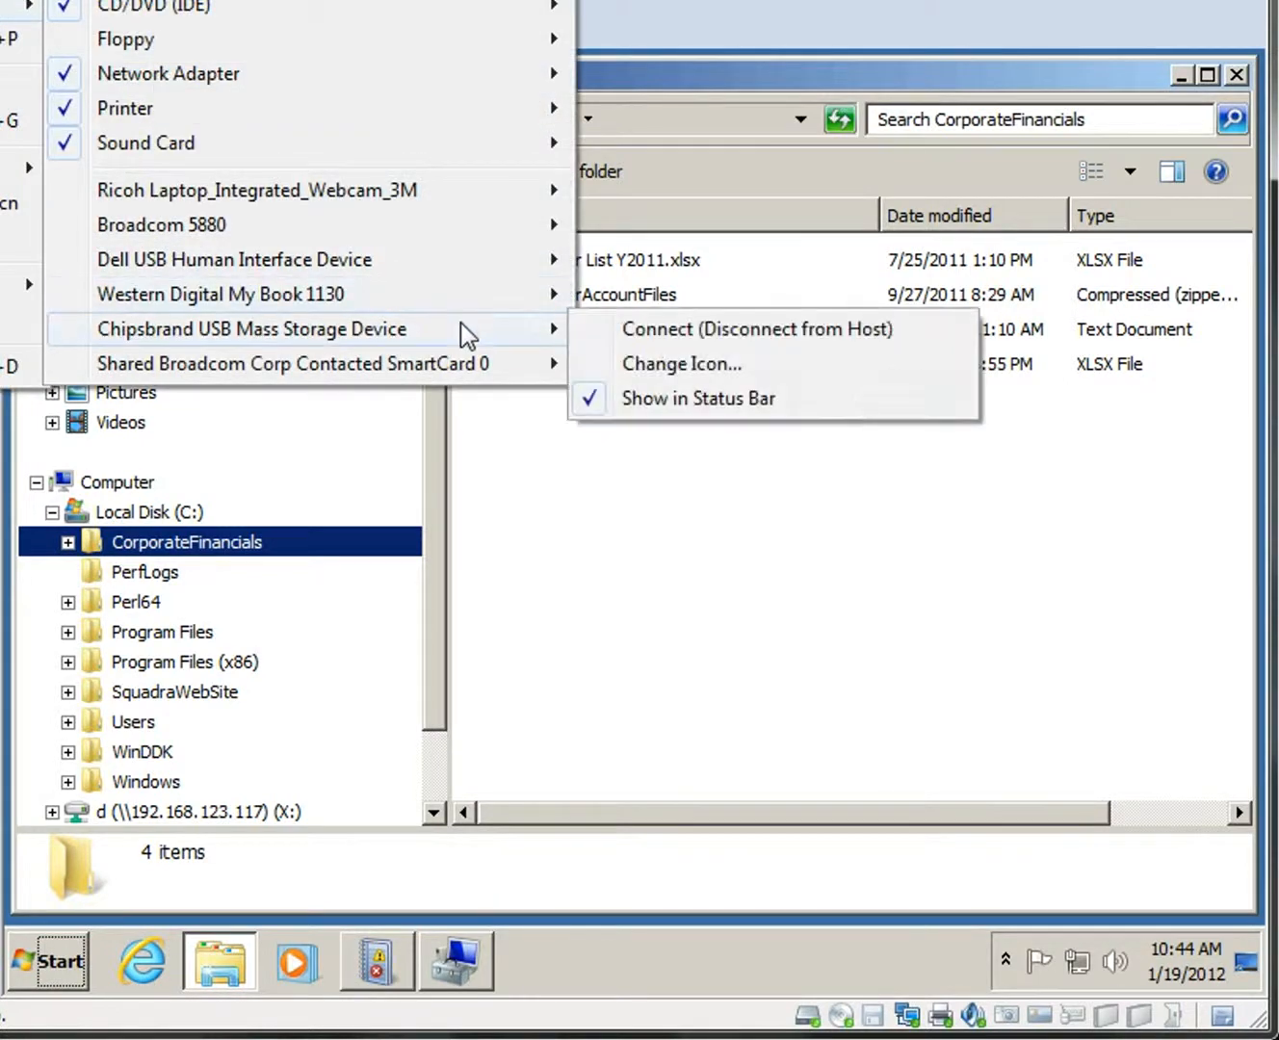
{"action": "left_click", "coordinate": [700, 332]}
{"action": "left_click", "coordinate": [482, 538]}
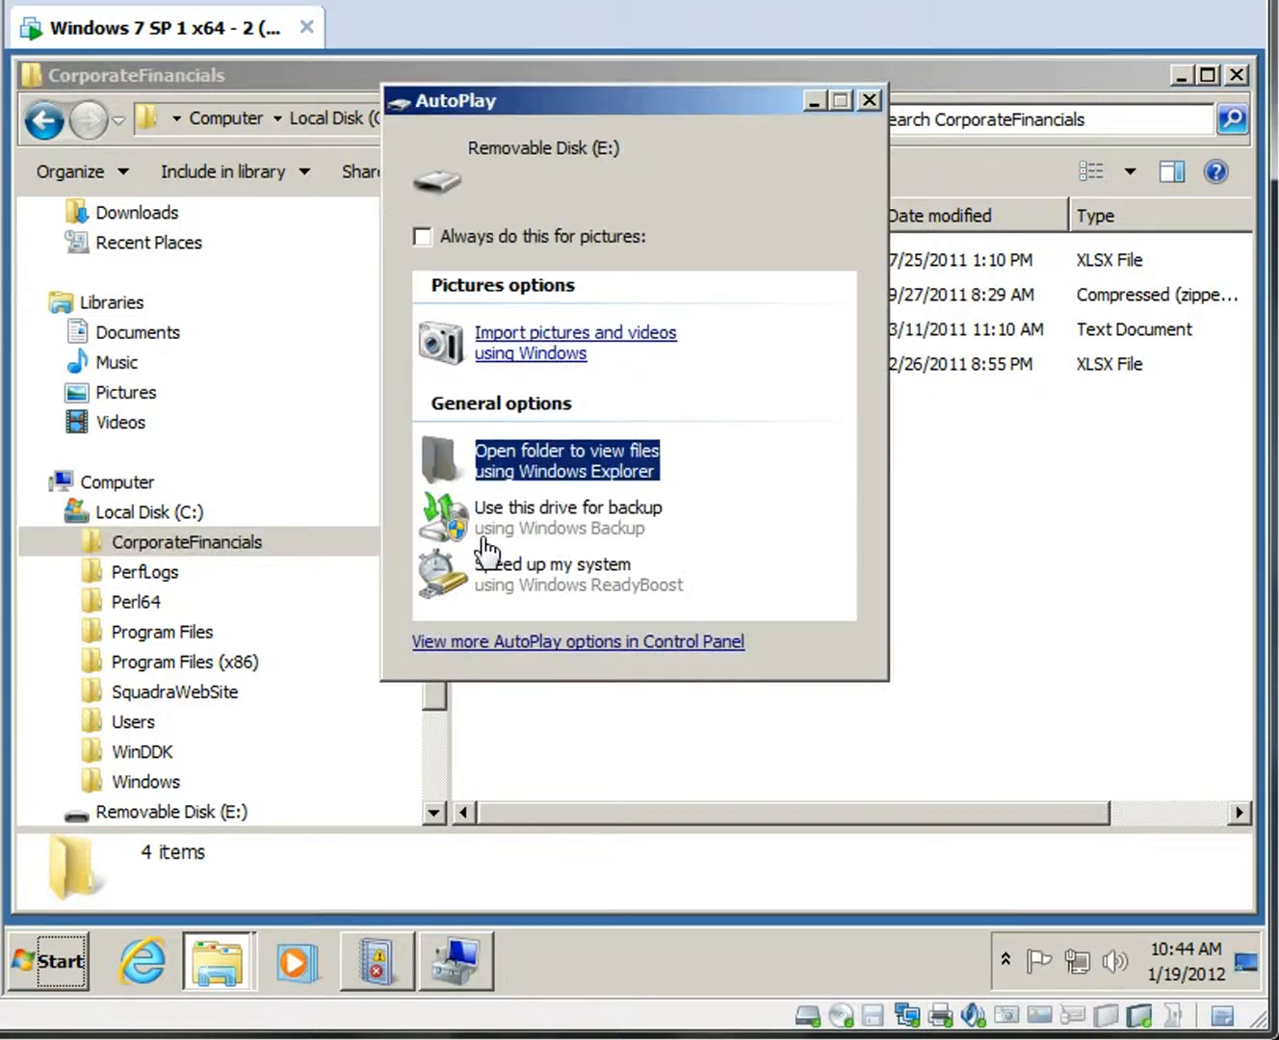
{"action": "left_click", "coordinate": [537, 467]}
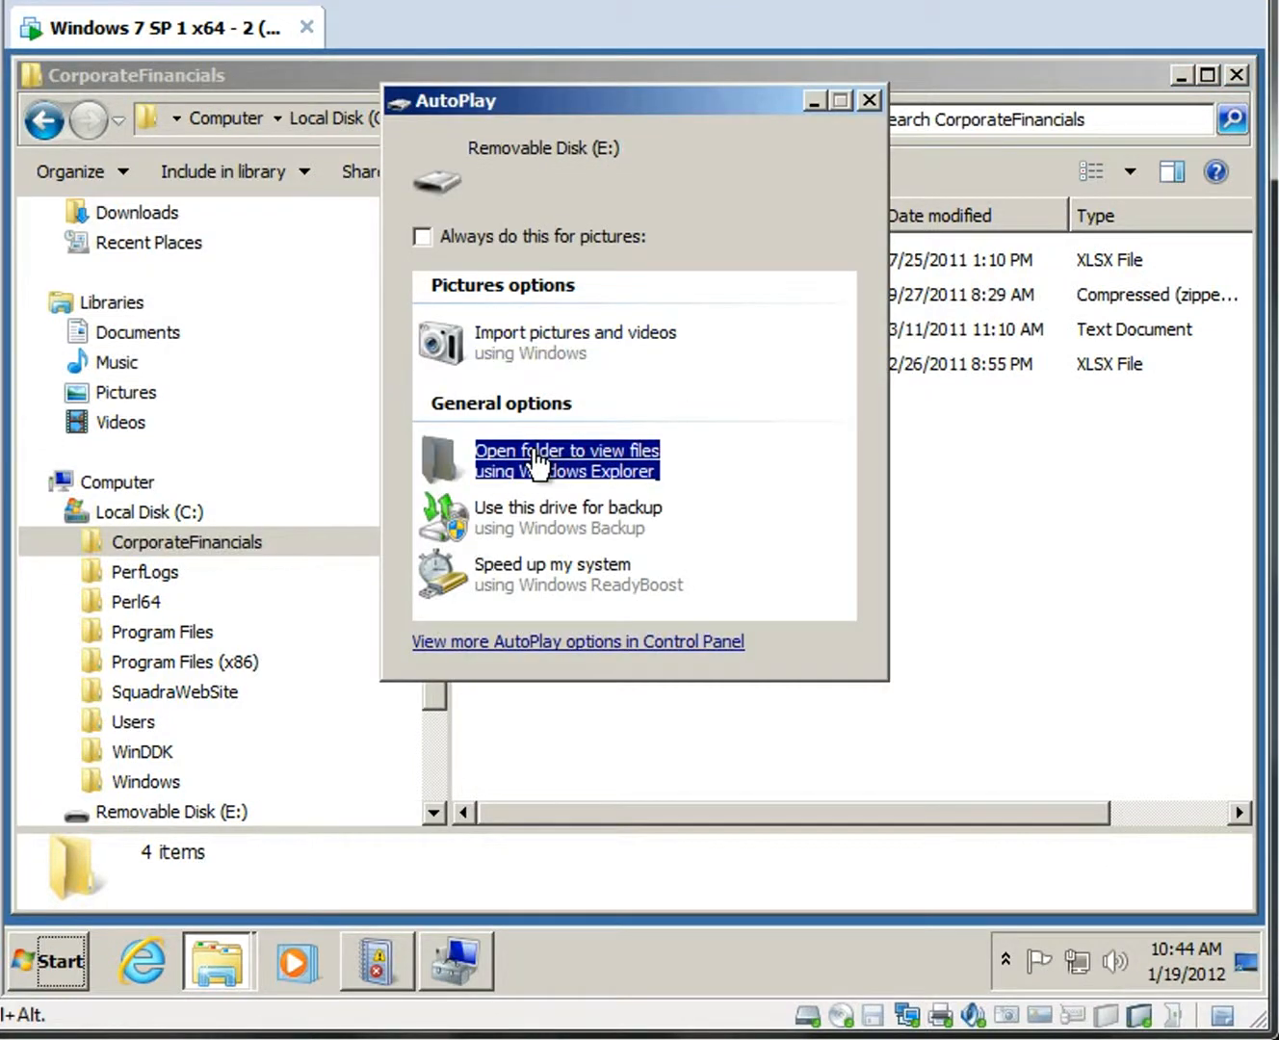
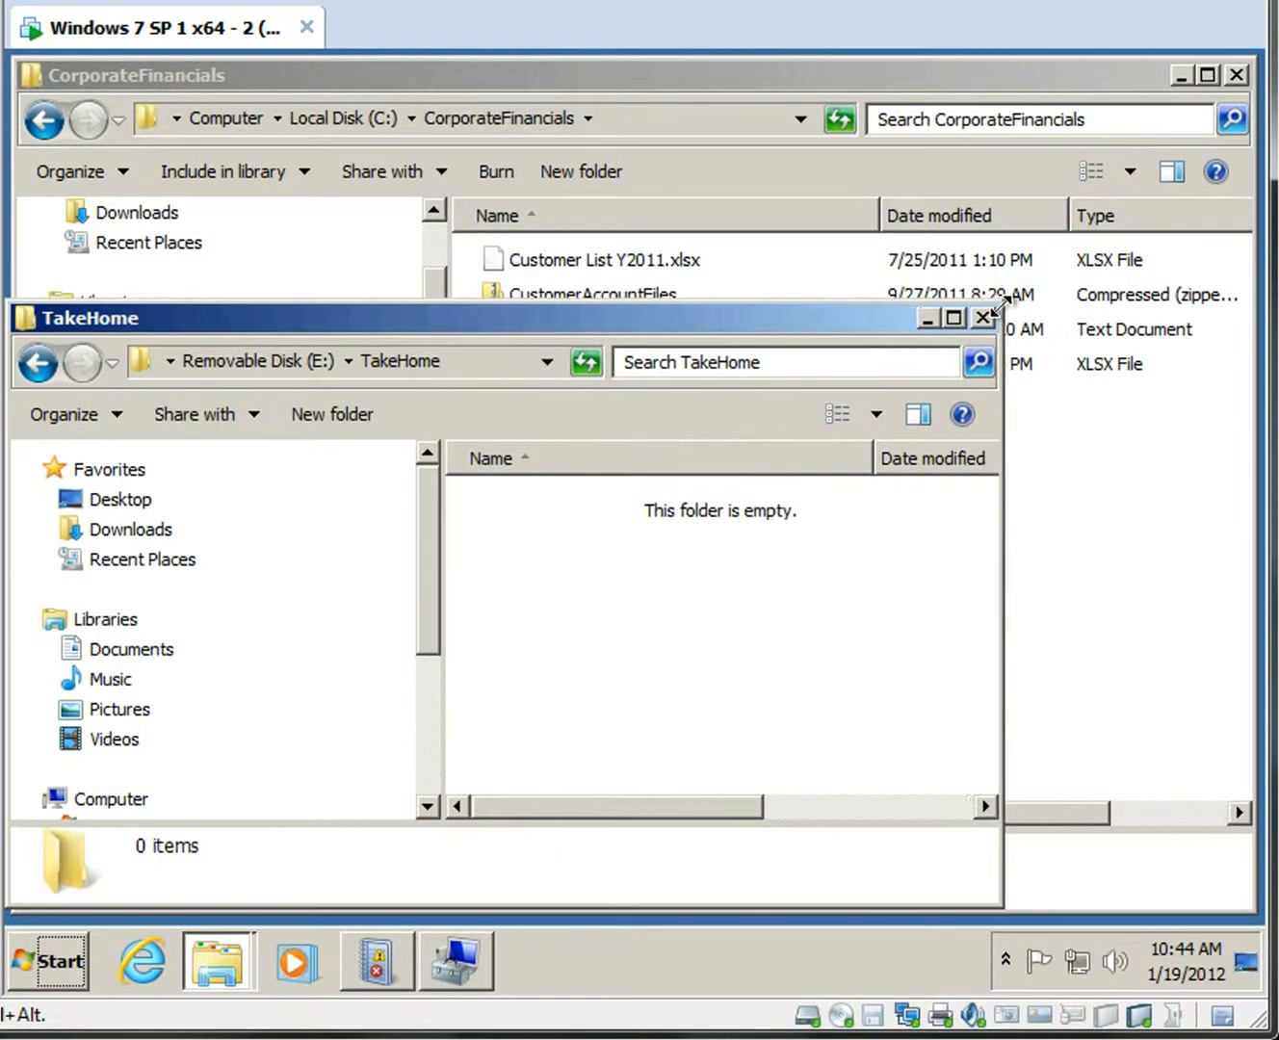
Refresh the secRMM log and inspect event 400's drive ONLINE status, model and logged-on users.
{"action": "left_click", "coordinate": [373, 974]}
{"action": "left_click", "coordinate": [470, 344]}
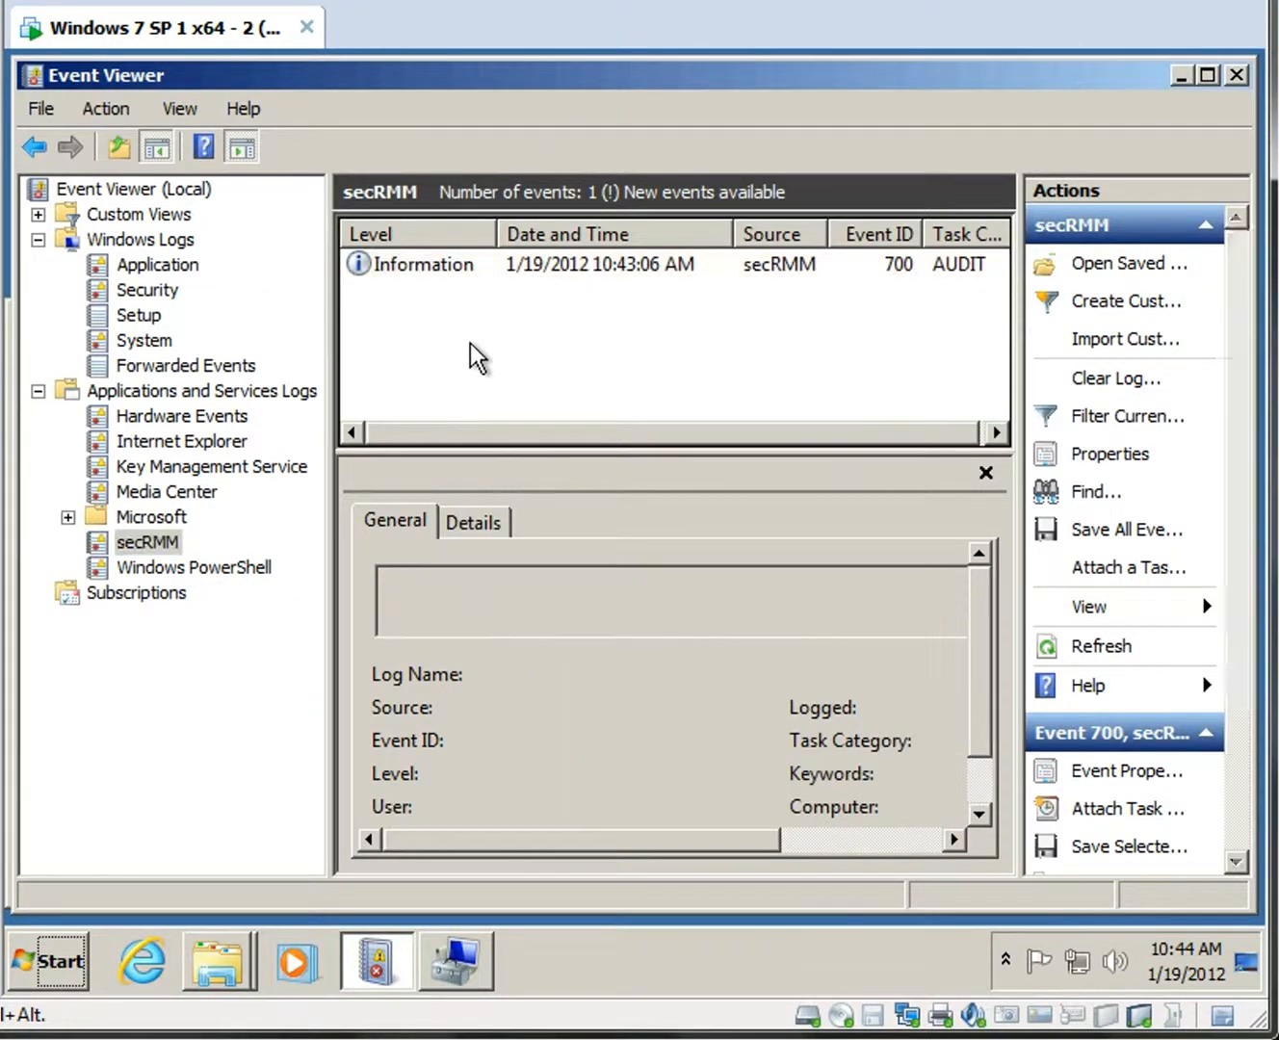
{"action": "key", "text": "F5"}
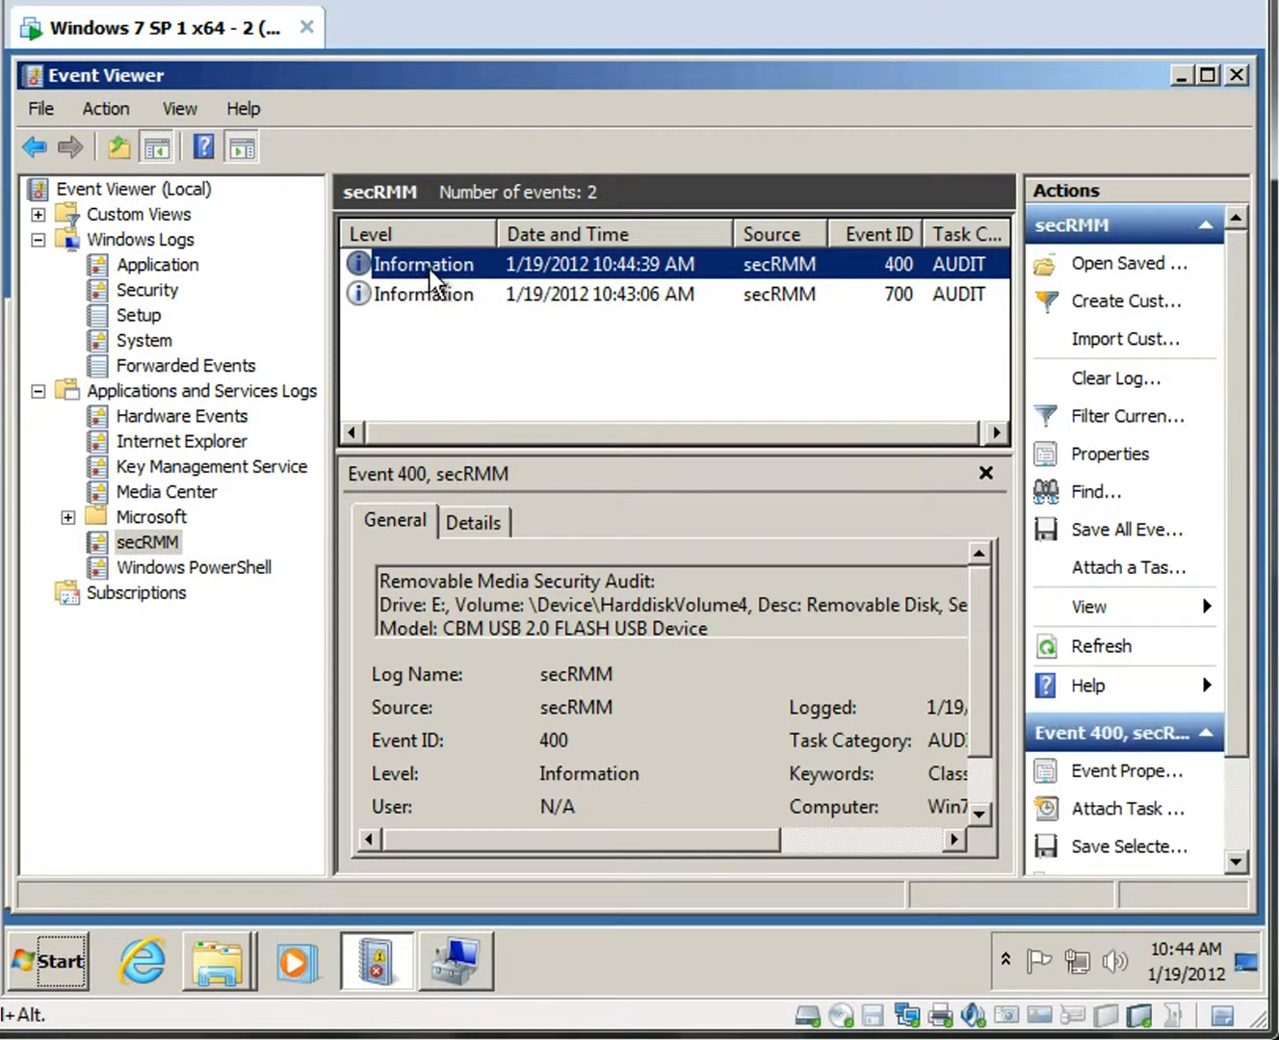
{"action": "double_click", "coordinate": [430, 274]}
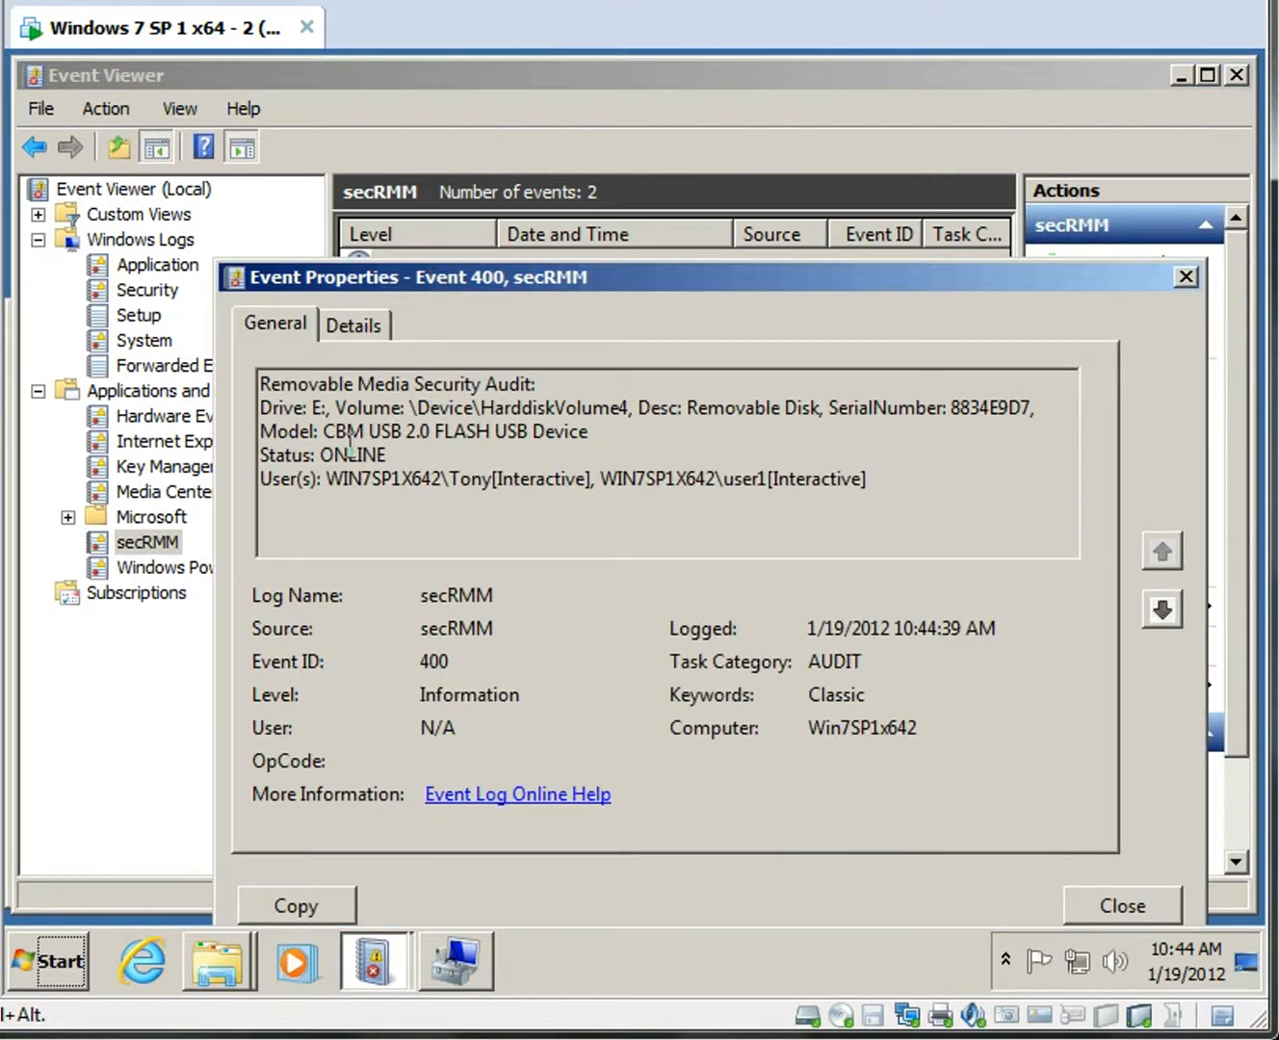
{"action": "left_click_drag", "start_coordinate": [320, 455], "coordinate": [387, 455]}
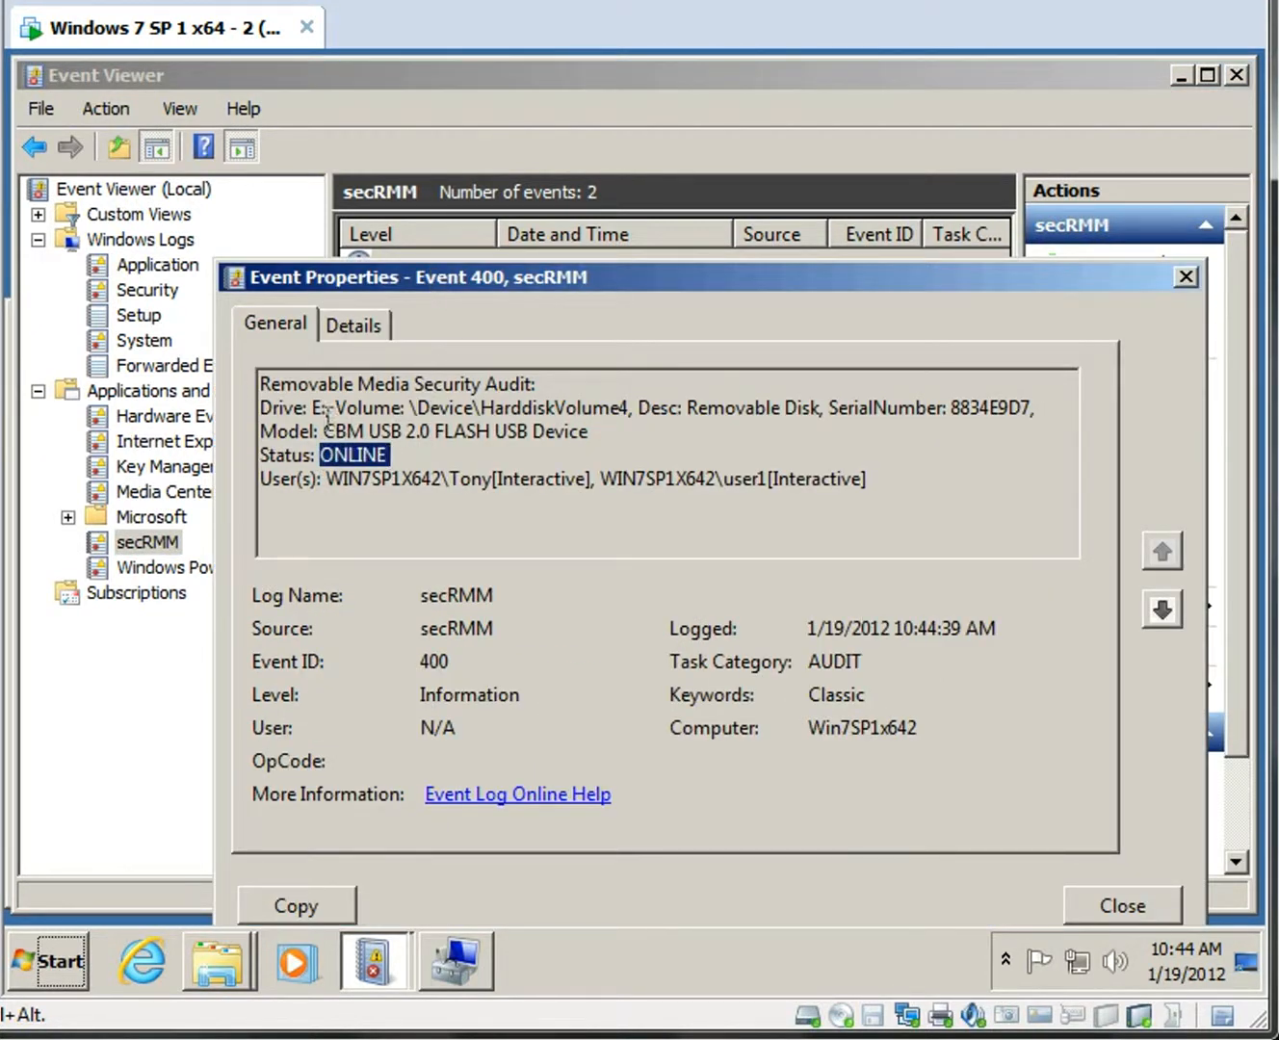
{"action": "left_click_drag", "start_coordinate": [312, 407], "coordinate": [599, 431]}
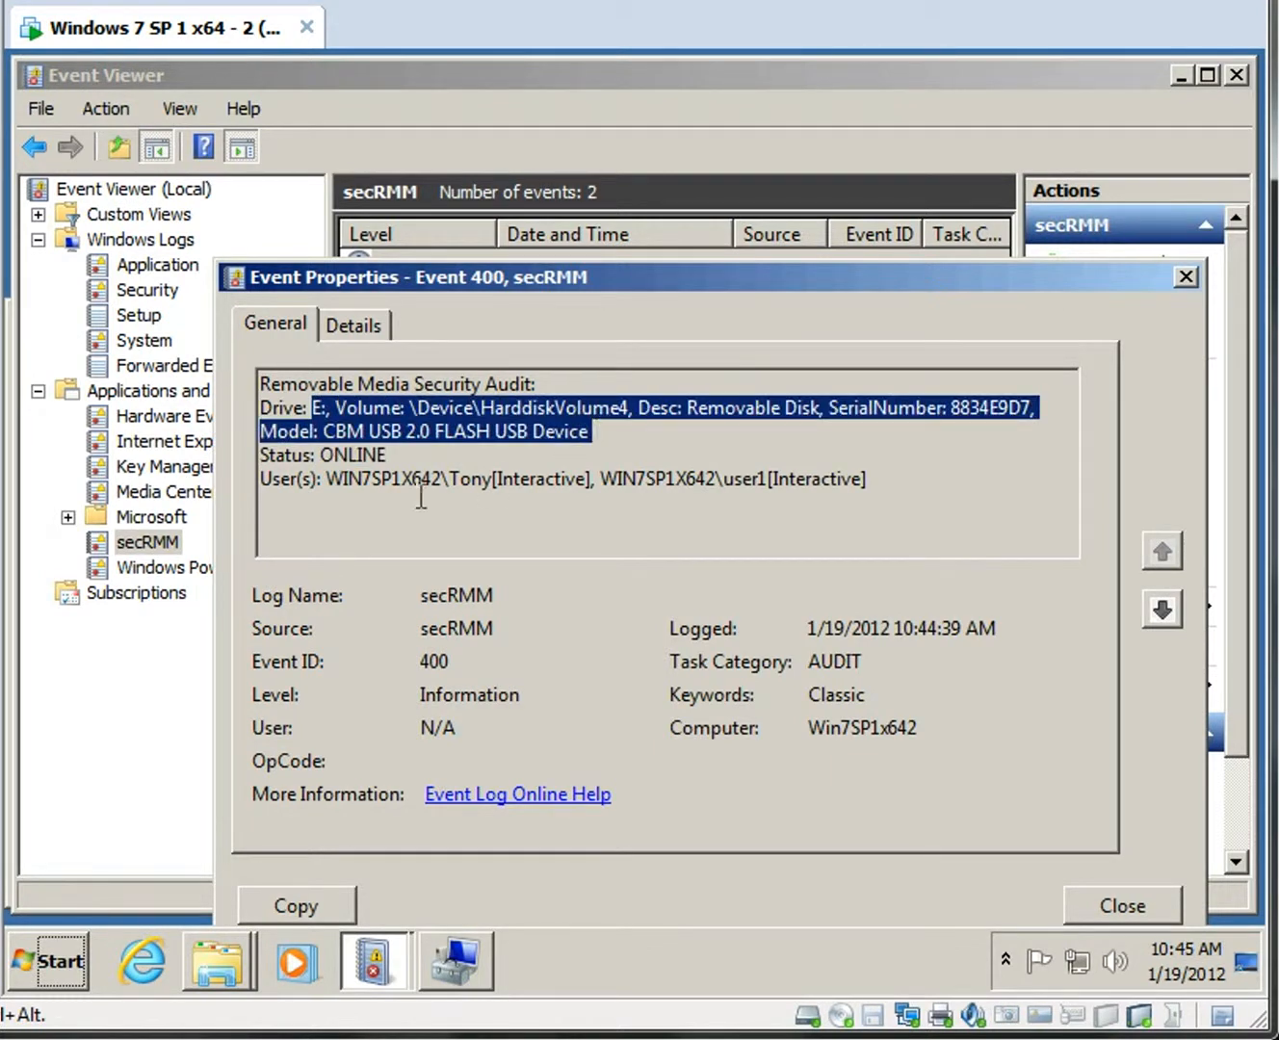
{"action": "left_click", "coordinate": [333, 477]}
{"action": "left_click_drag", "start_coordinate": [334, 480], "coordinate": [885, 482]}
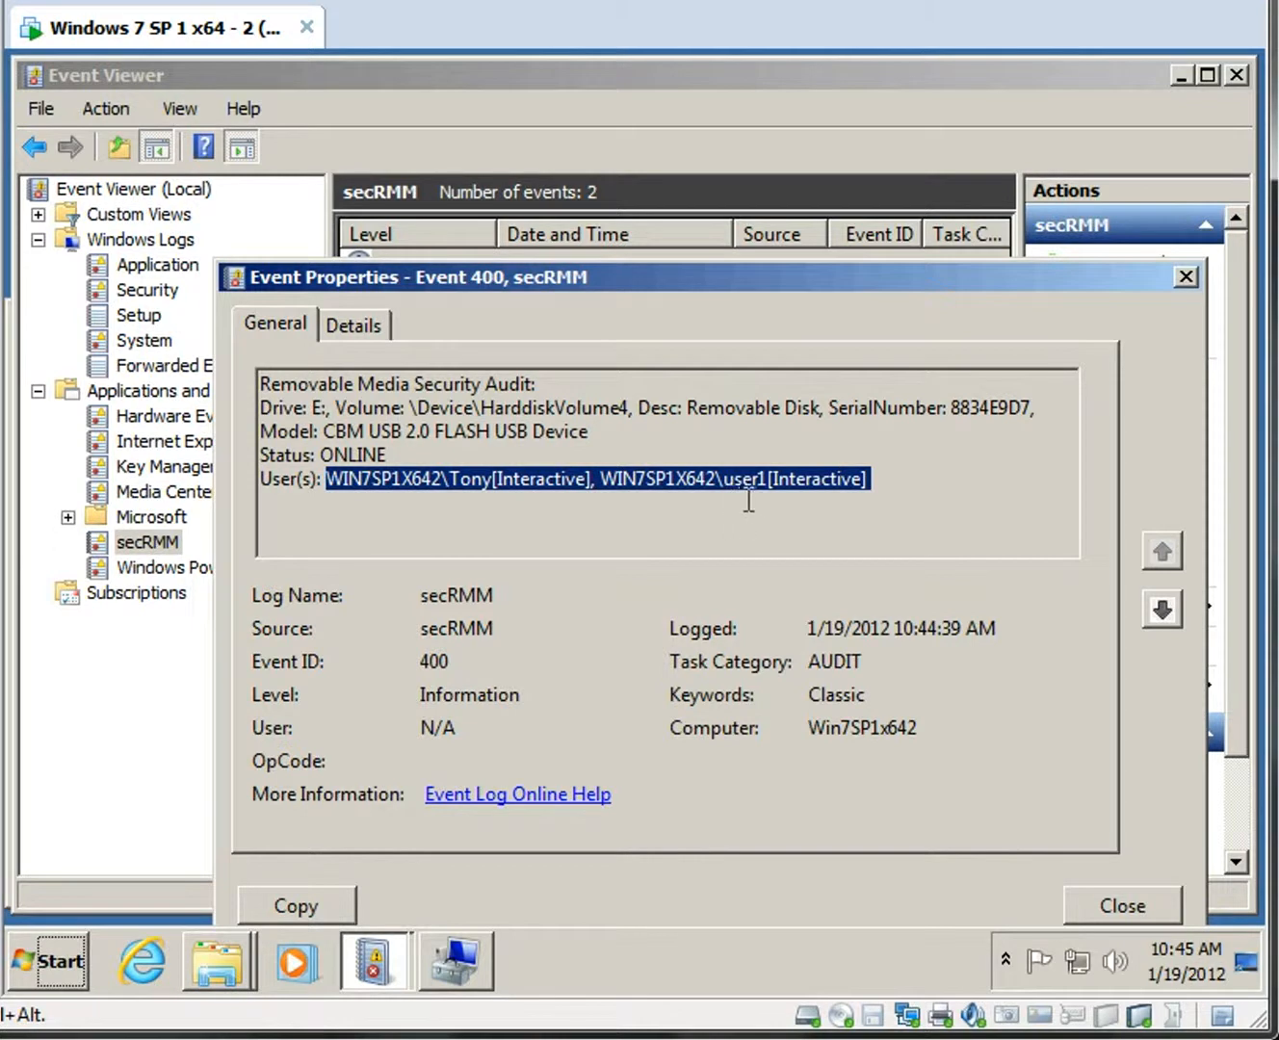
{"action": "left_click_drag", "start_coordinate": [726, 478], "coordinate": [770, 479]}
{"action": "left_click", "coordinate": [1187, 279]}
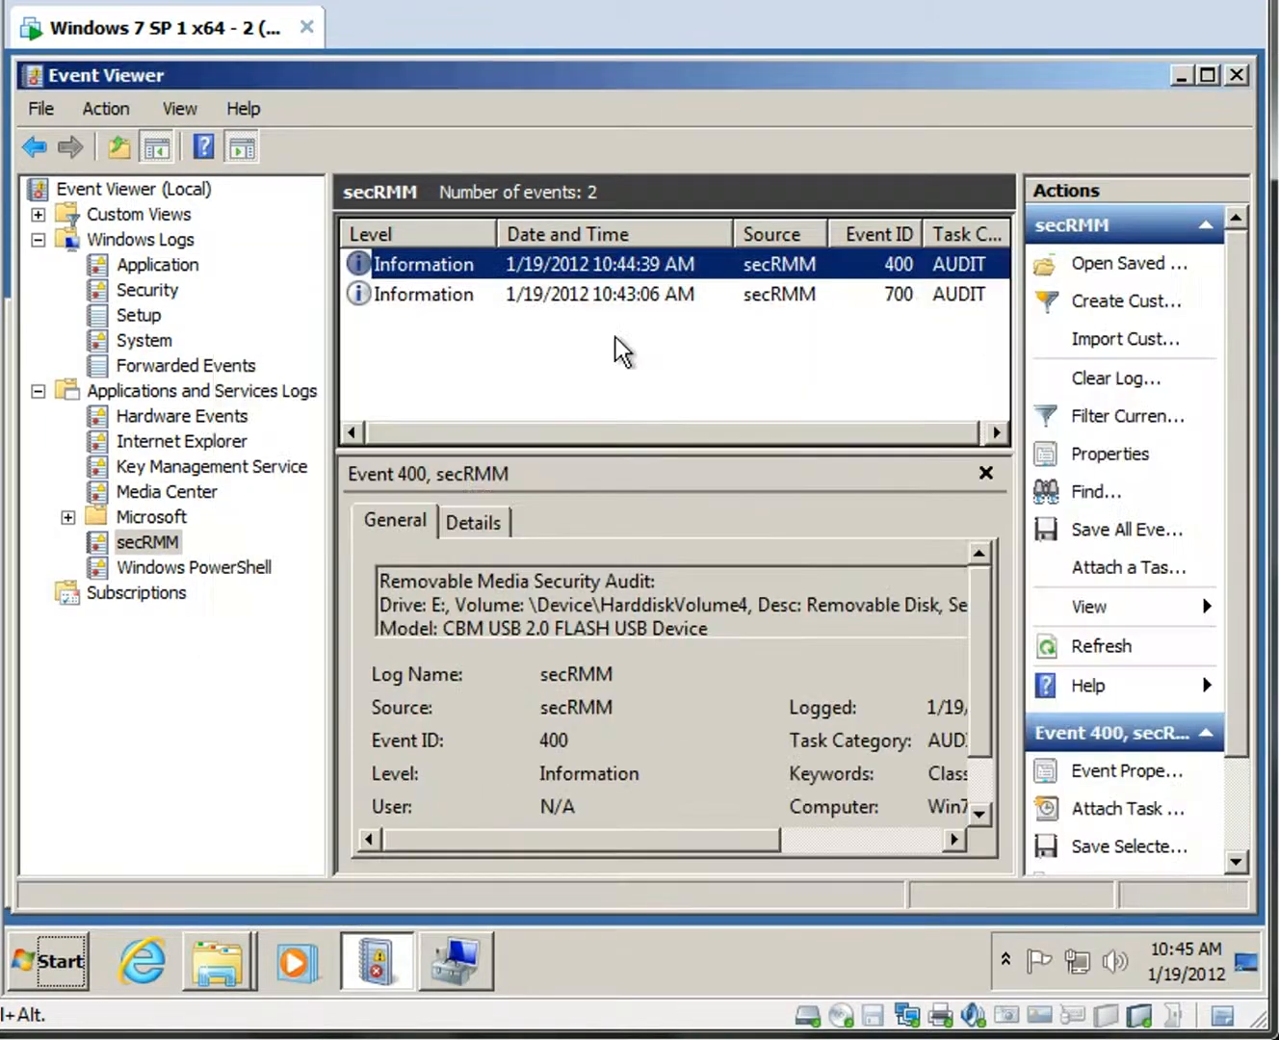
Check event 400 in the secRMM-filtered Security log, then minimize Event Viewer.
{"action": "left_click", "coordinate": [135, 291]}
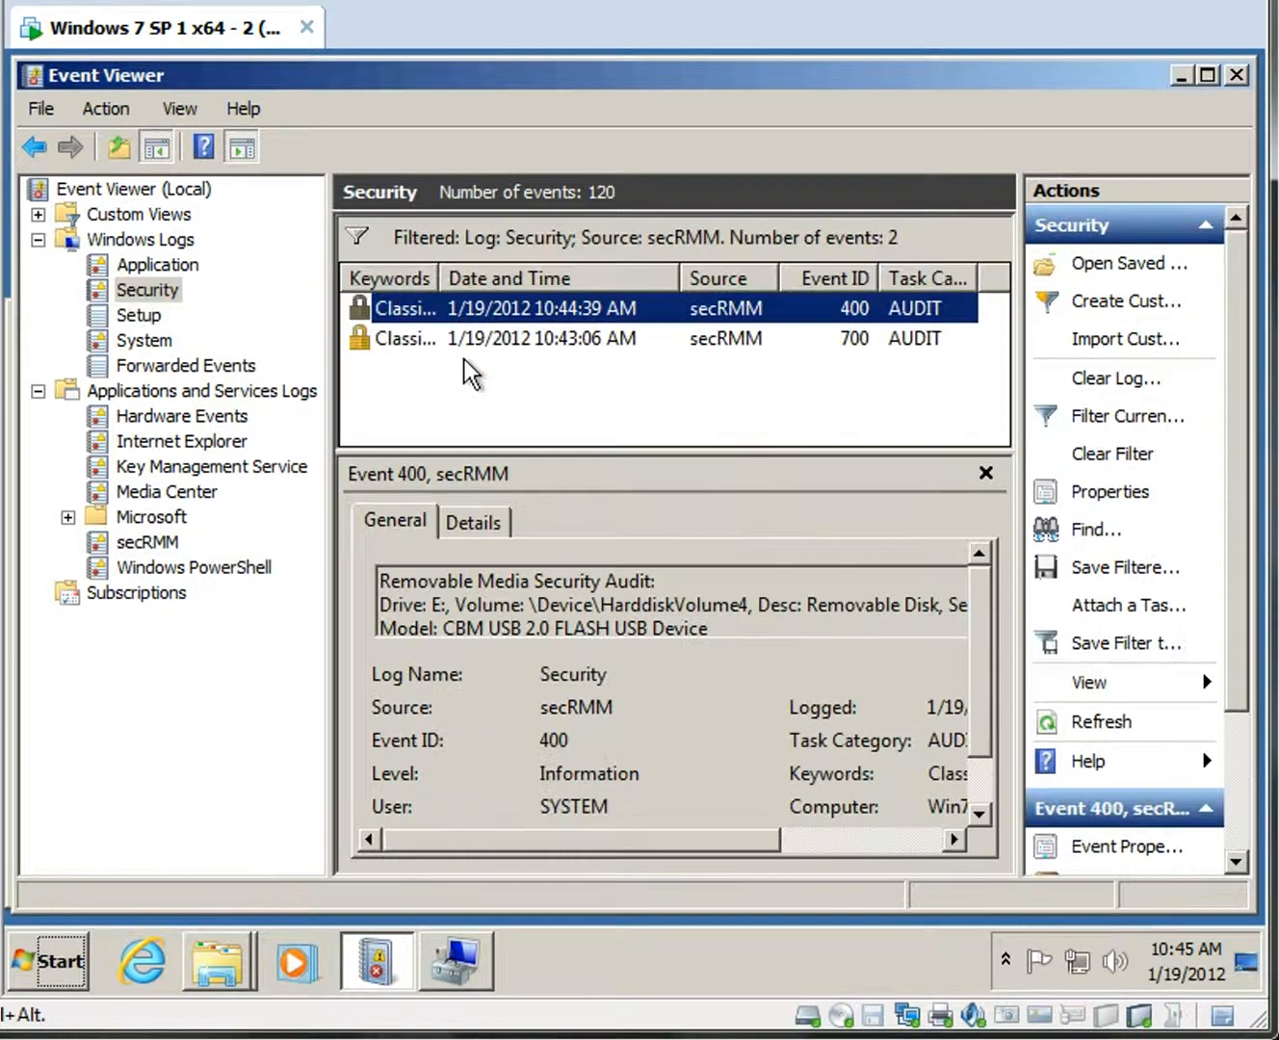
{"action": "double_click", "coordinate": [413, 308]}
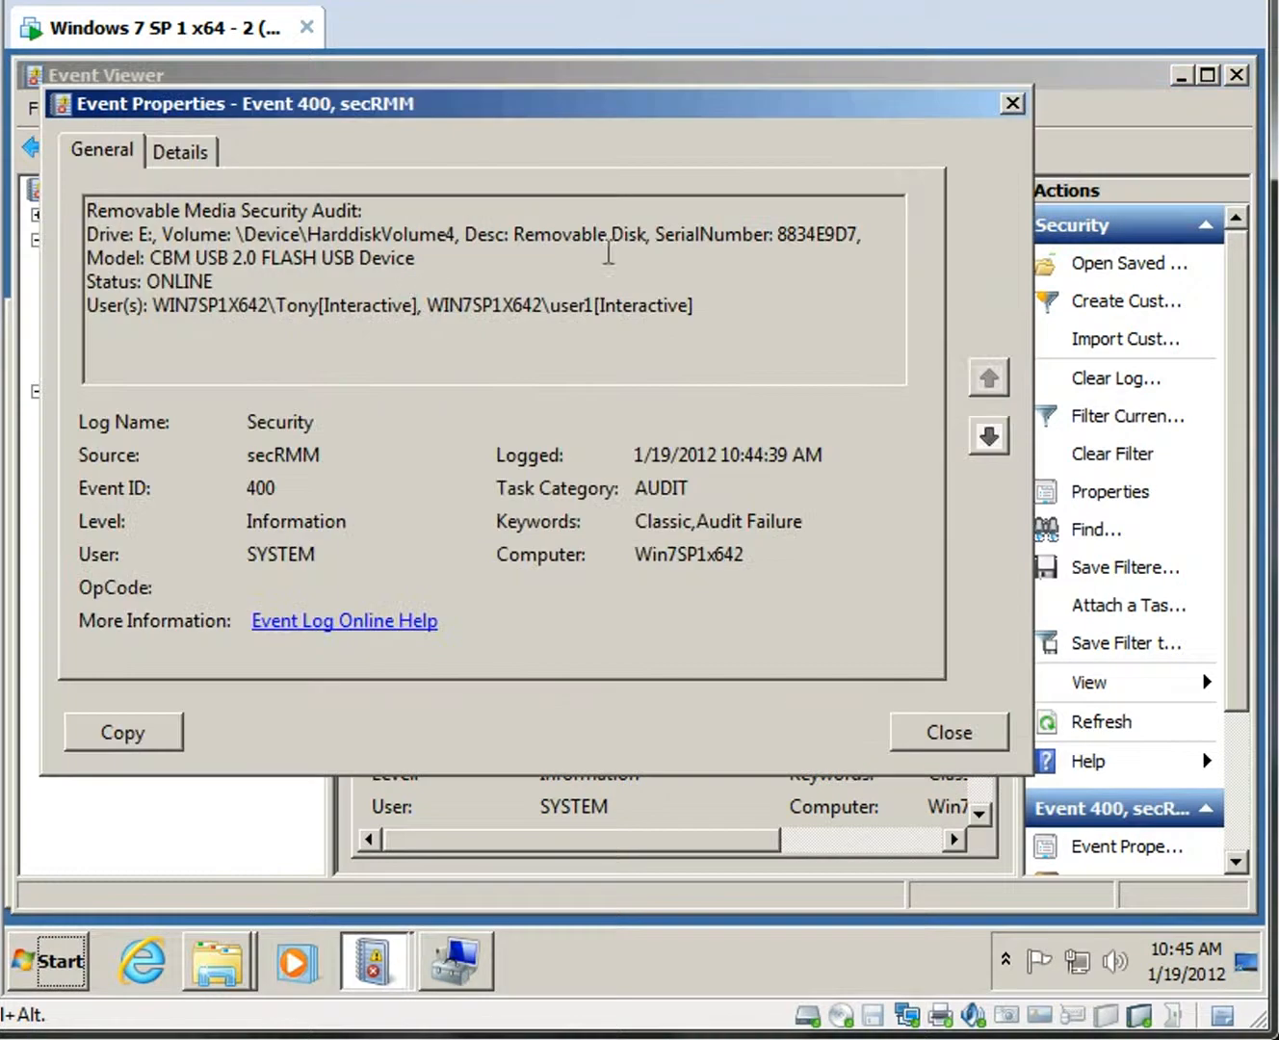
{"action": "left_click", "coordinate": [1011, 106]}
{"action": "left_click", "coordinate": [1182, 76]}
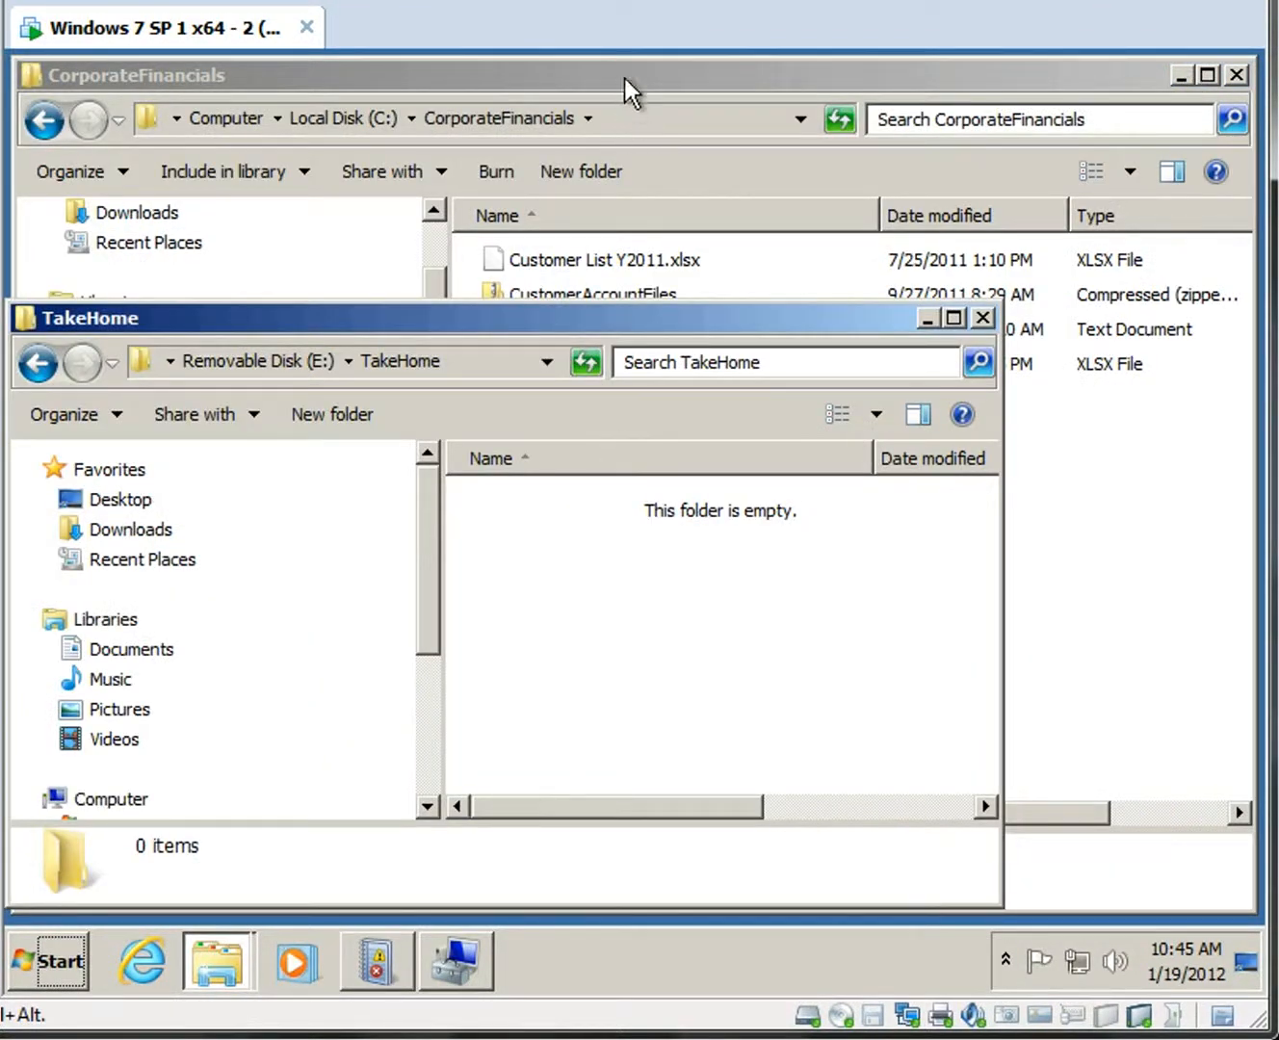
Copy Customer List Y2011.xlsx from CorporateFinancials into TakeHome on Removable Disk (E:), then return to Event Viewer.
{"action": "left_click", "coordinate": [625, 87]}
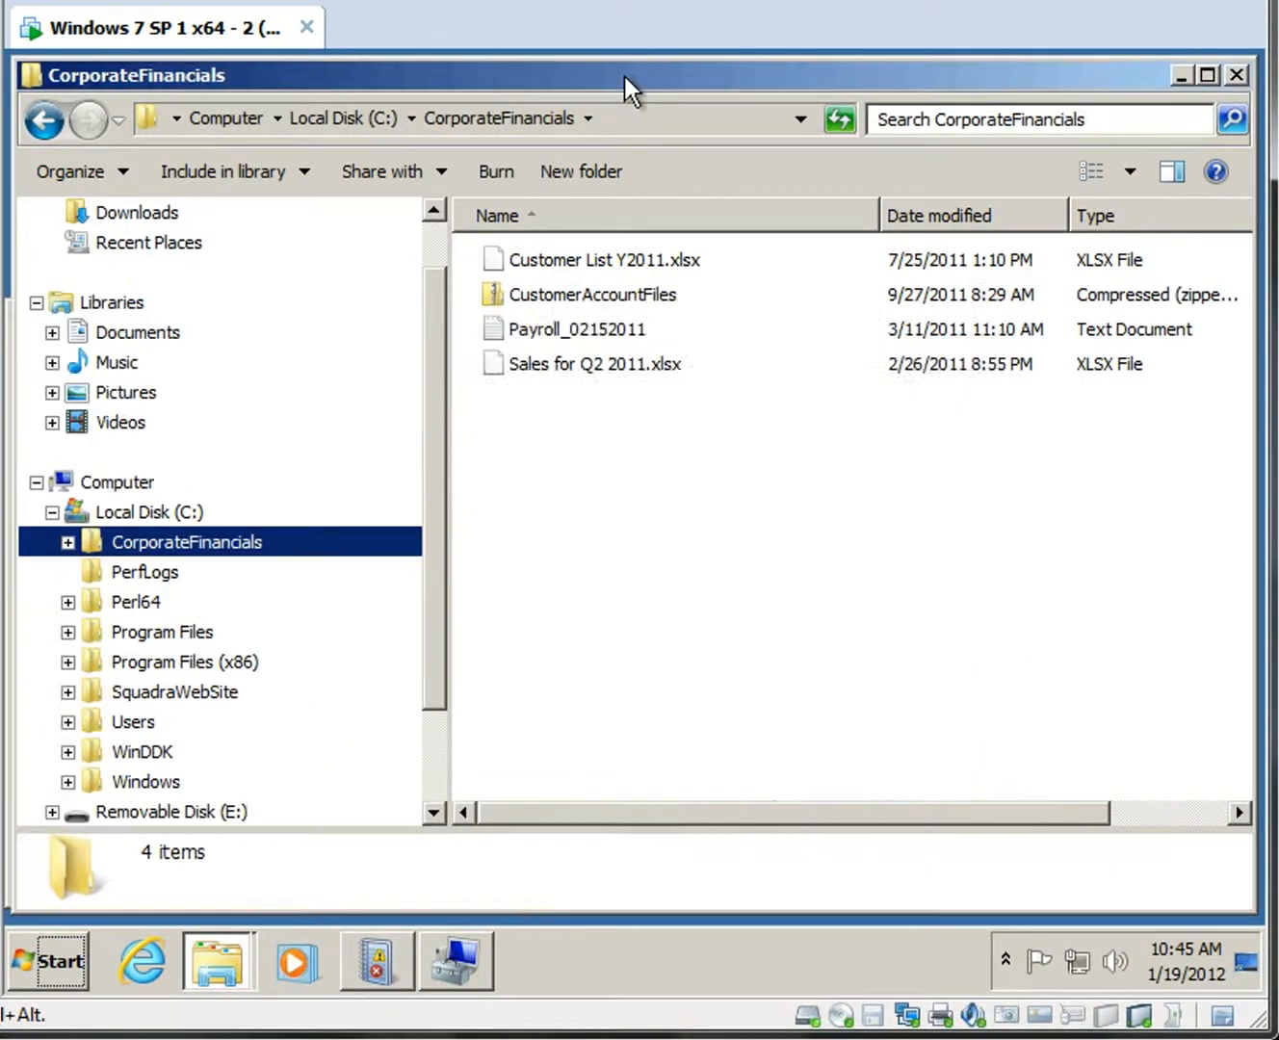
{"action": "left_click", "coordinate": [553, 257]}
{"action": "right_click", "coordinate": [552, 256]}
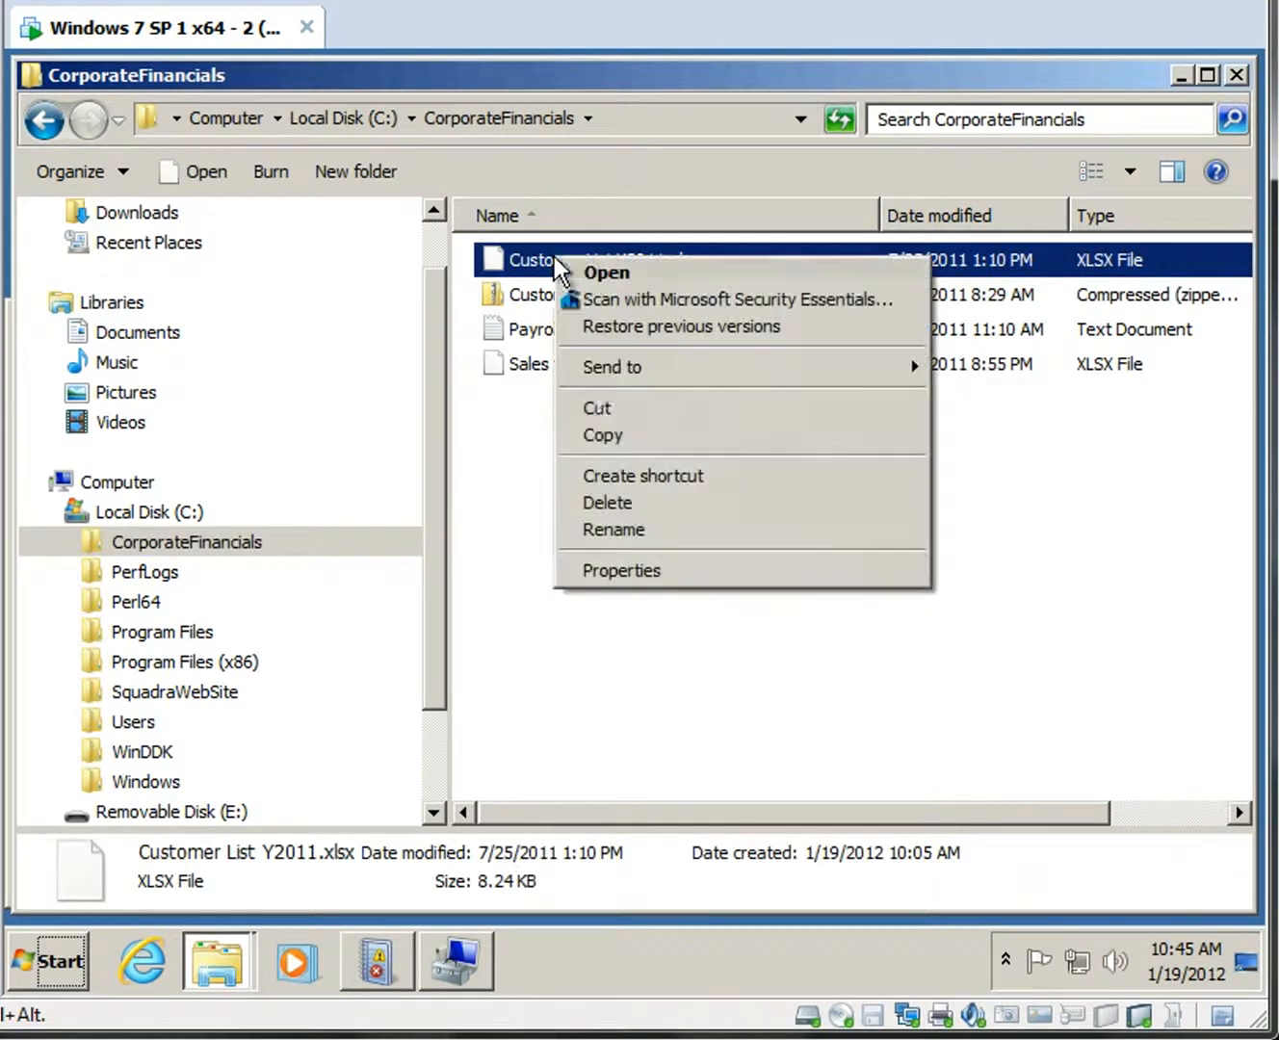
{"action": "left_click", "coordinate": [601, 435]}
{"action": "left_click", "coordinate": [1181, 74]}
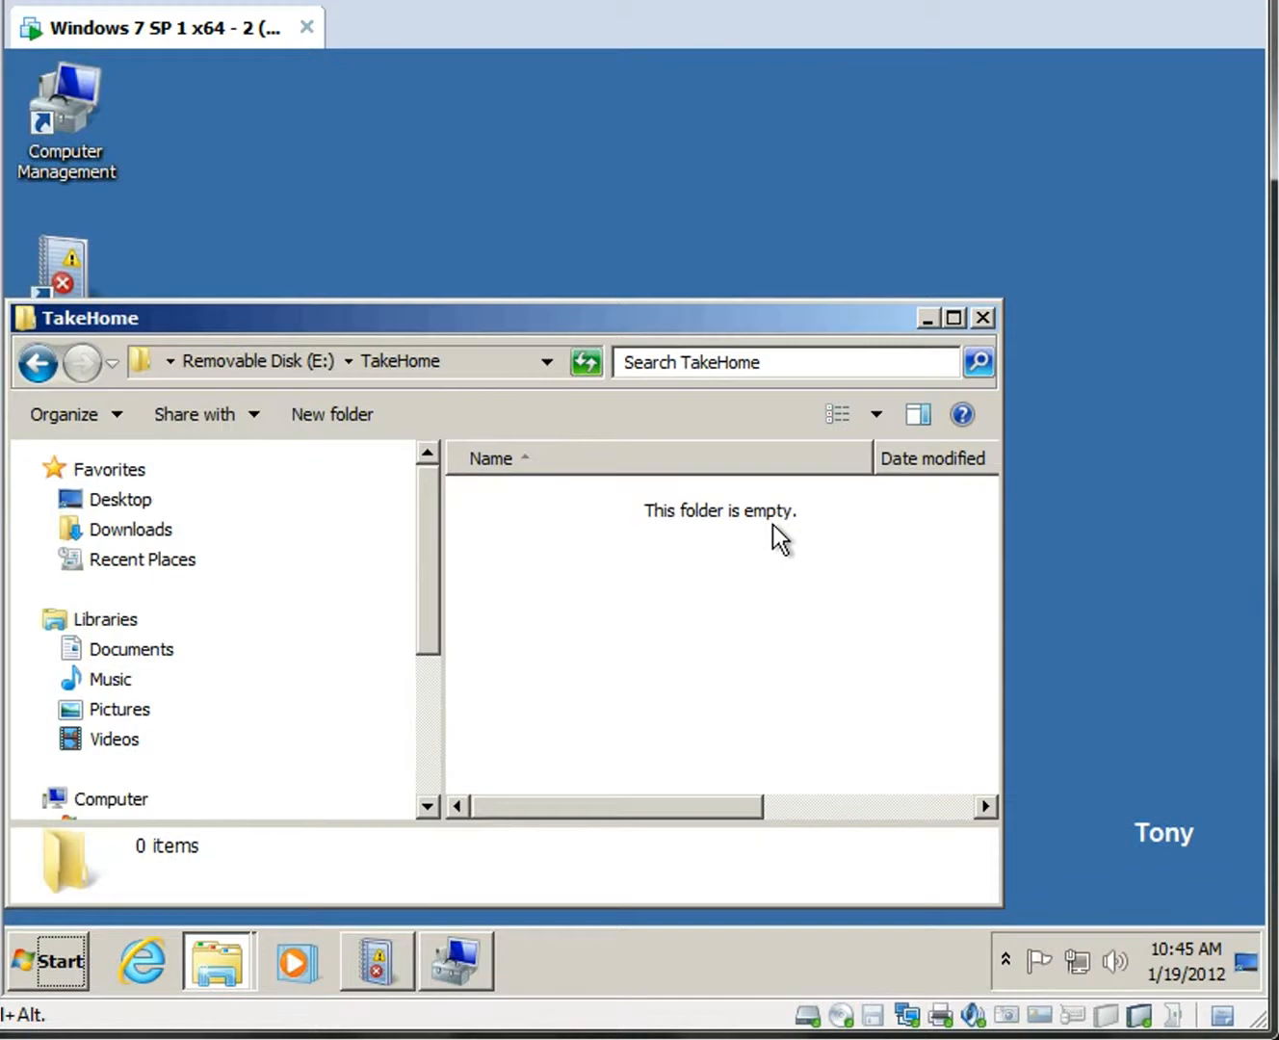
{"action": "right_click", "coordinate": [588, 555]}
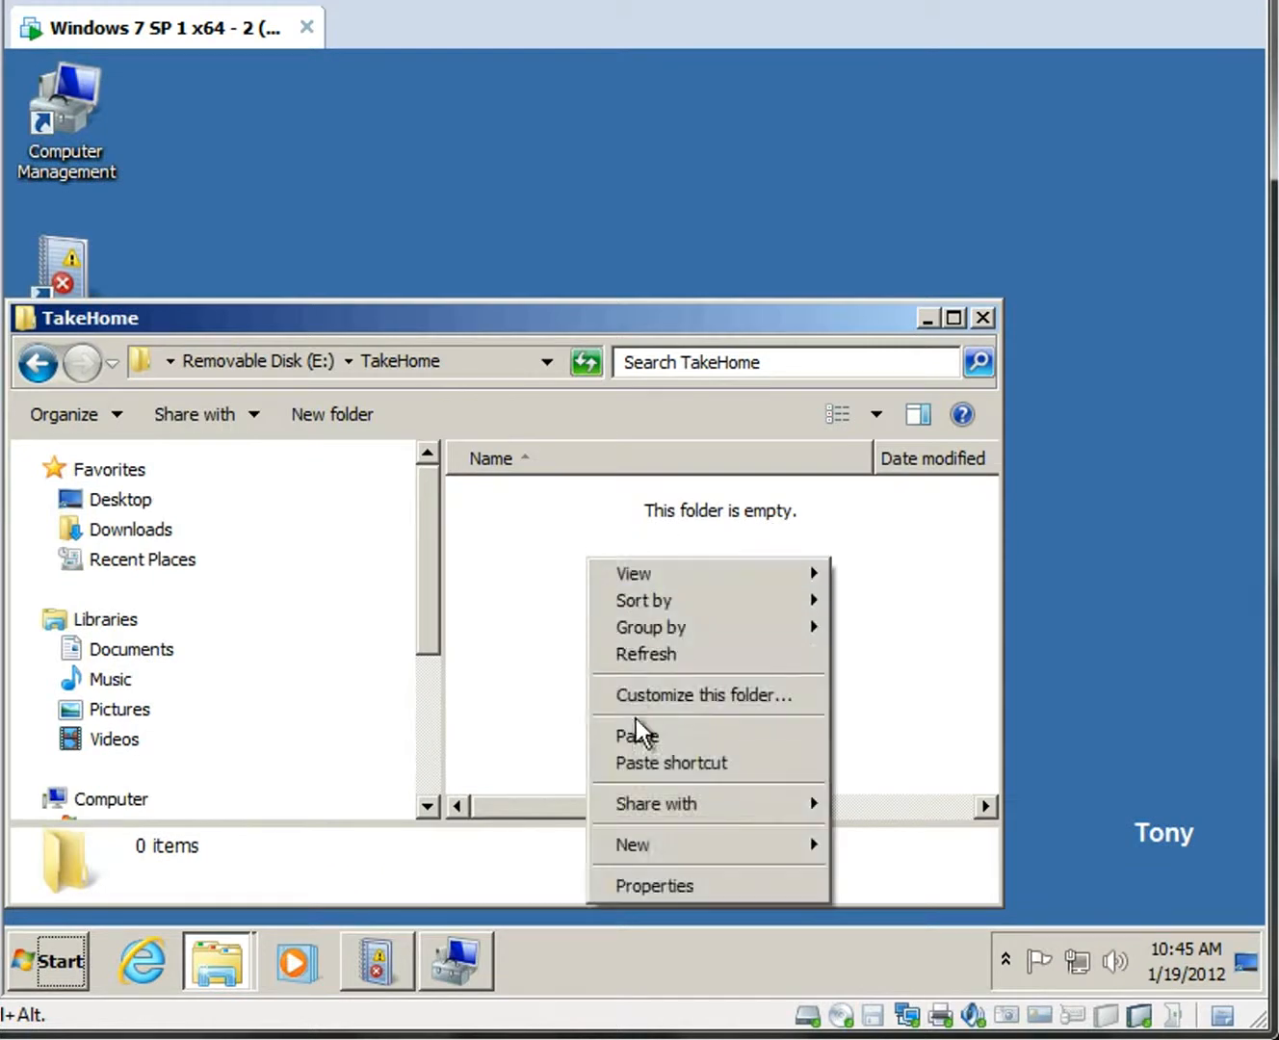
{"action": "left_click", "coordinate": [639, 734]}
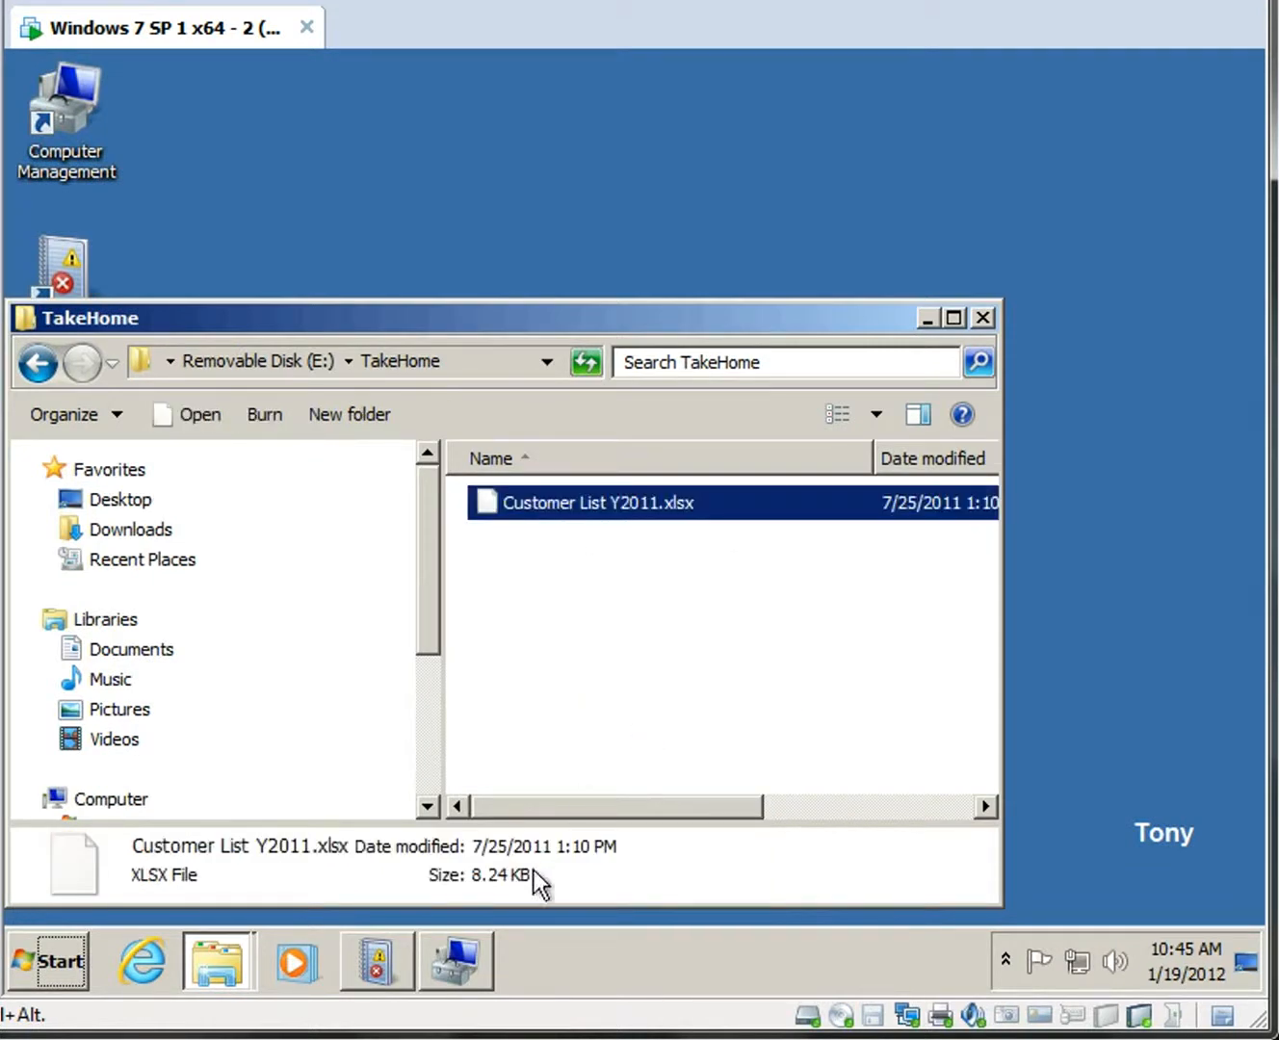
{"action": "left_click", "coordinate": [382, 962]}
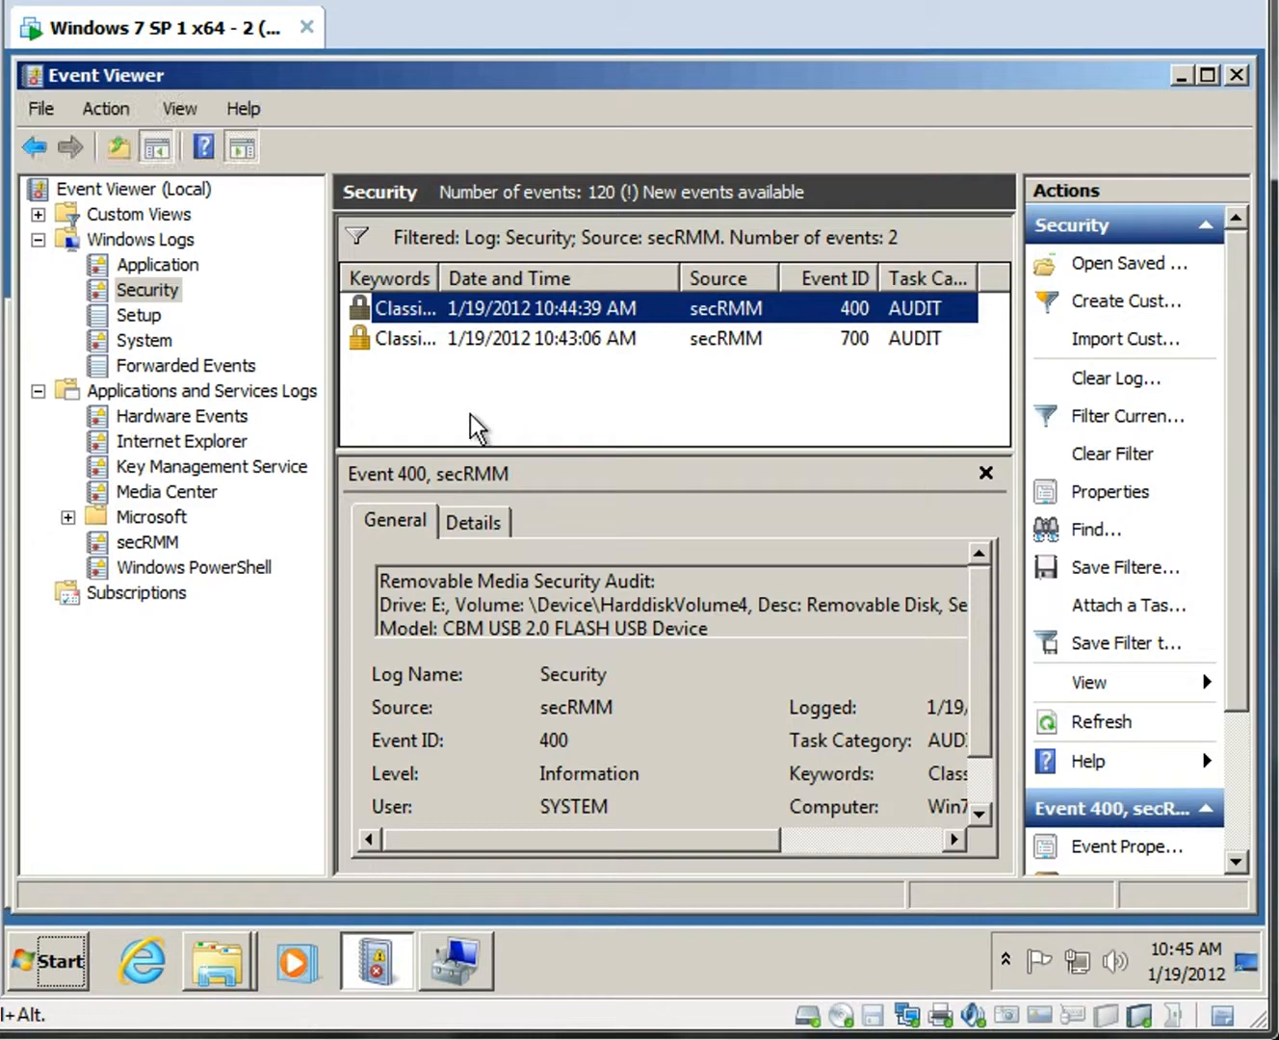
Refresh and inspect event 402's copying program path, source file and E:\TakeHome target.
{"action": "key", "text": "F5"}
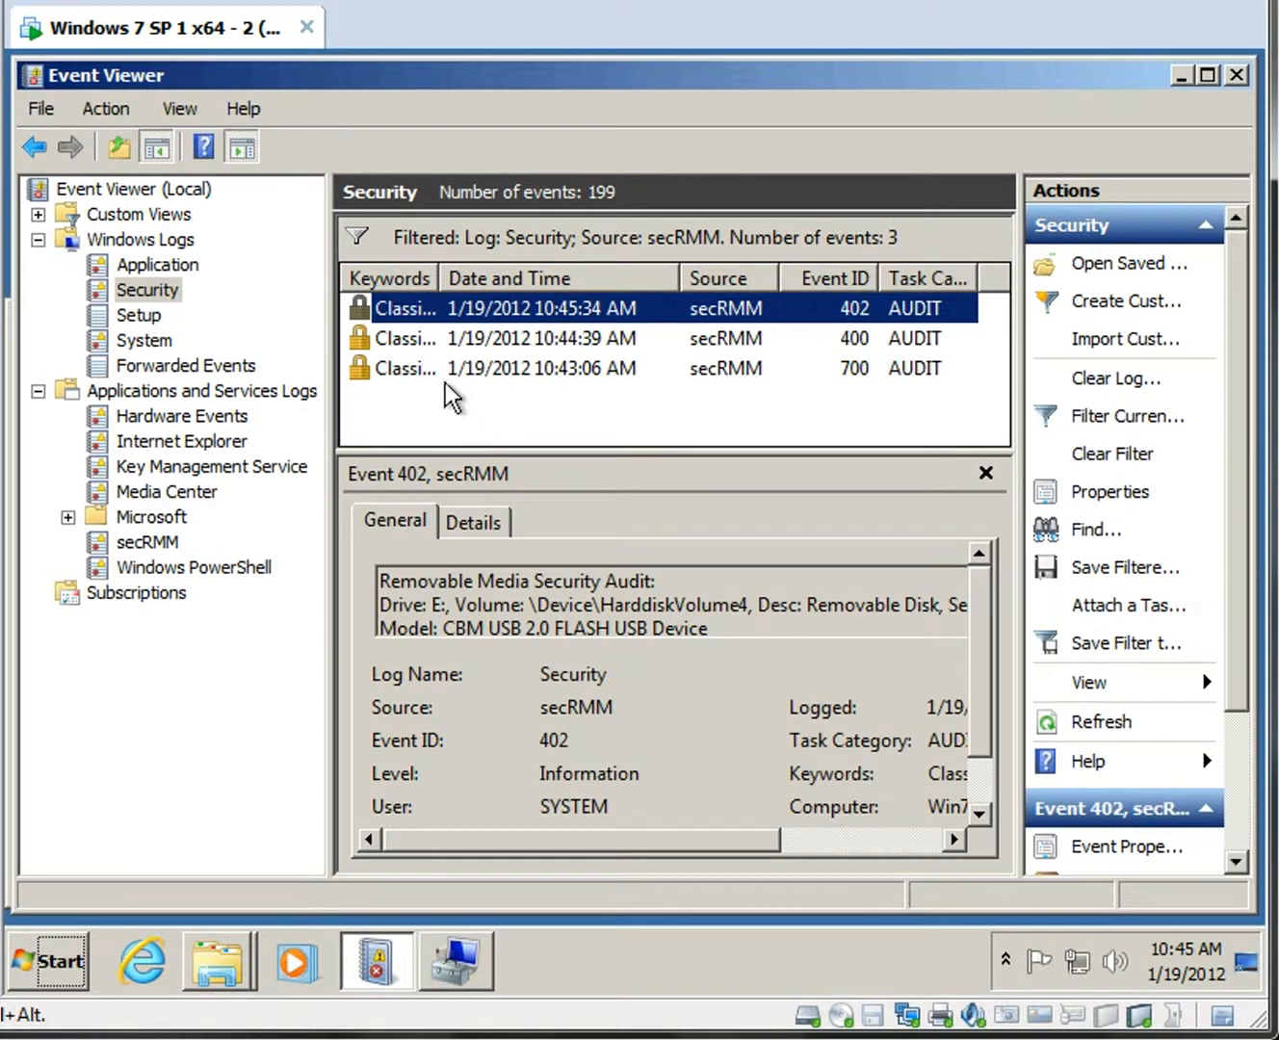
{"action": "double_click", "coordinate": [403, 318]}
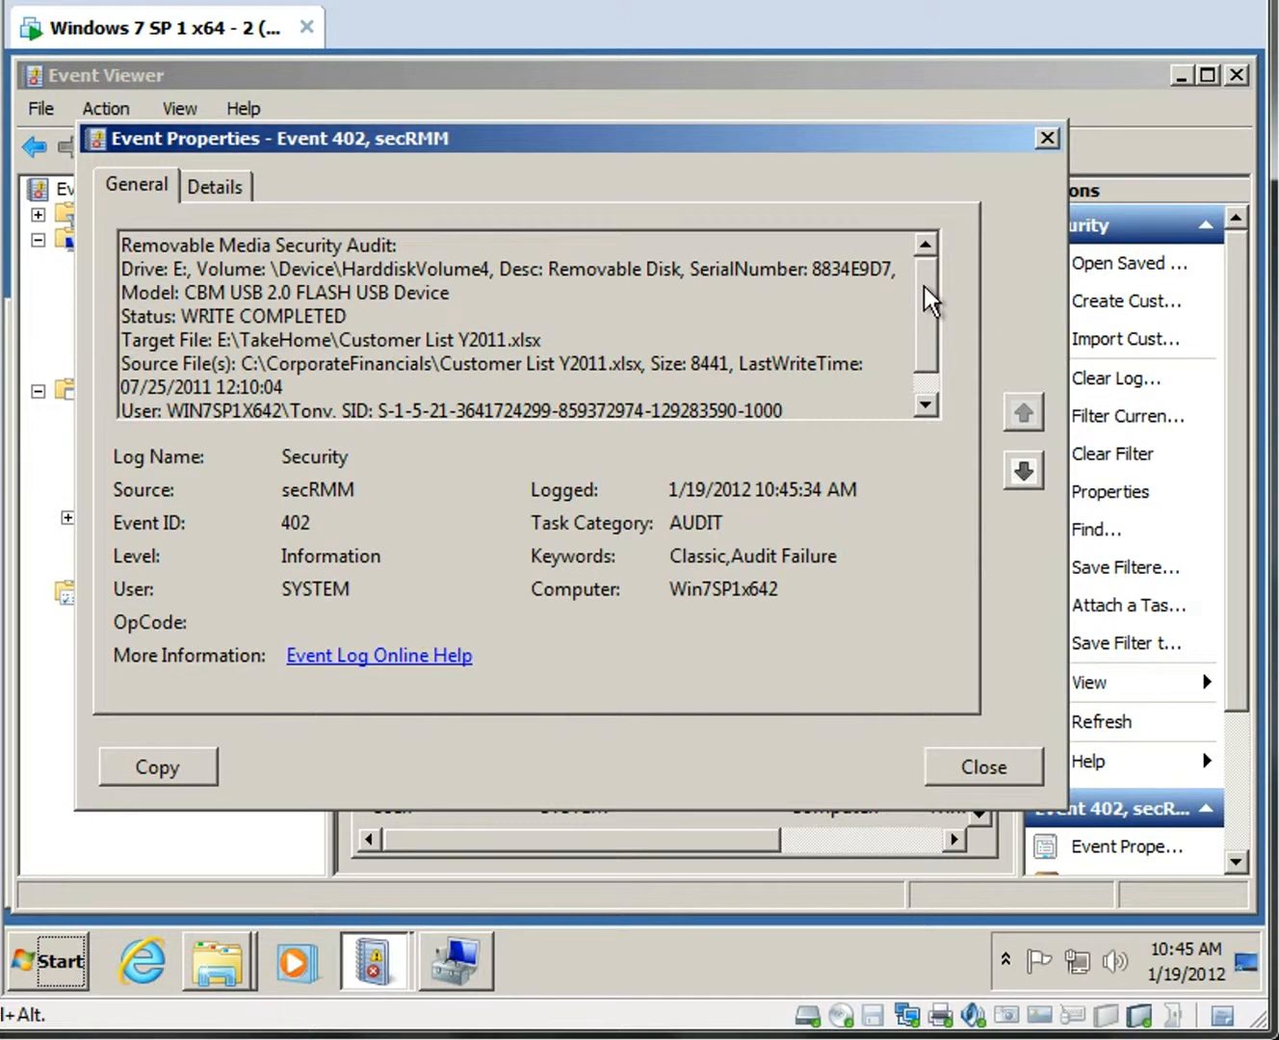
{"action": "left_click_drag", "start_coordinate": [927, 299], "coordinate": [927, 348]}
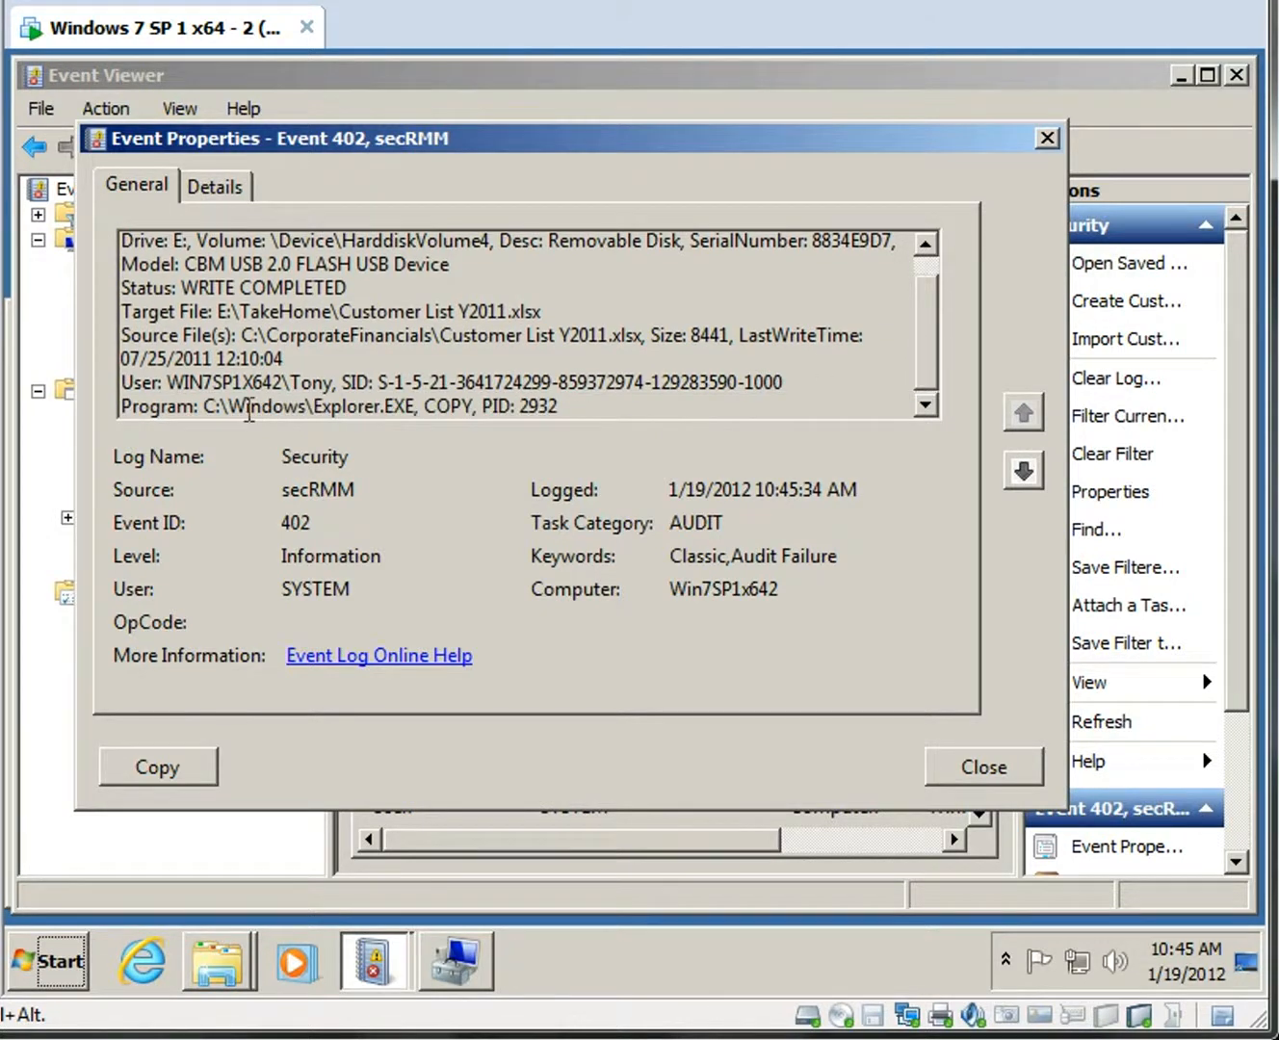
{"action": "left_click_drag", "start_coordinate": [203, 405], "coordinate": [472, 407]}
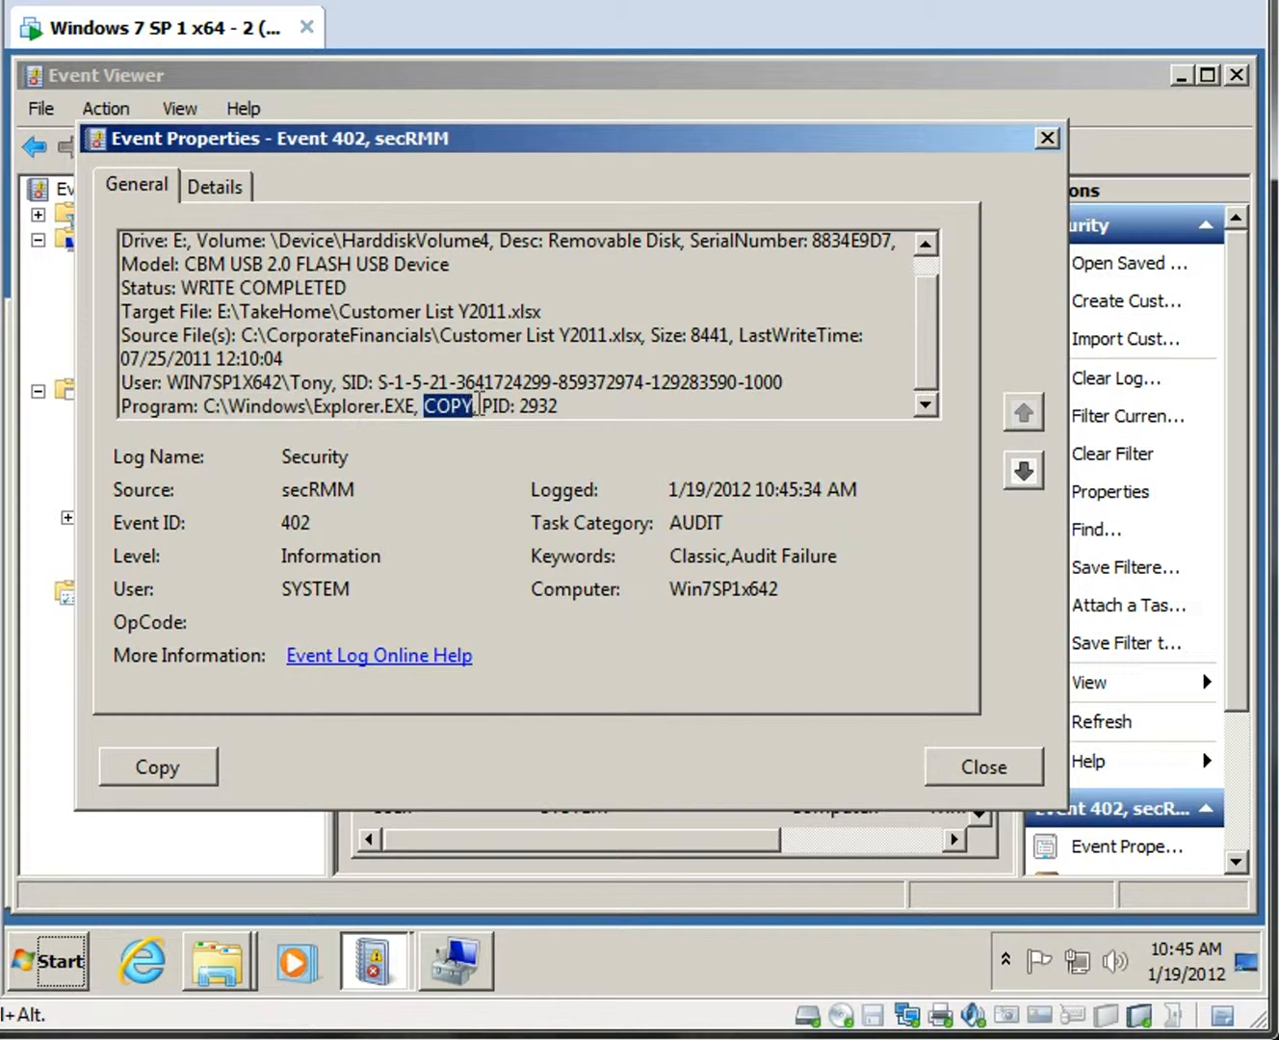
{"action": "left_click_drag", "start_coordinate": [934, 371], "coordinate": [932, 318]}
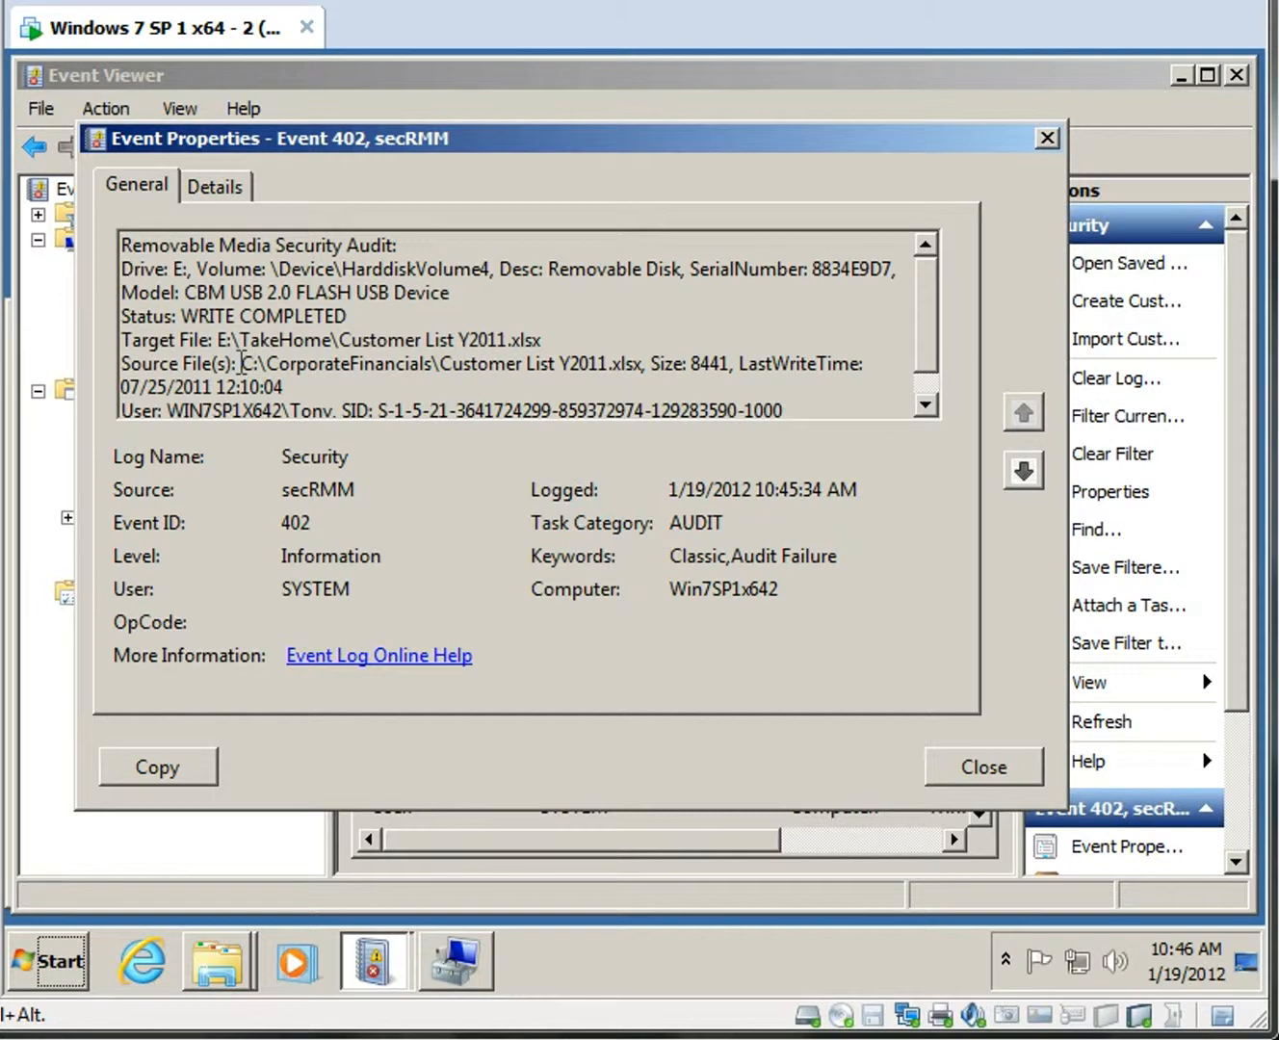
{"action": "left_click_drag", "start_coordinate": [119, 362], "coordinate": [310, 388]}
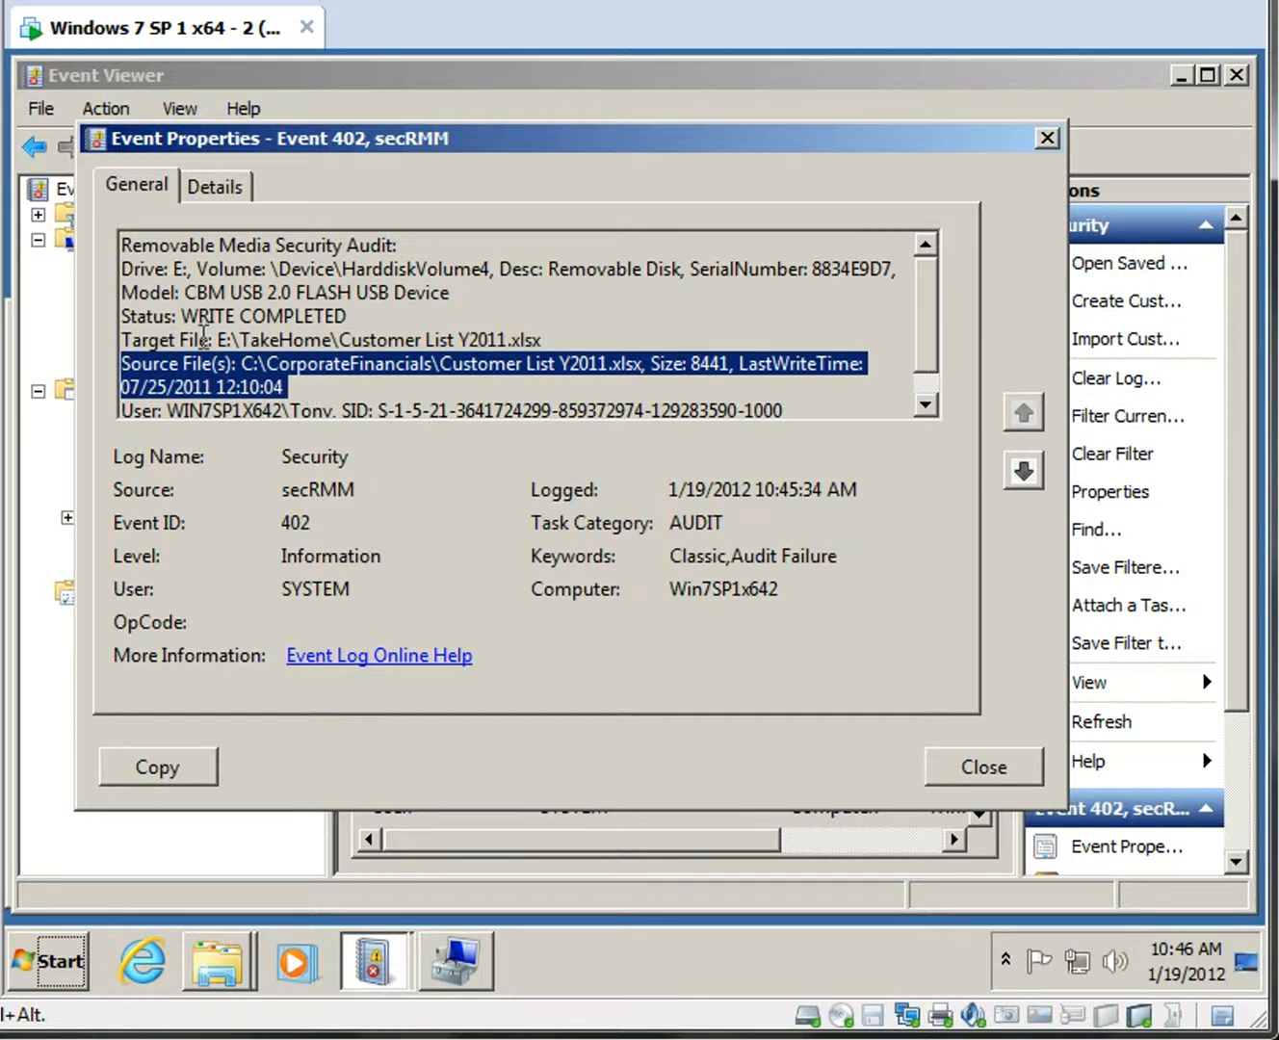
{"action": "left_click_drag", "start_coordinate": [216, 340], "coordinate": [551, 339]}
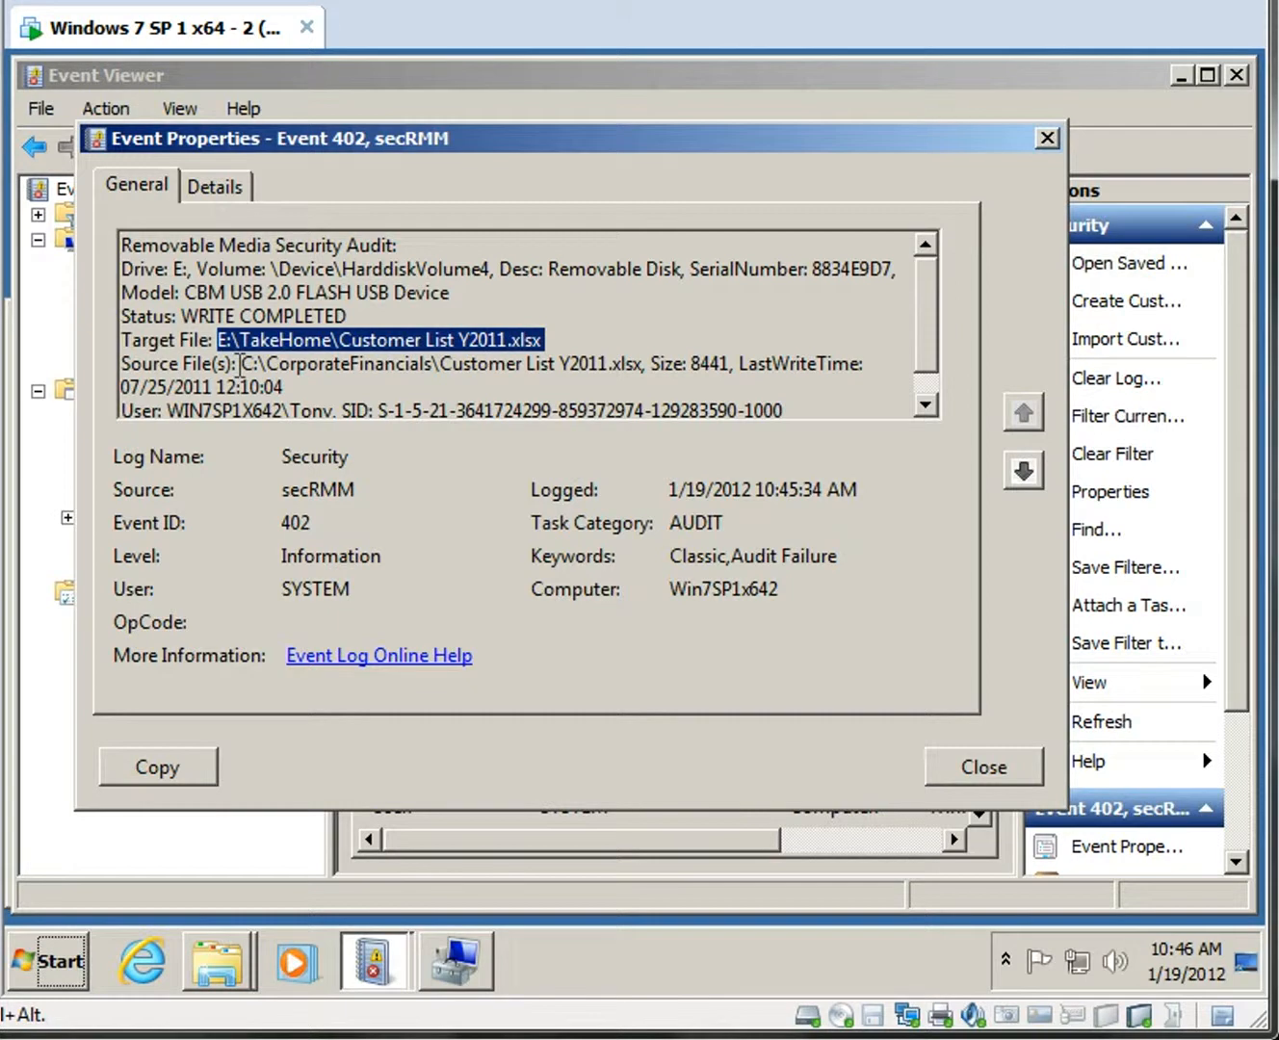
{"action": "left_click_drag", "start_coordinate": [241, 364], "coordinate": [294, 386]}
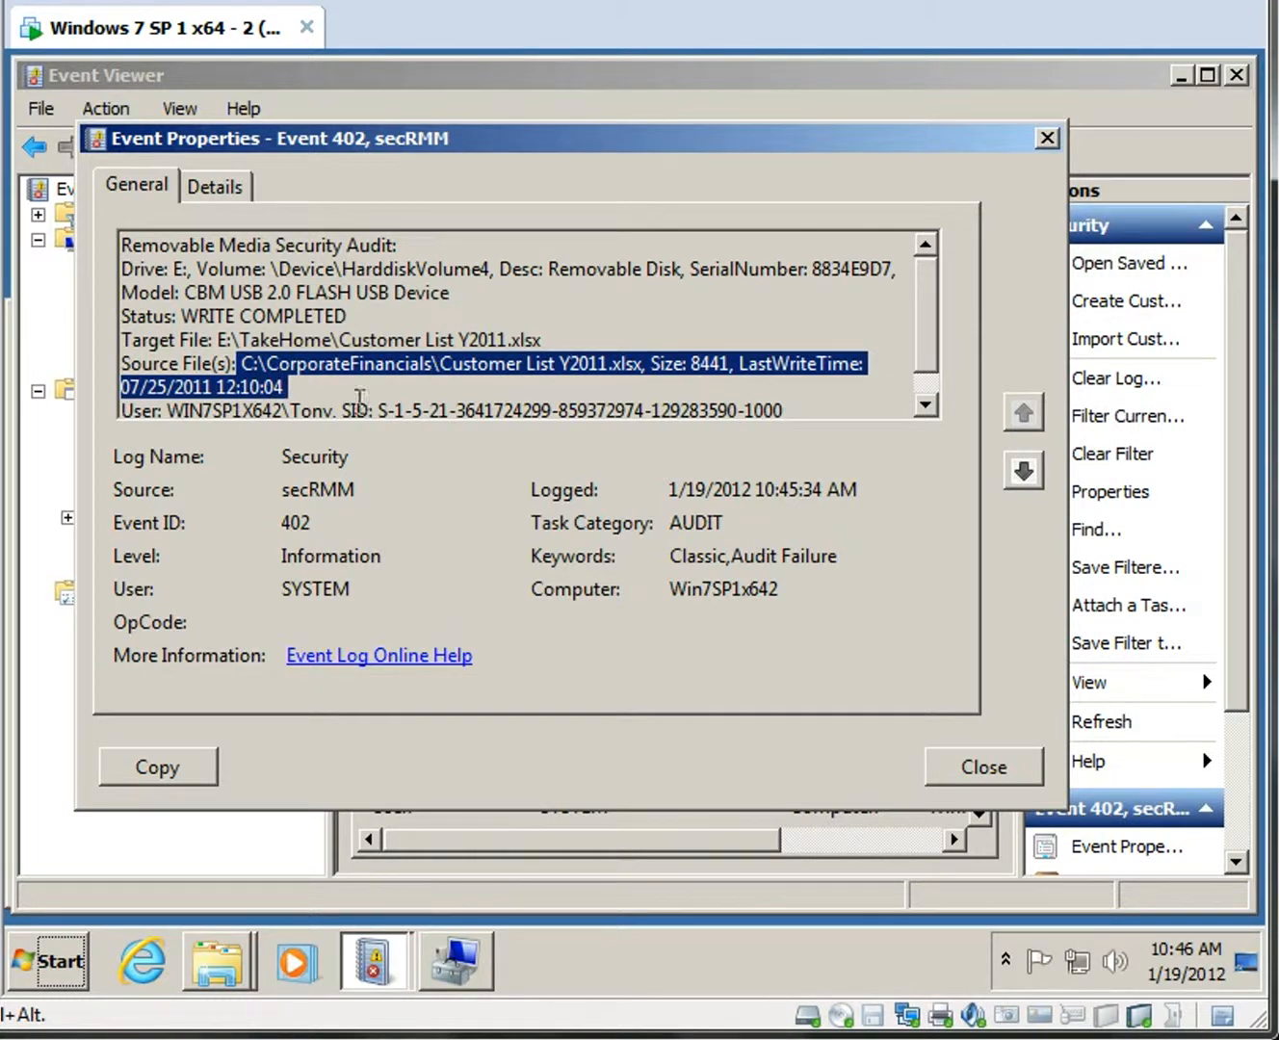
Highlight event 402's Size: 8441, view the secRMM log's events, then minimize Event Viewer.
{"action": "left_click_drag", "start_coordinate": [651, 356], "coordinate": [714, 362]}
{"action": "left_click", "coordinate": [715, 362]}
{"action": "left_click_drag", "start_coordinate": [656, 359], "coordinate": [730, 363]}
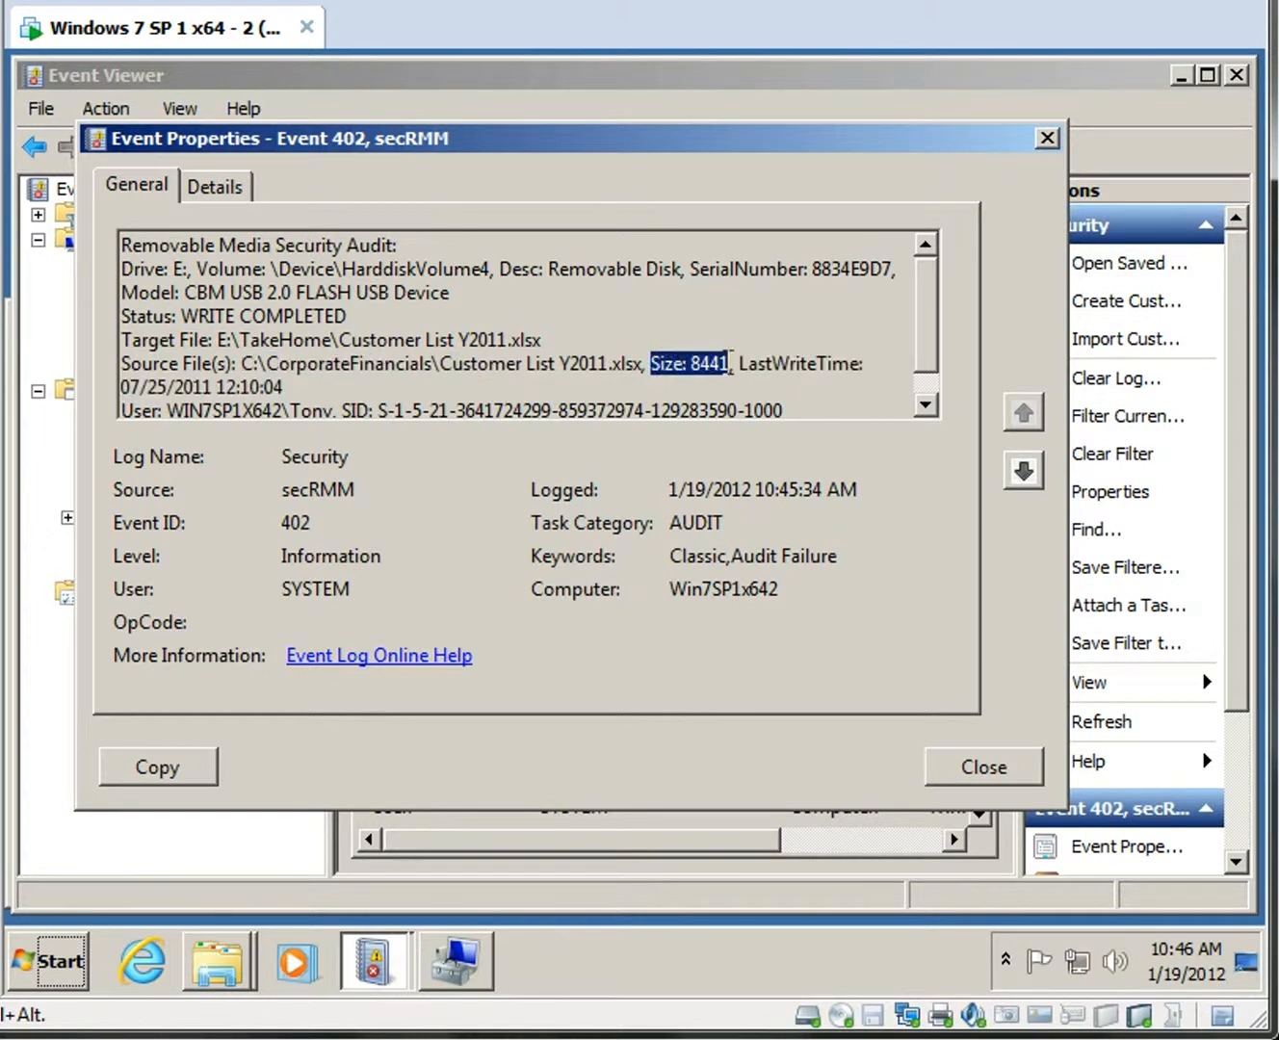
{"action": "left_click", "coordinate": [1001, 770]}
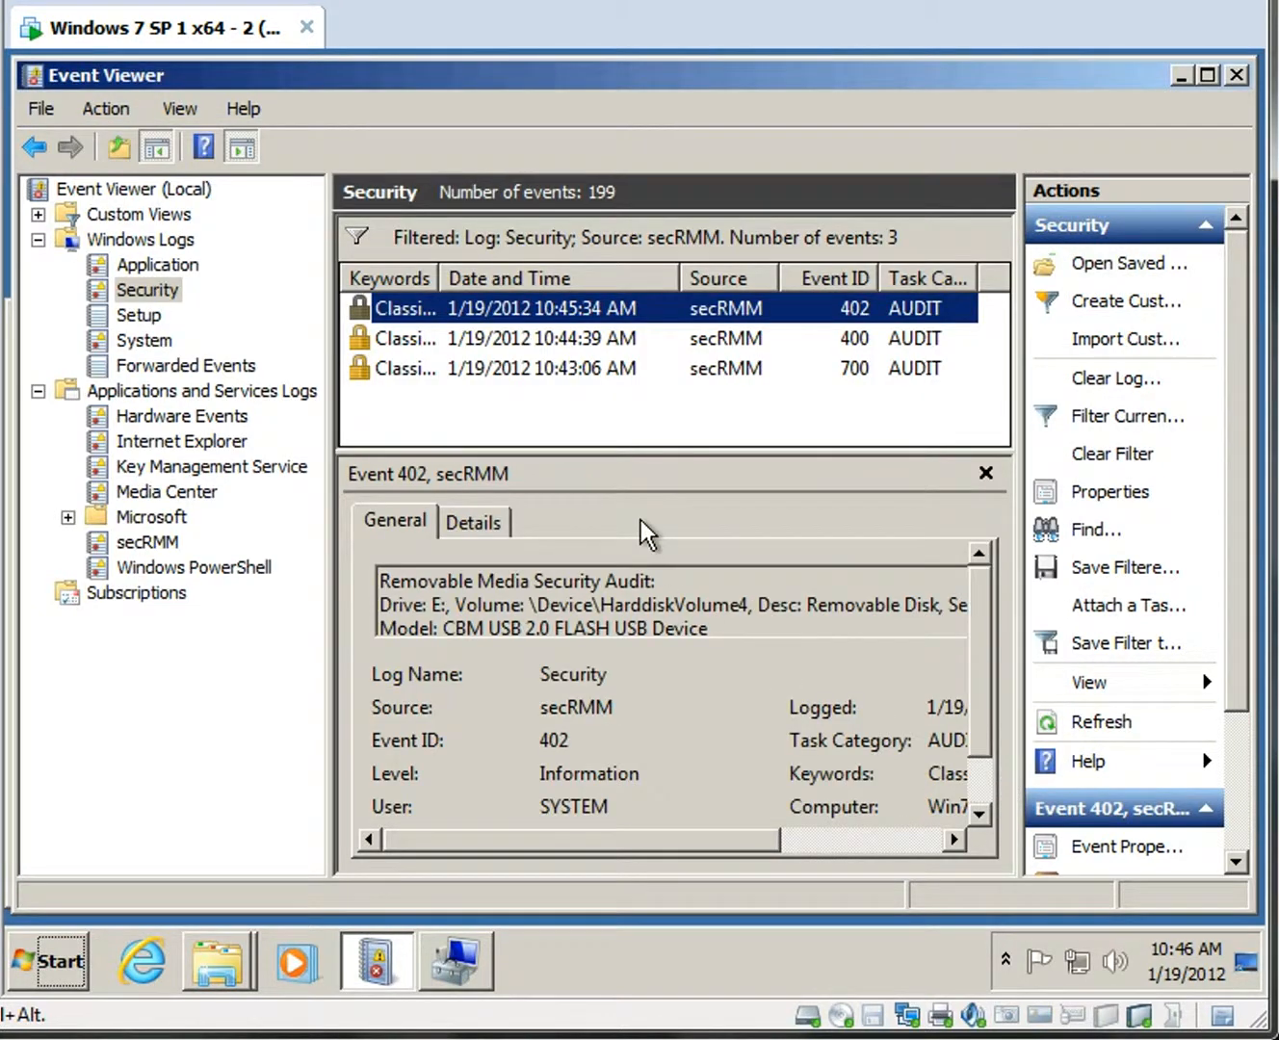
{"action": "left_click", "coordinate": [154, 542]}
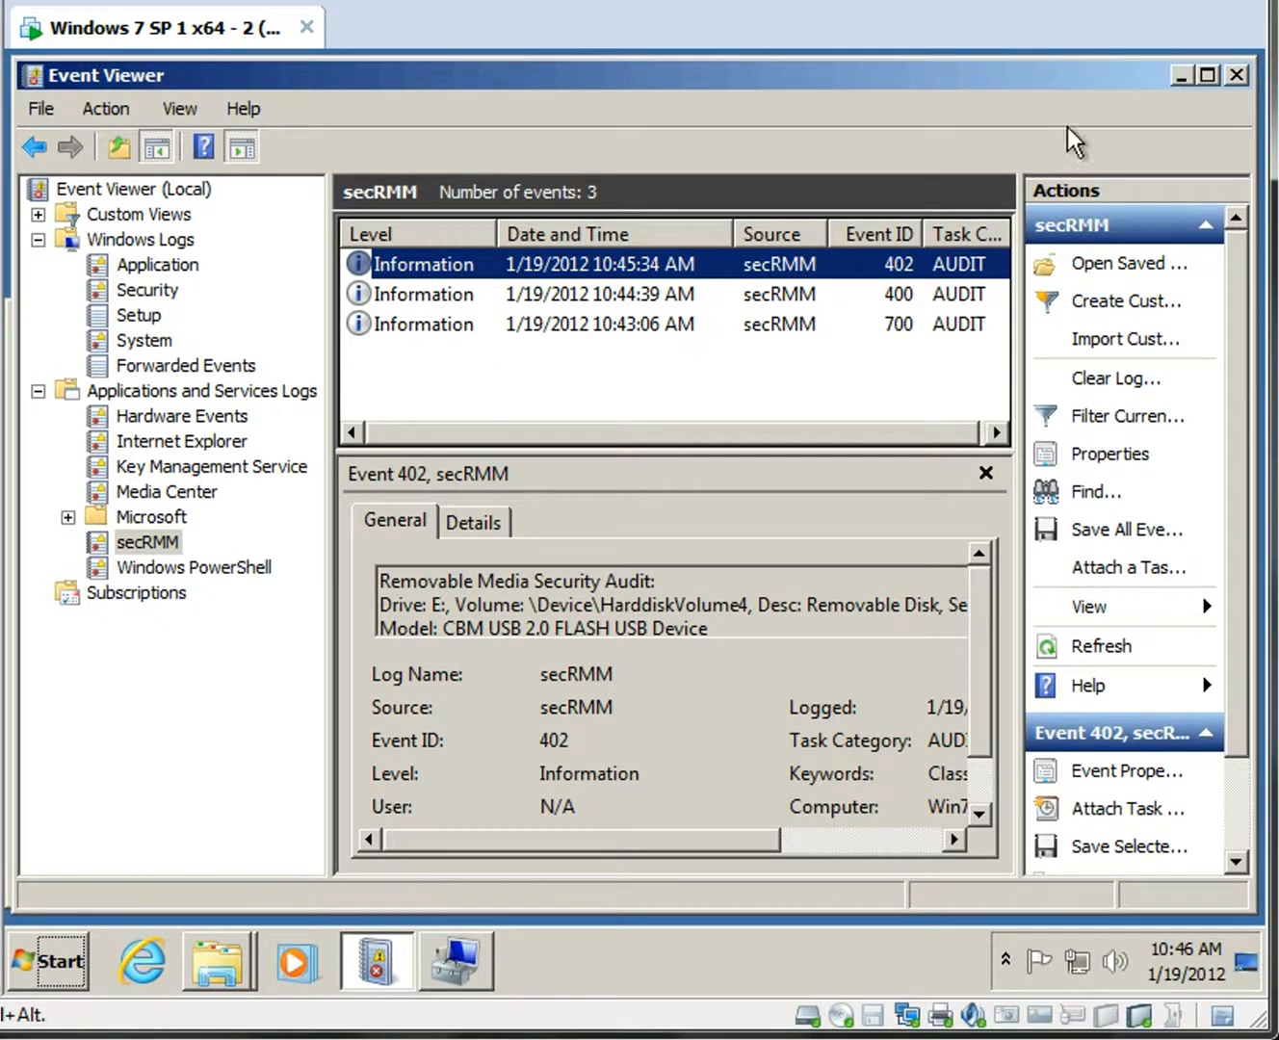
{"action": "left_click", "coordinate": [1181, 76]}
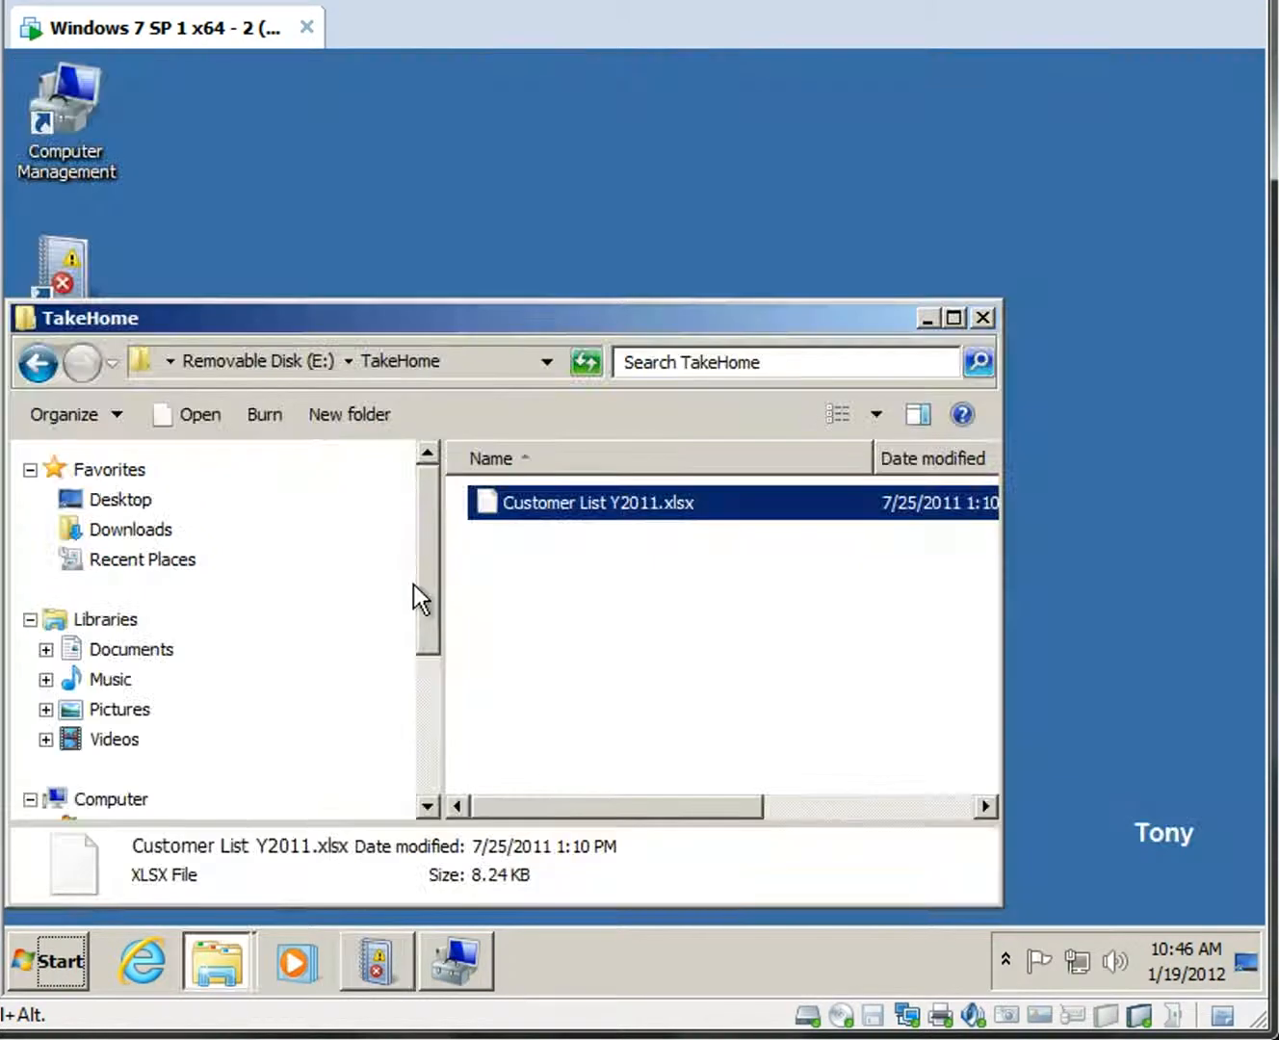
Switch user from the Start menu and sign in to the non-administrator user1 account with its password.
{"action": "left_click", "coordinate": [924, 324]}
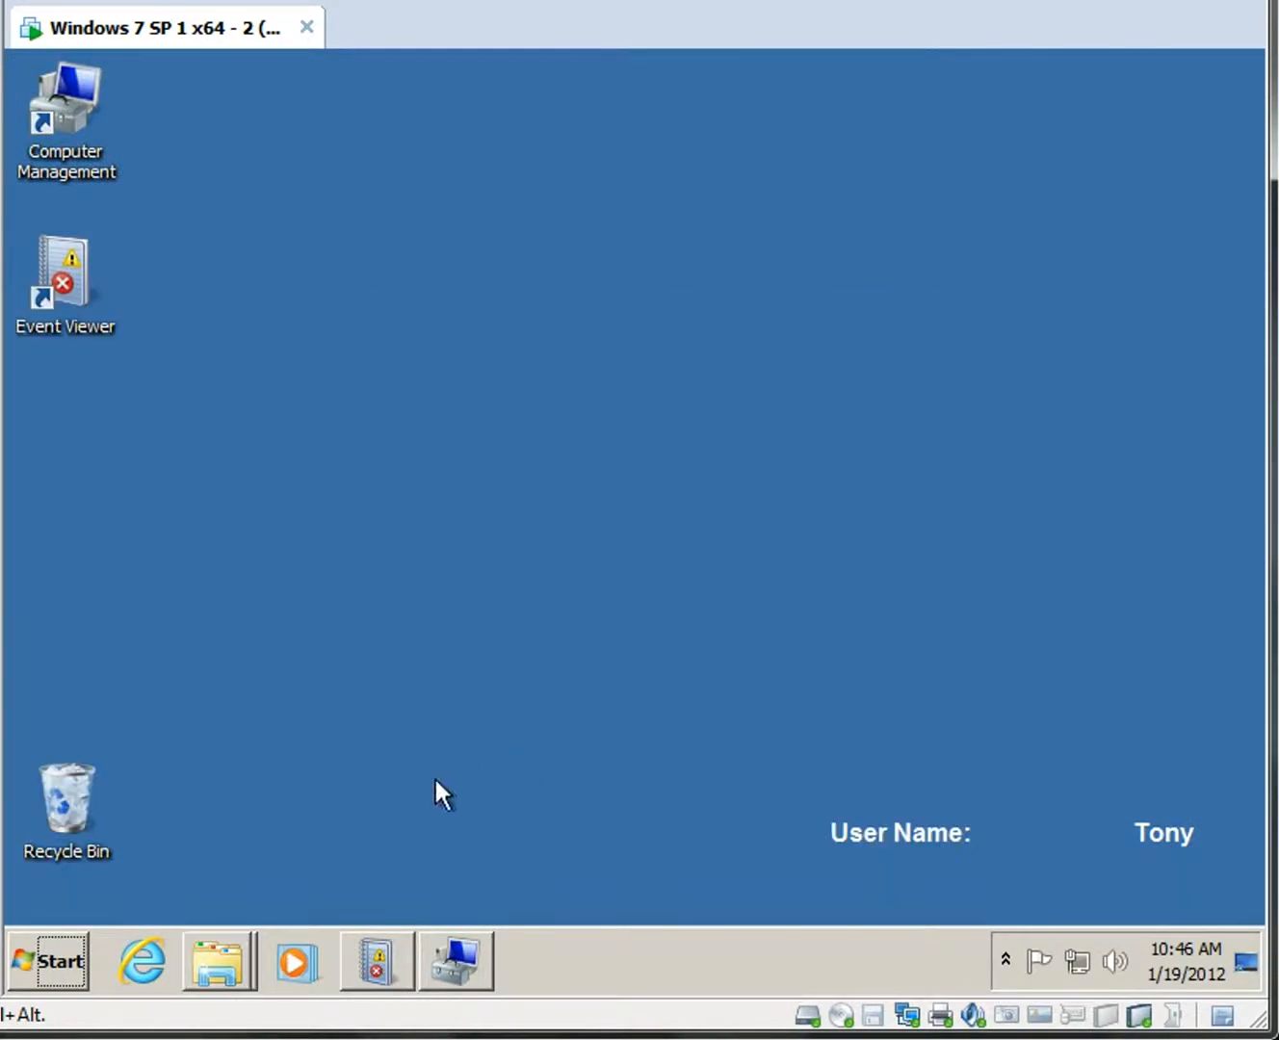
{"action": "left_click", "coordinate": [57, 956]}
{"action": "mouse_move", "coordinate": [533, 892]}
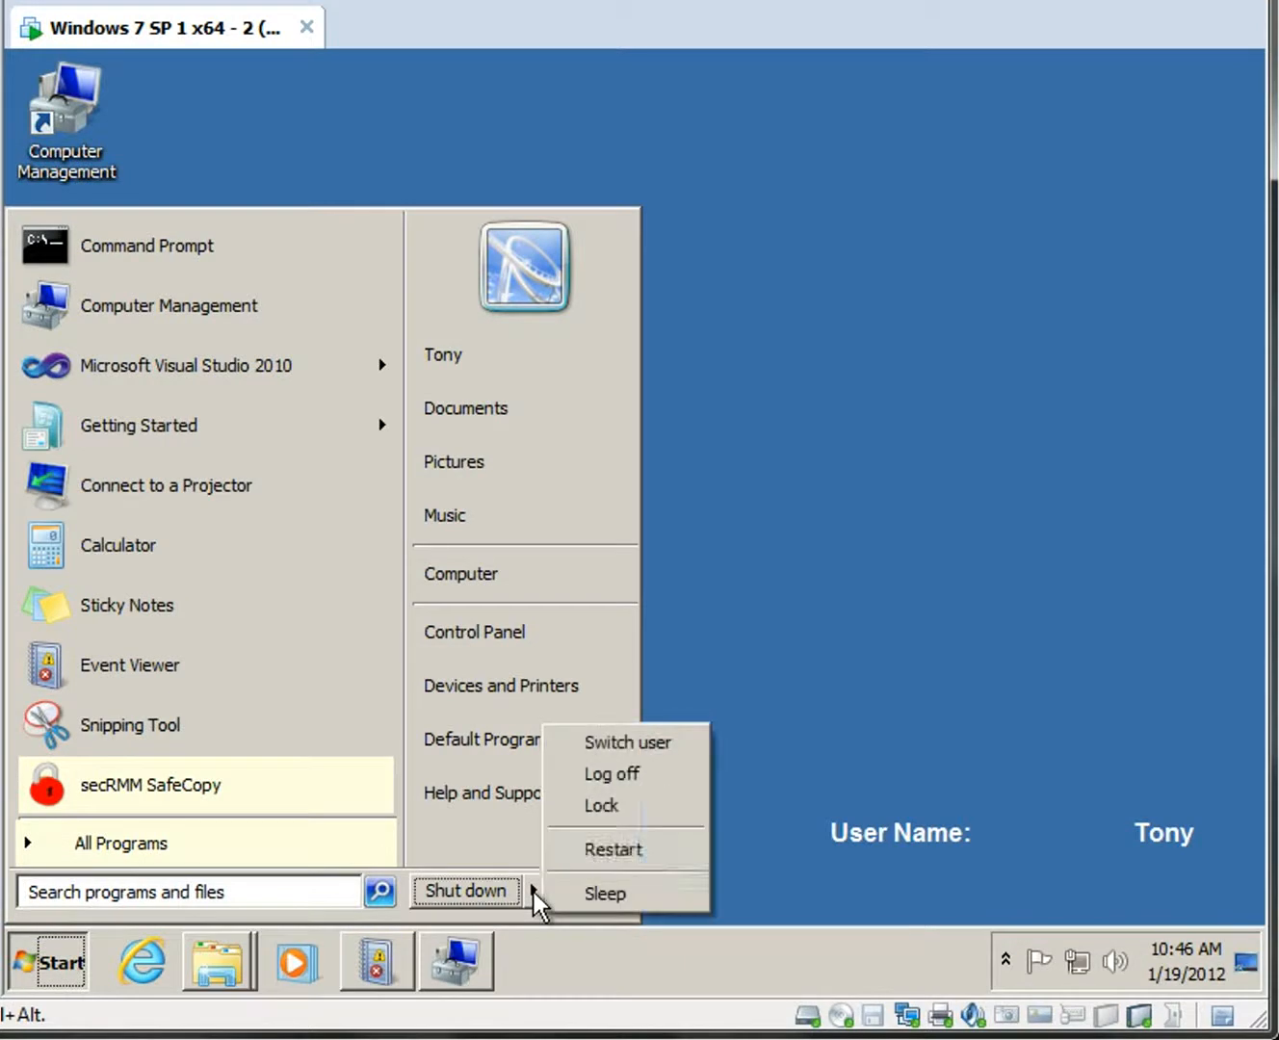
{"action": "left_click", "coordinate": [645, 743]}
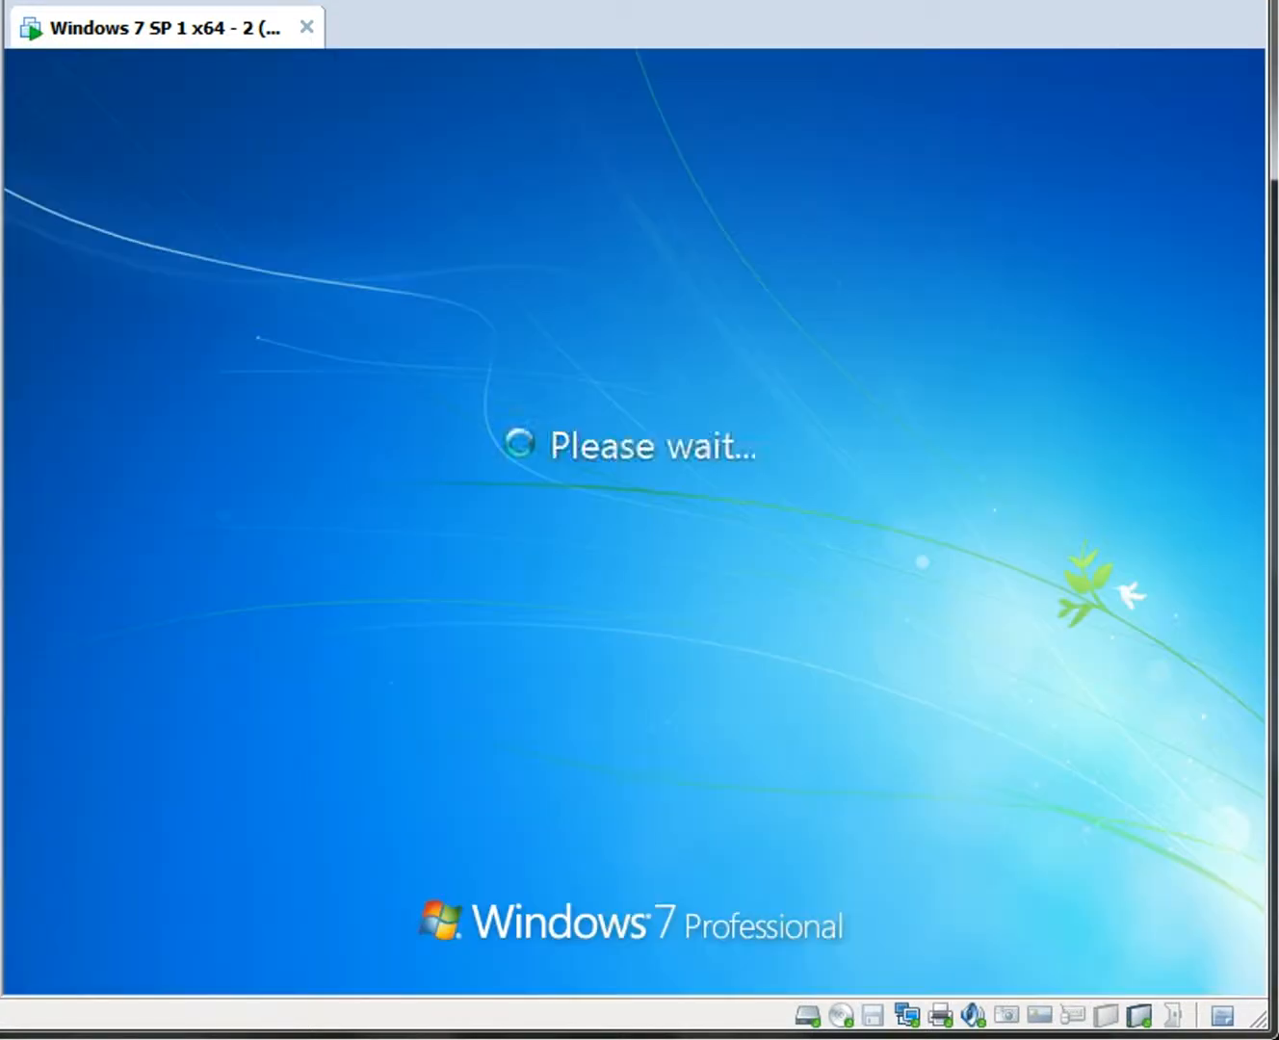
{"action": "left_click", "coordinate": [779, 651]}
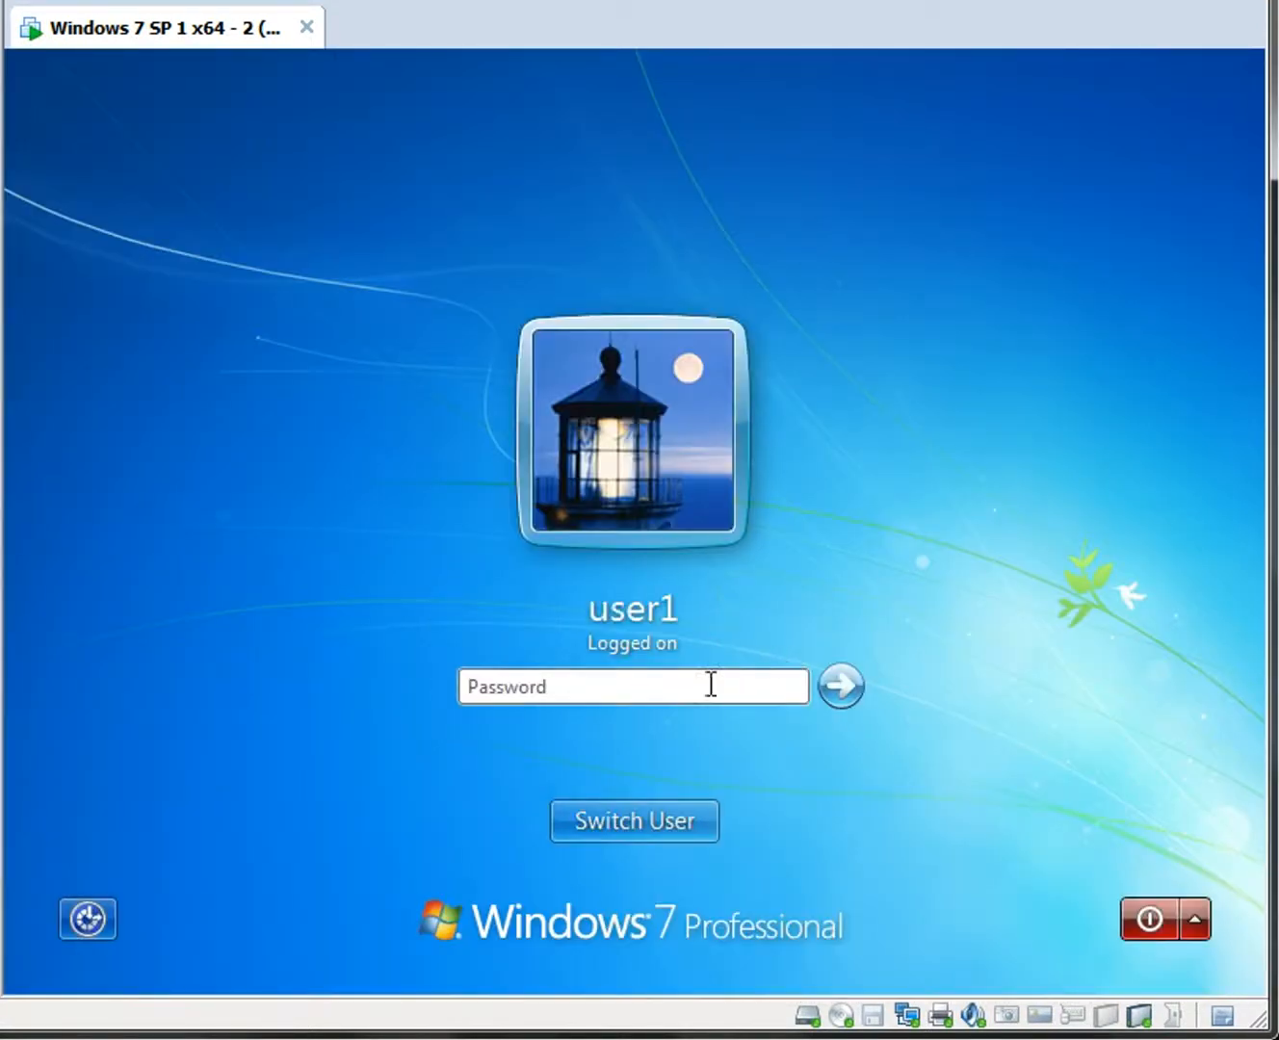
{"action": "type", "text": "password"}
{"action": "key", "text": "Return"}
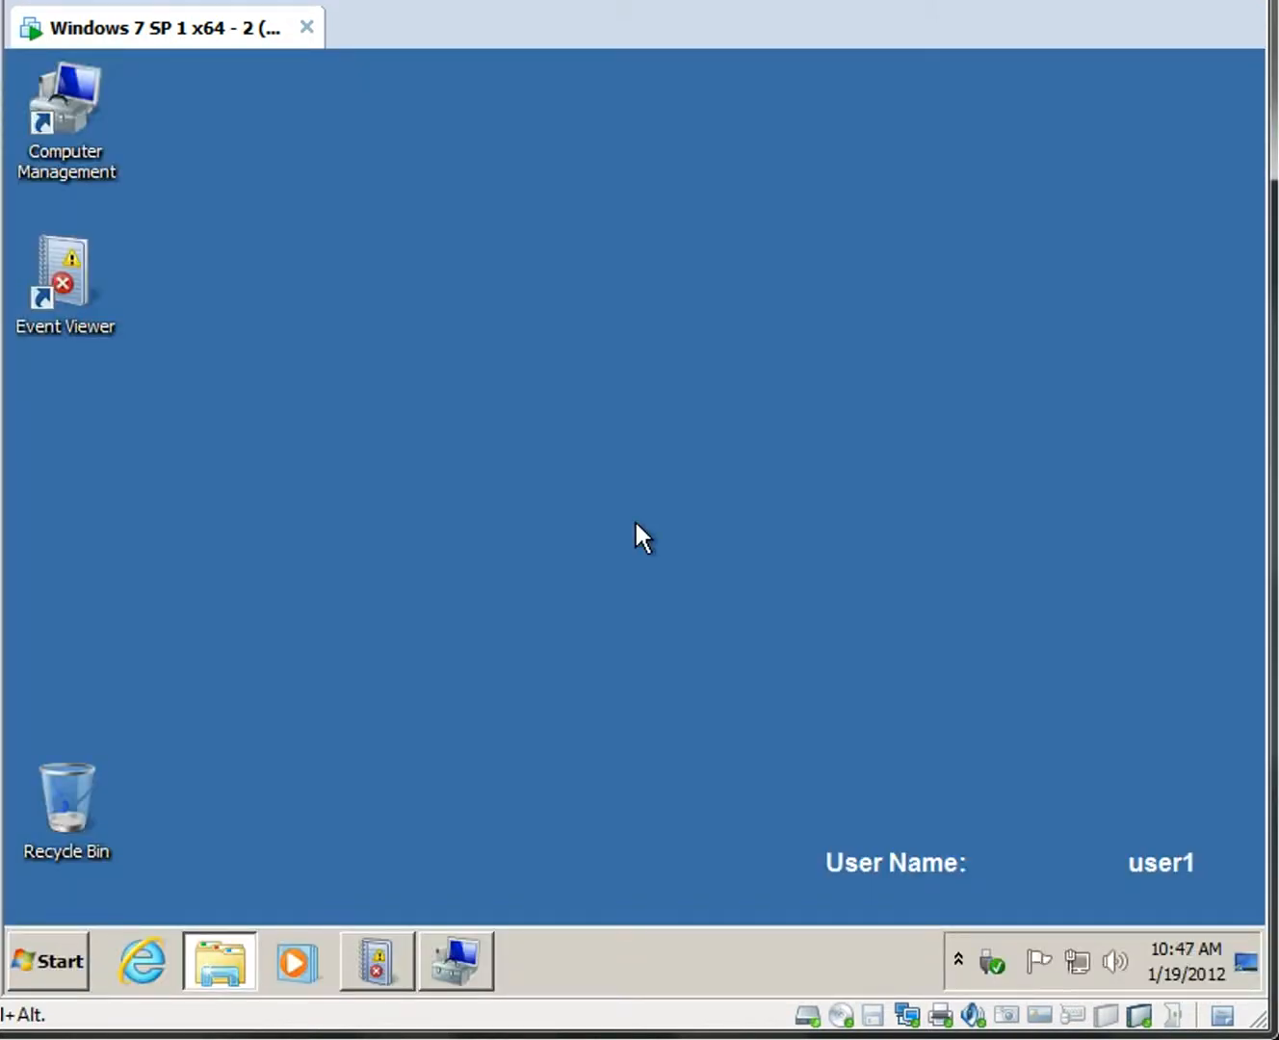
As user1, try the Security and secRMM logs in Event Viewer, get access denied, then close it.
{"action": "left_click", "coordinate": [467, 972]}
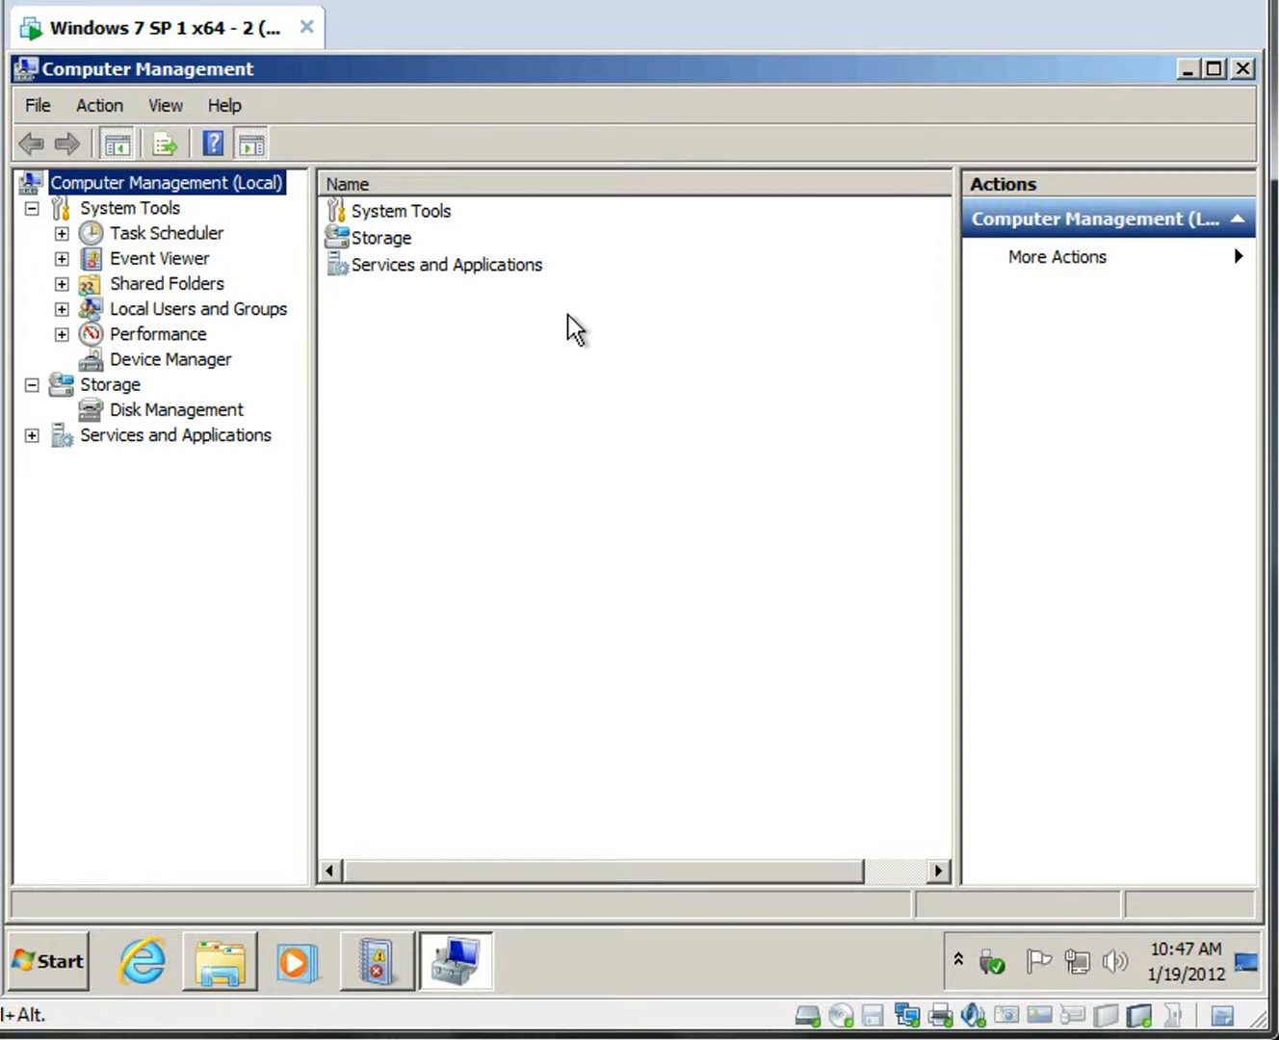
{"action": "left_click", "coordinate": [1242, 69]}
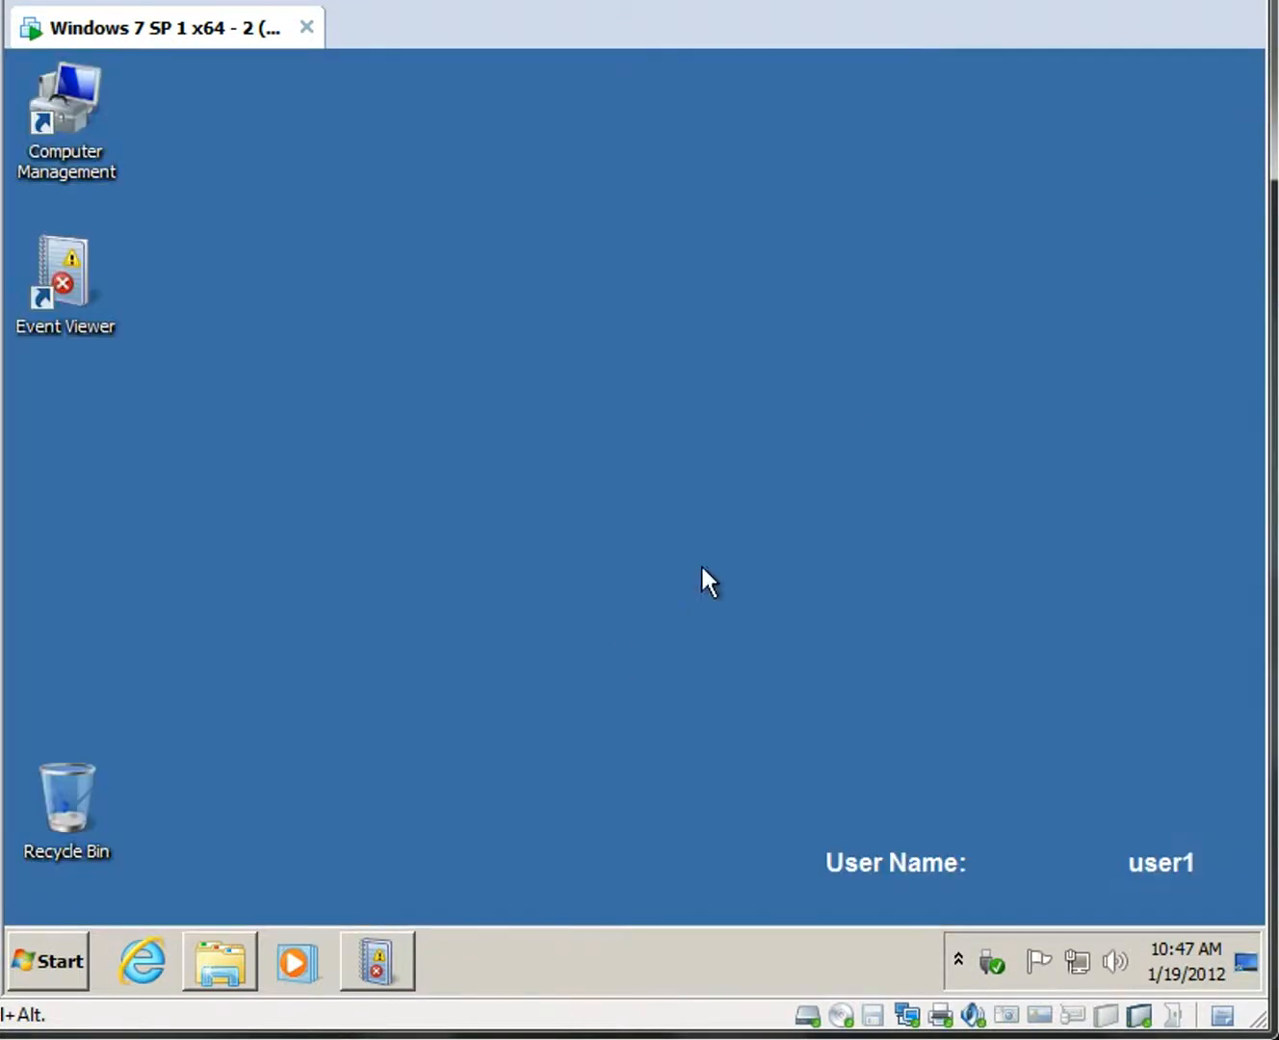
{"action": "left_click", "coordinate": [391, 959]}
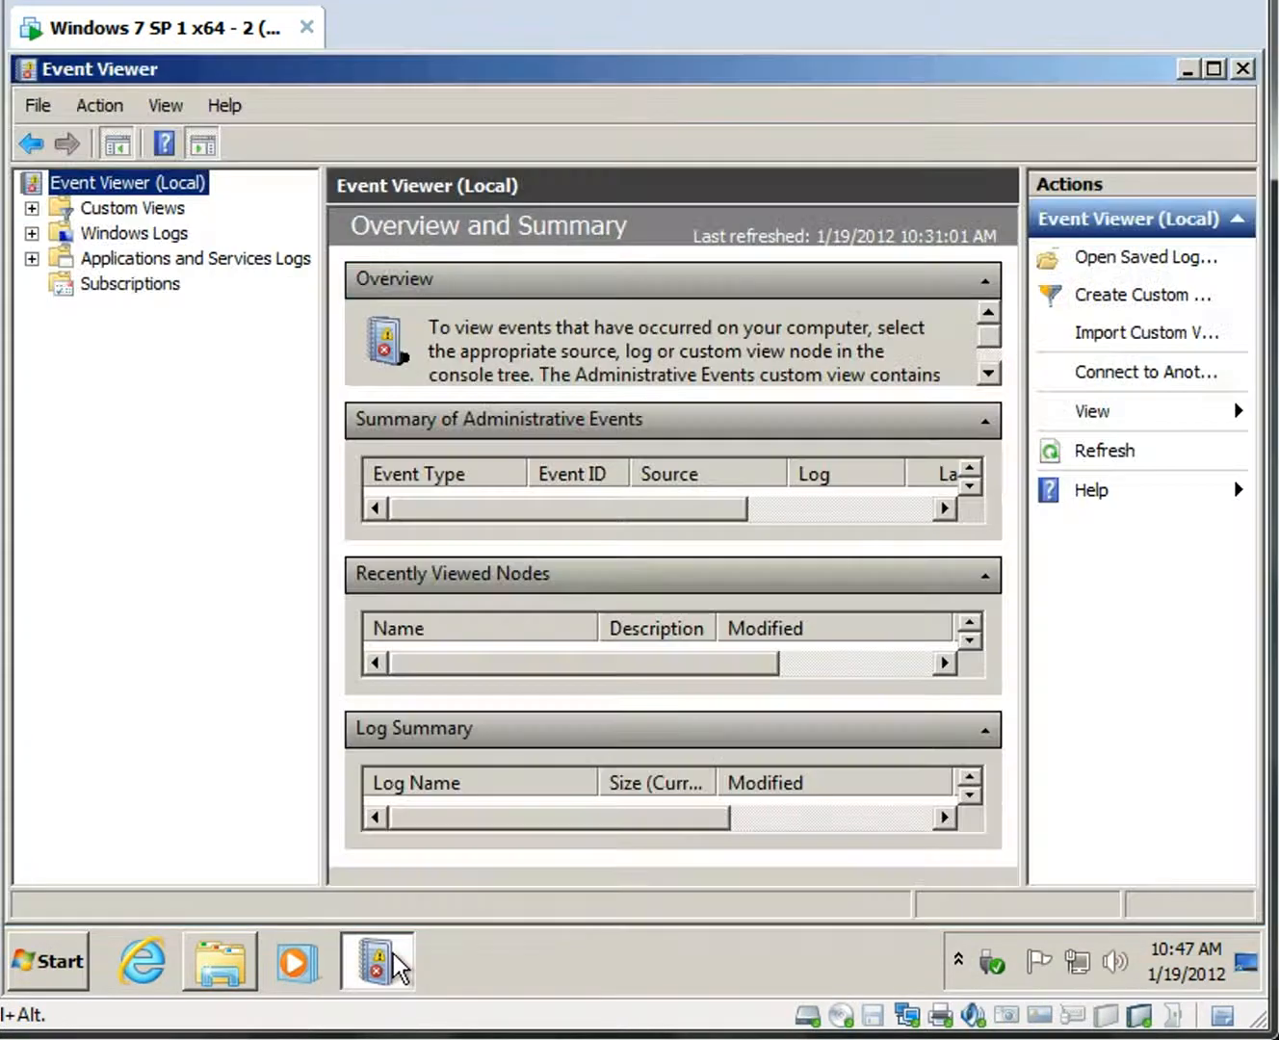
{"action": "left_click", "coordinate": [33, 233]}
{"action": "left_click", "coordinate": [141, 286]}
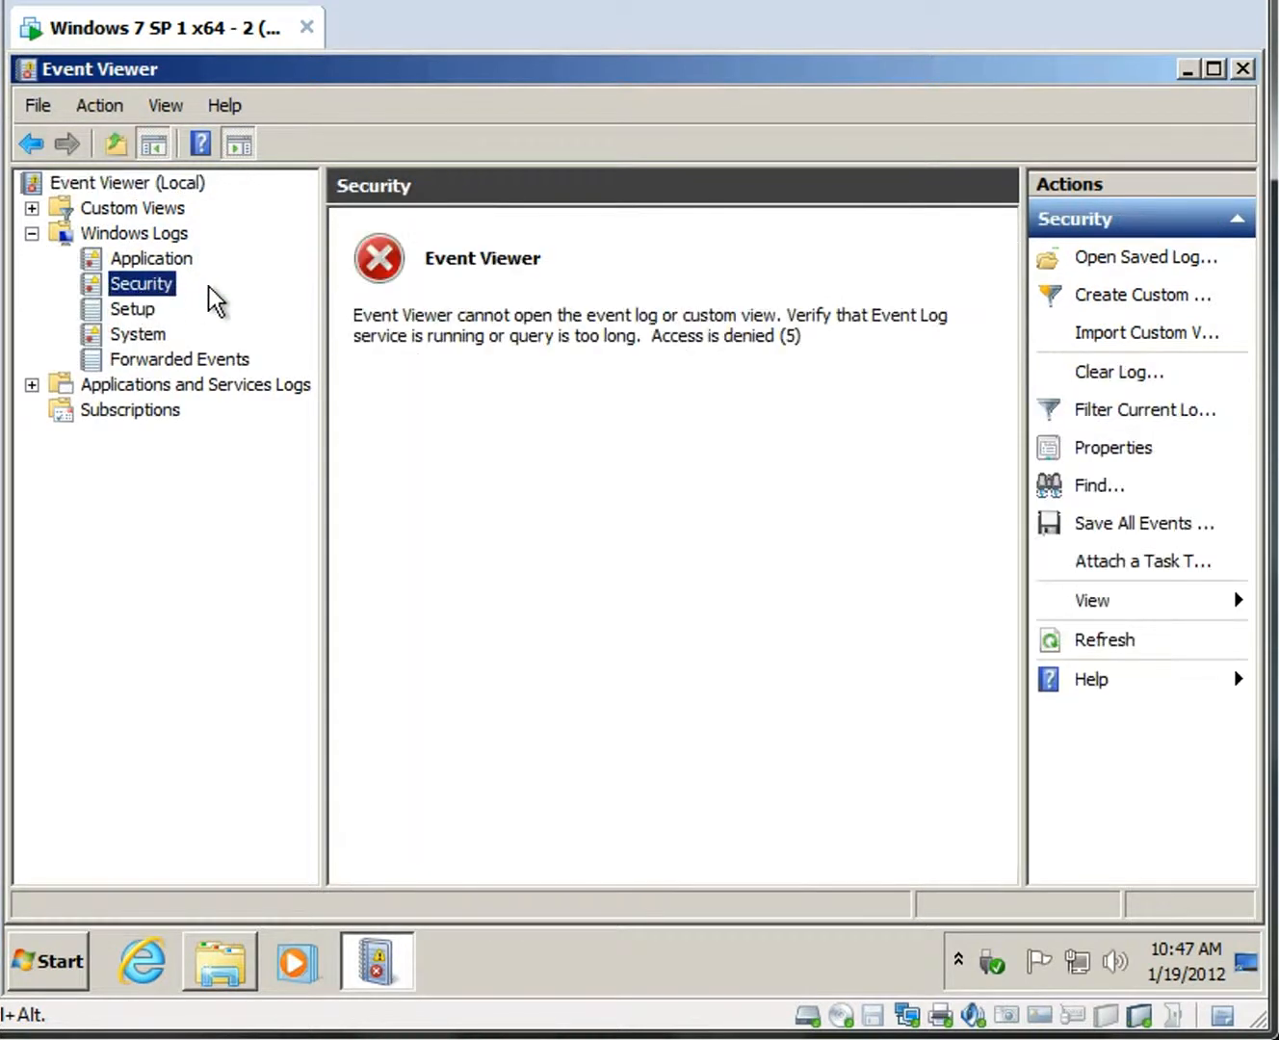
{"action": "left_click", "coordinate": [32, 384]}
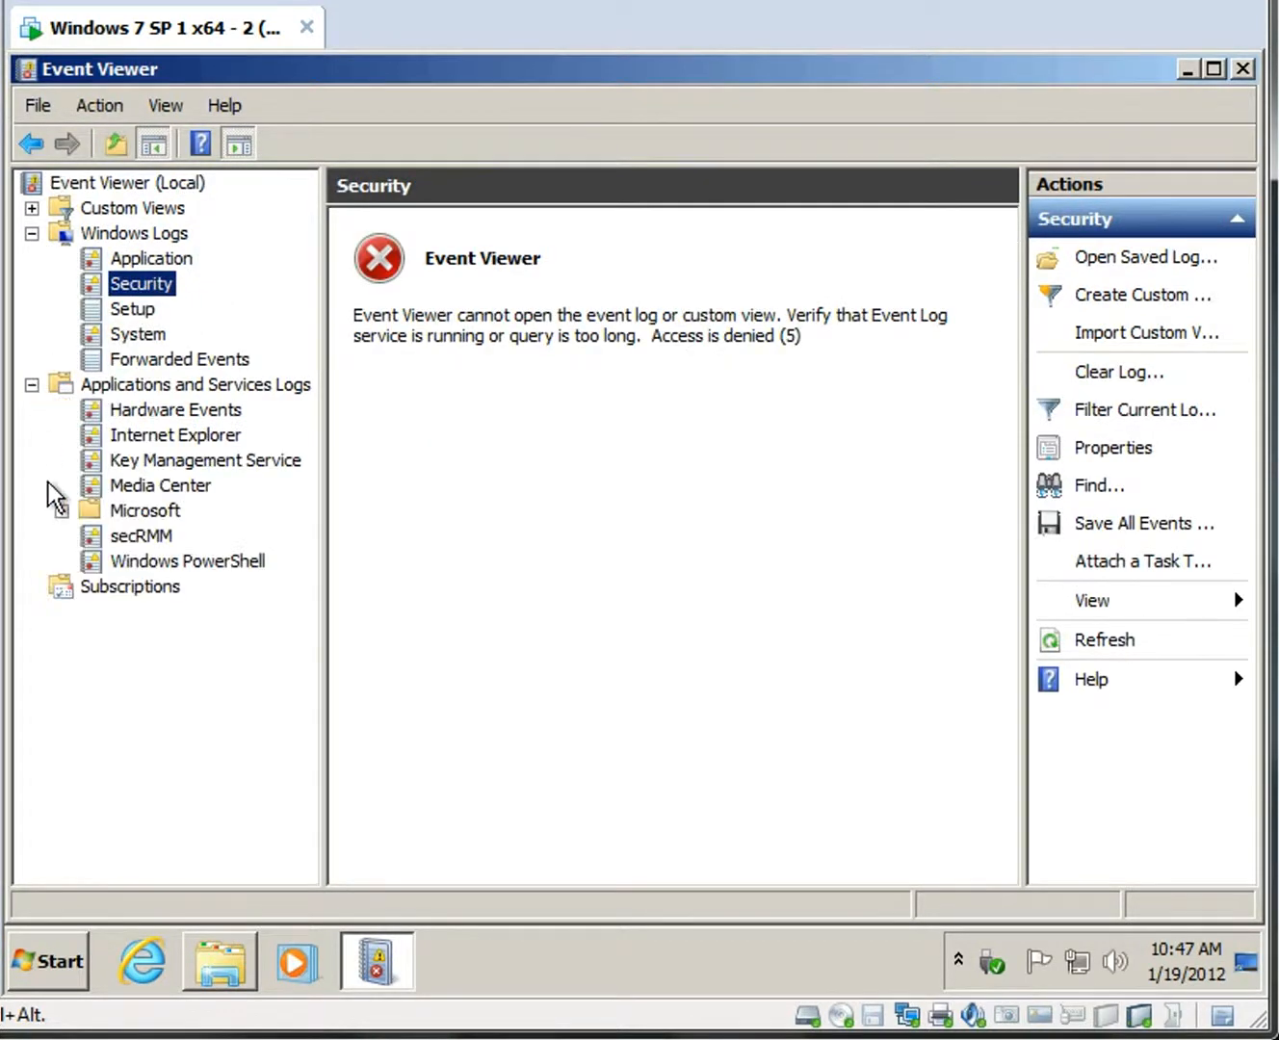
{"action": "left_click", "coordinate": [147, 538]}
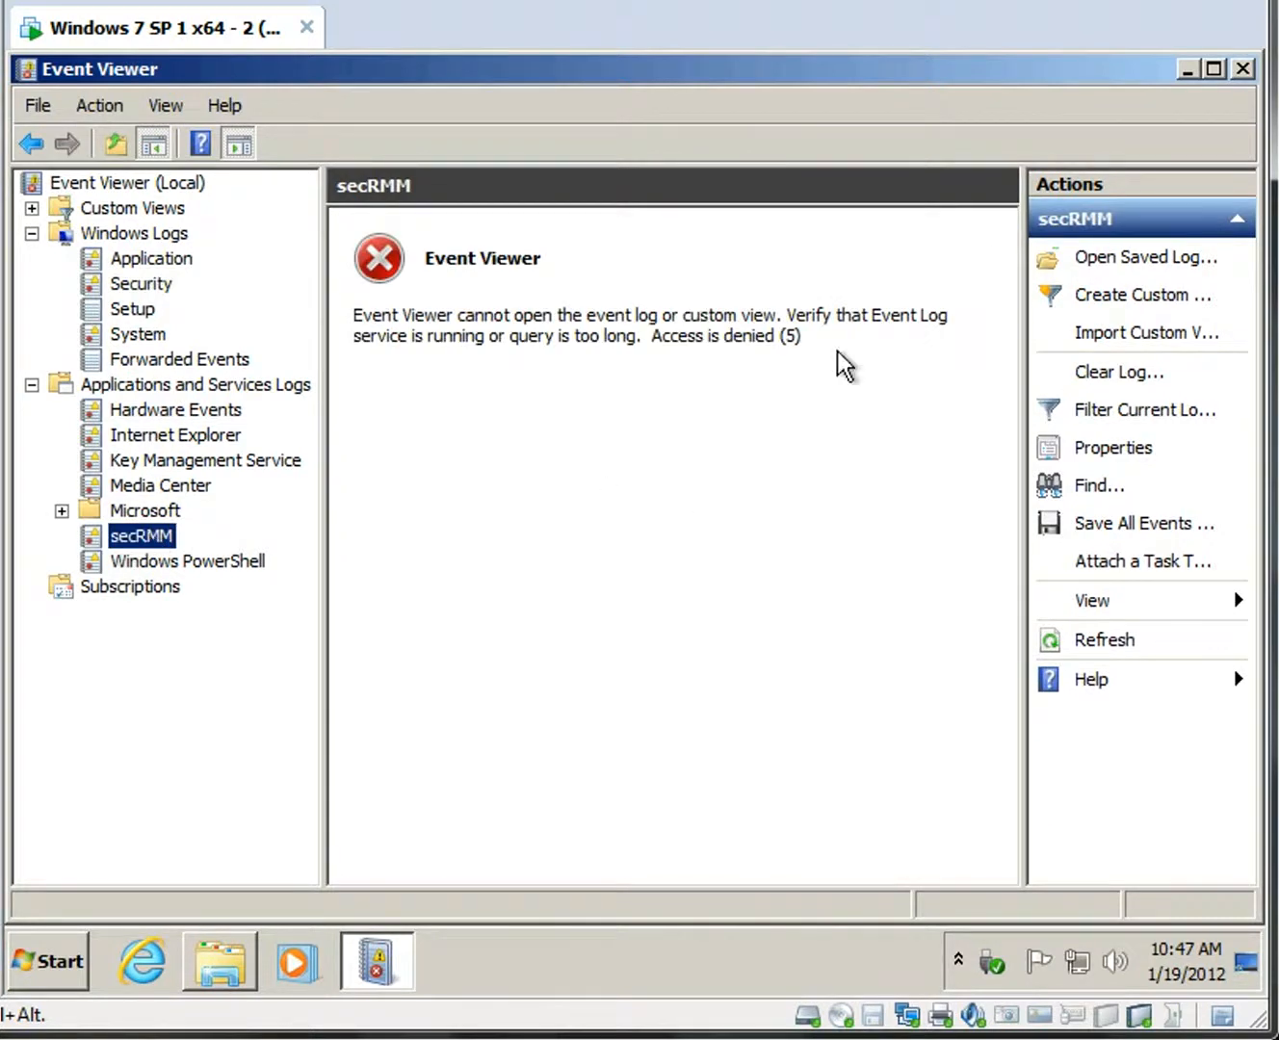
{"action": "left_click", "coordinate": [1243, 69]}
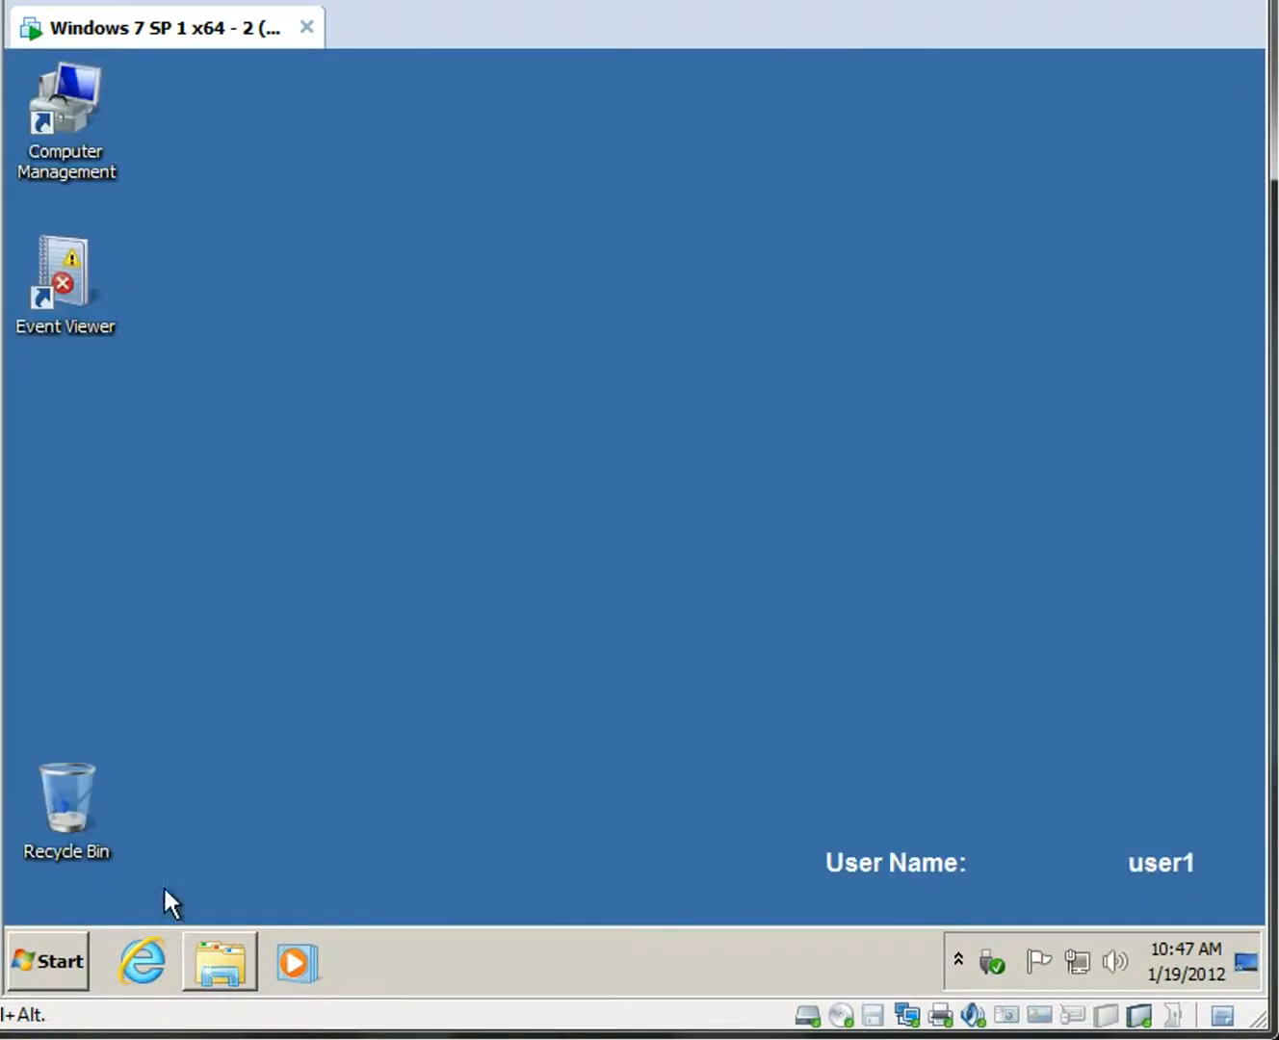
Launch Command Prompt via Start search 'cmd' and list the current directory with dir.
{"action": "left_click", "coordinate": [67, 946]}
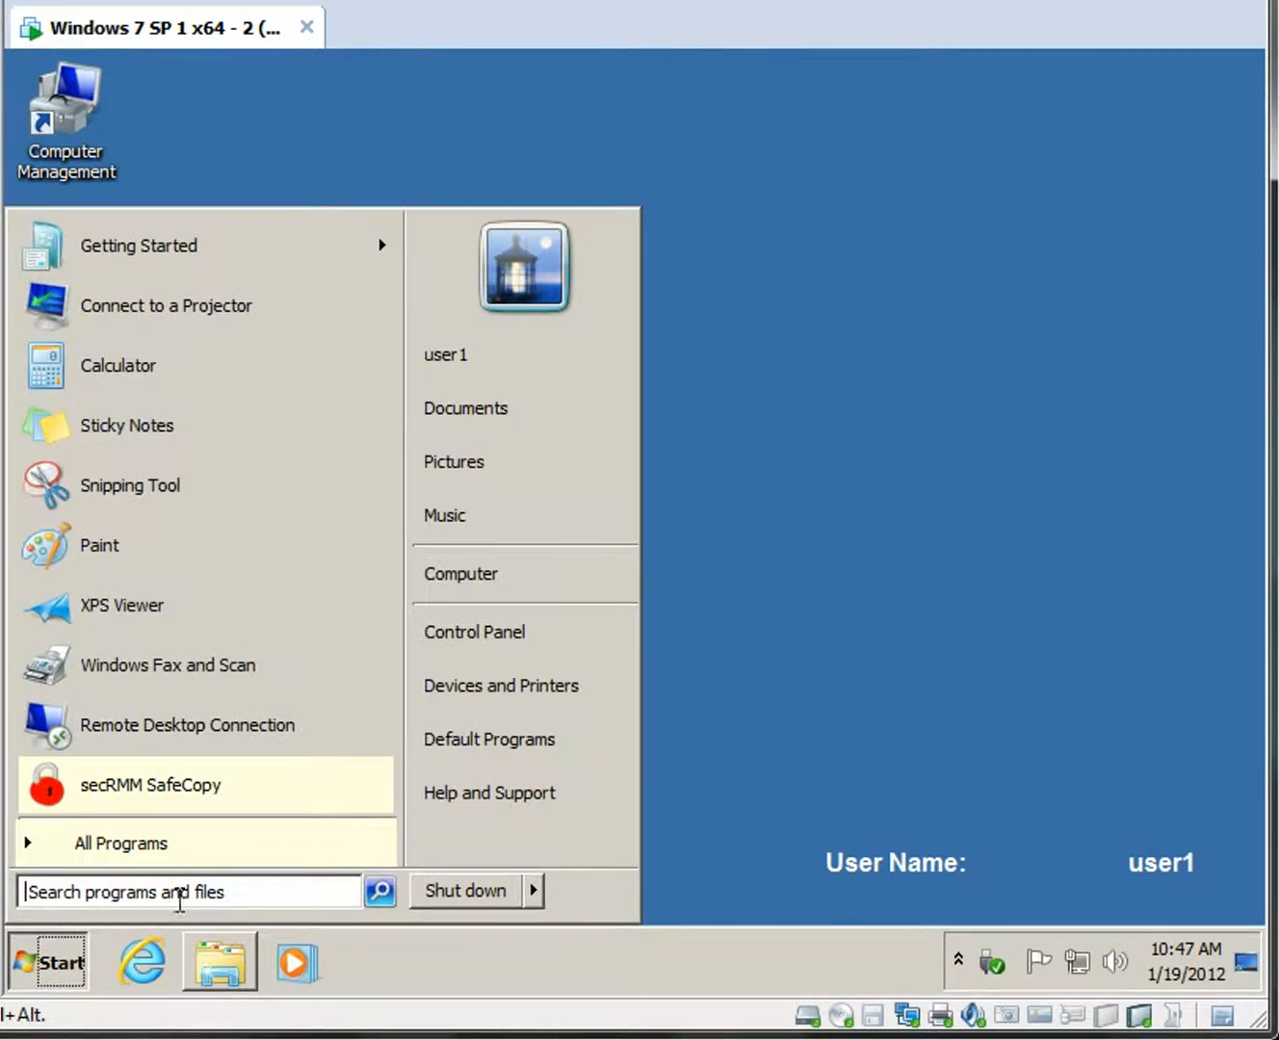
{"action": "left_click", "coordinate": [183, 891]}
{"action": "type", "text": "cmd"}
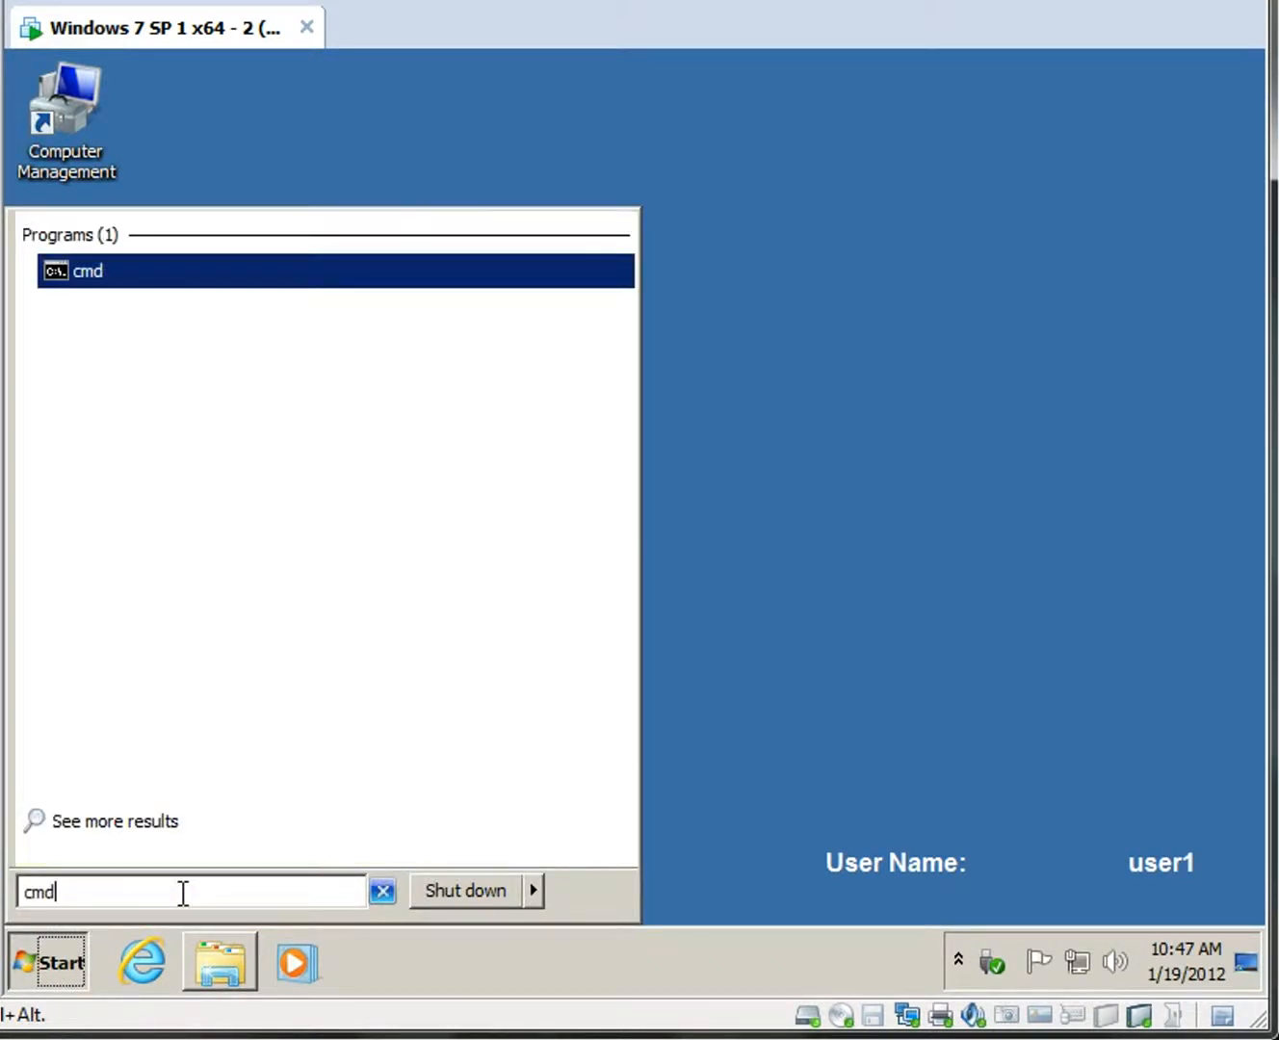
{"action": "key", "text": "Return"}
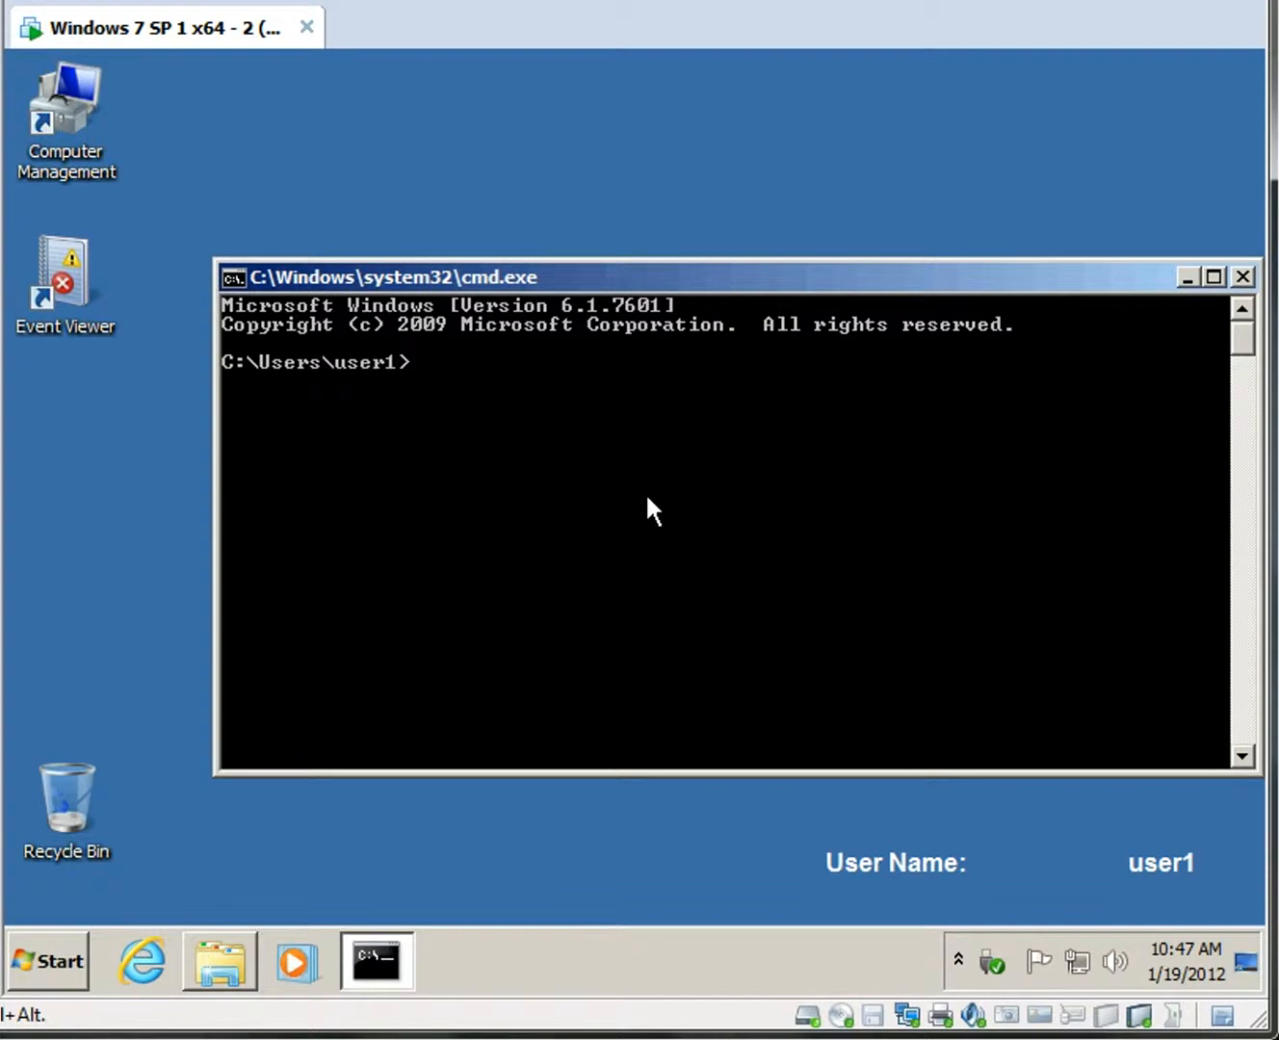
{"action": "type", "text": "dir"}
{"action": "key", "text": "Return"}
Change to C:\CorporateFinancials and list it, showing Customer List Y2011.xlsx at 8,441 bytes.
{"action": "type", "text": "cd \\cor"}
{"action": "key", "text": "Tab"}
{"action": "key", "text": "Return"}
{"action": "type", "text": "dir"}
{"action": "key", "text": "Return"}
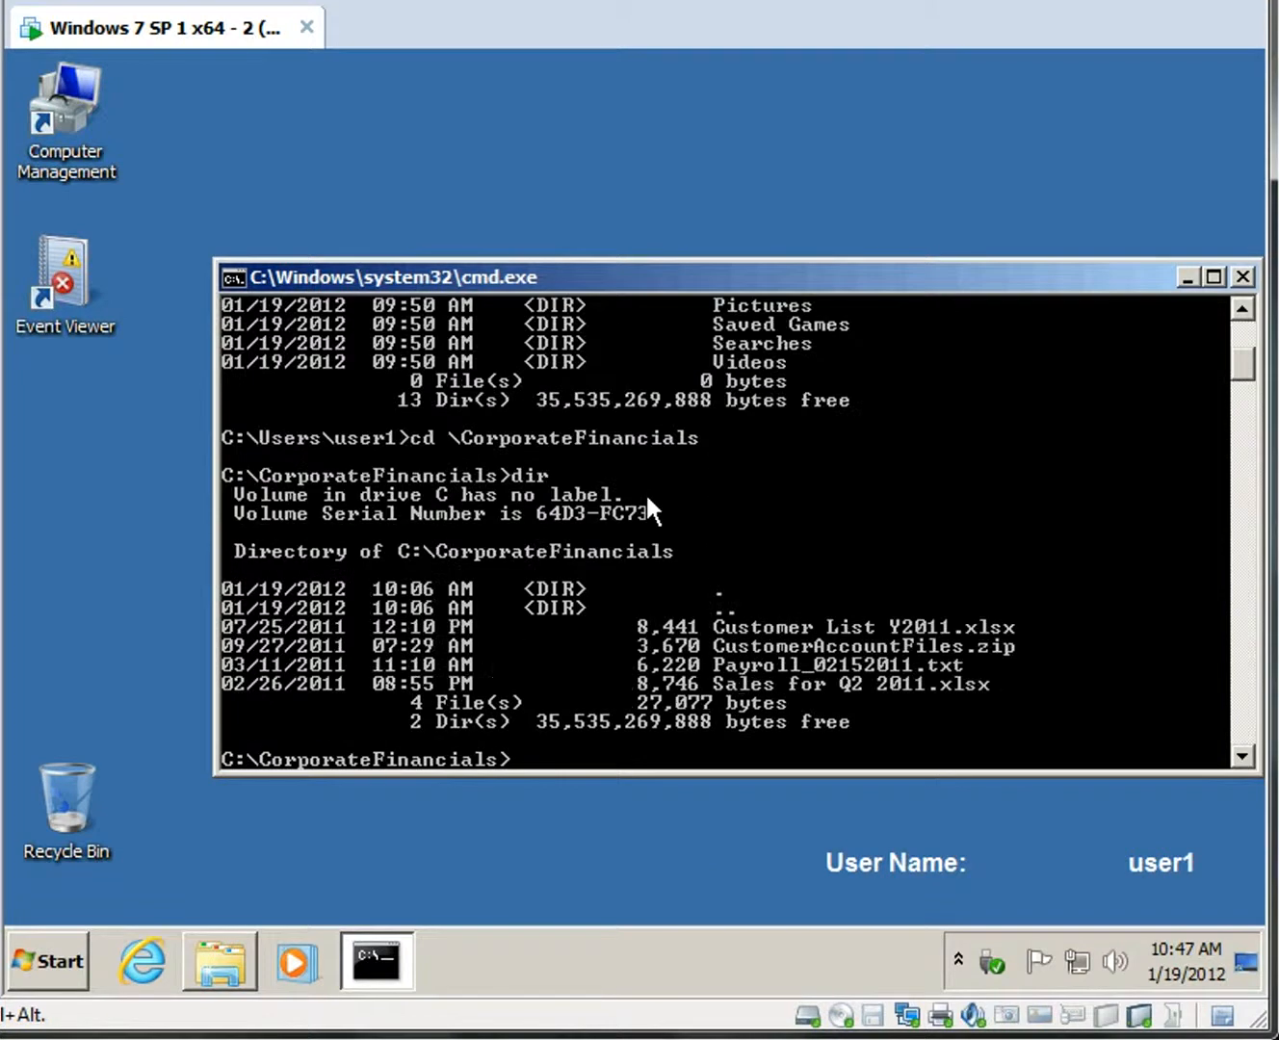
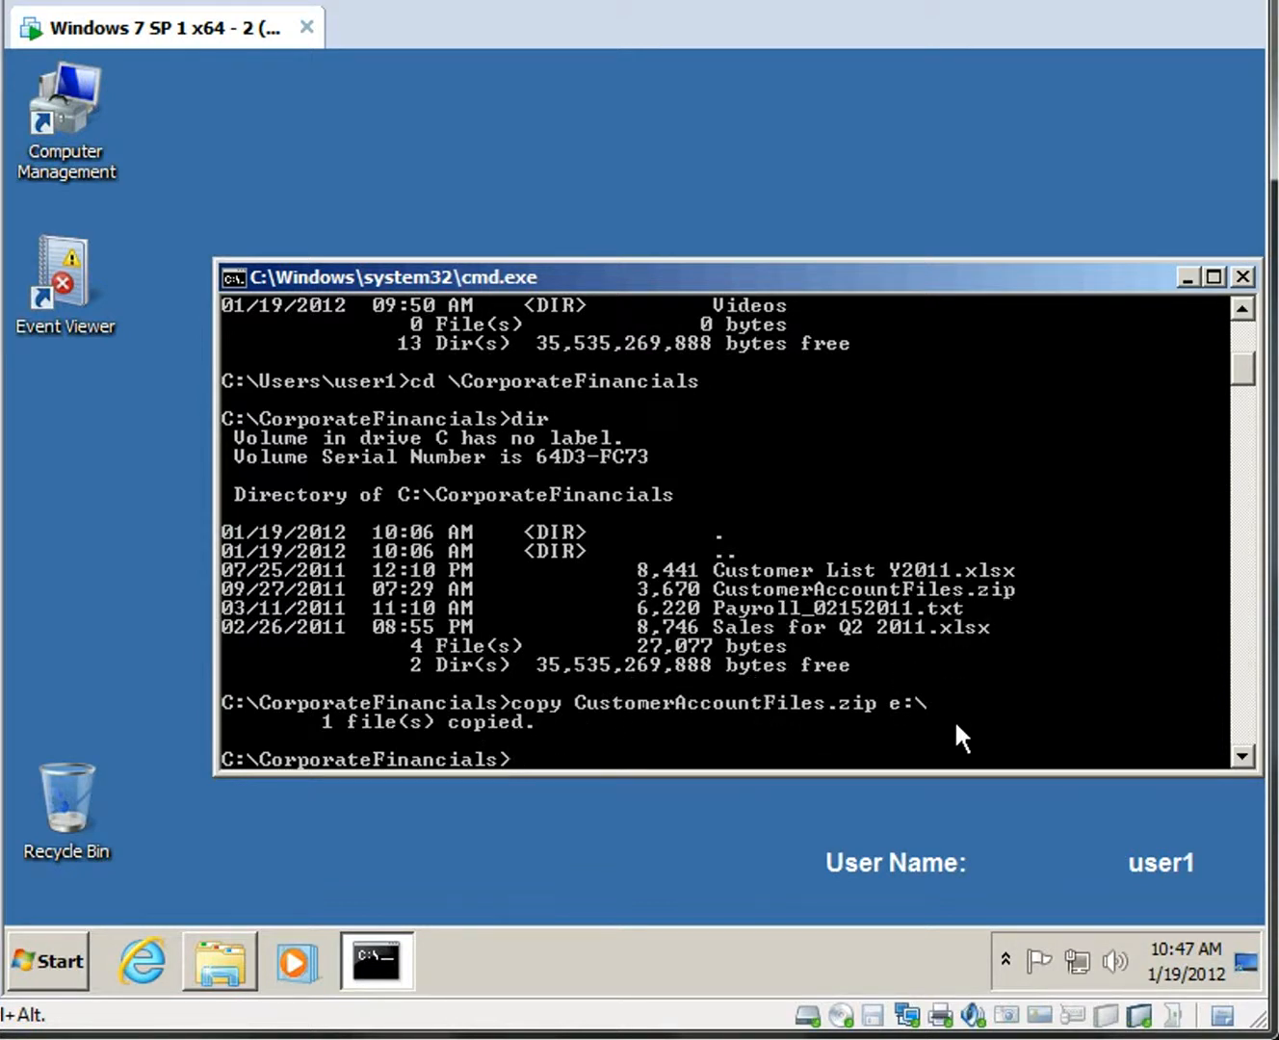
From the Start menu, bring up the Shut down power and session submenu.
{"action": "left_click", "coordinate": [45, 962]}
{"action": "left_click", "coordinate": [534, 892]}
Switch user, sign in to the other account with its password, and refresh the secRMM log in Event Viewer.
{"action": "left_click", "coordinate": [651, 739]}
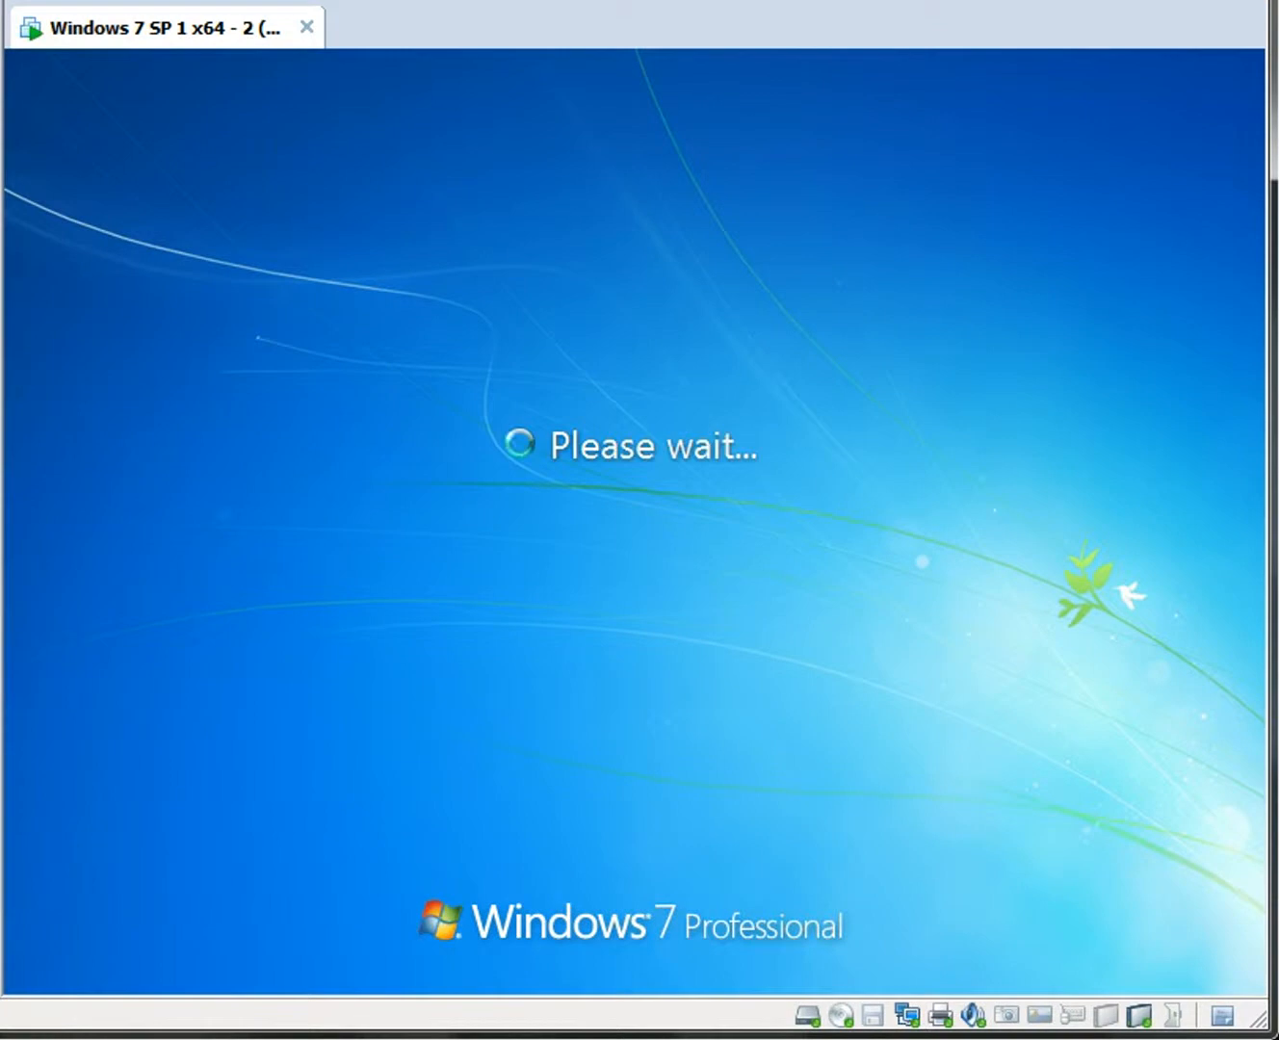
{"action": "left_click", "coordinate": [509, 664]}
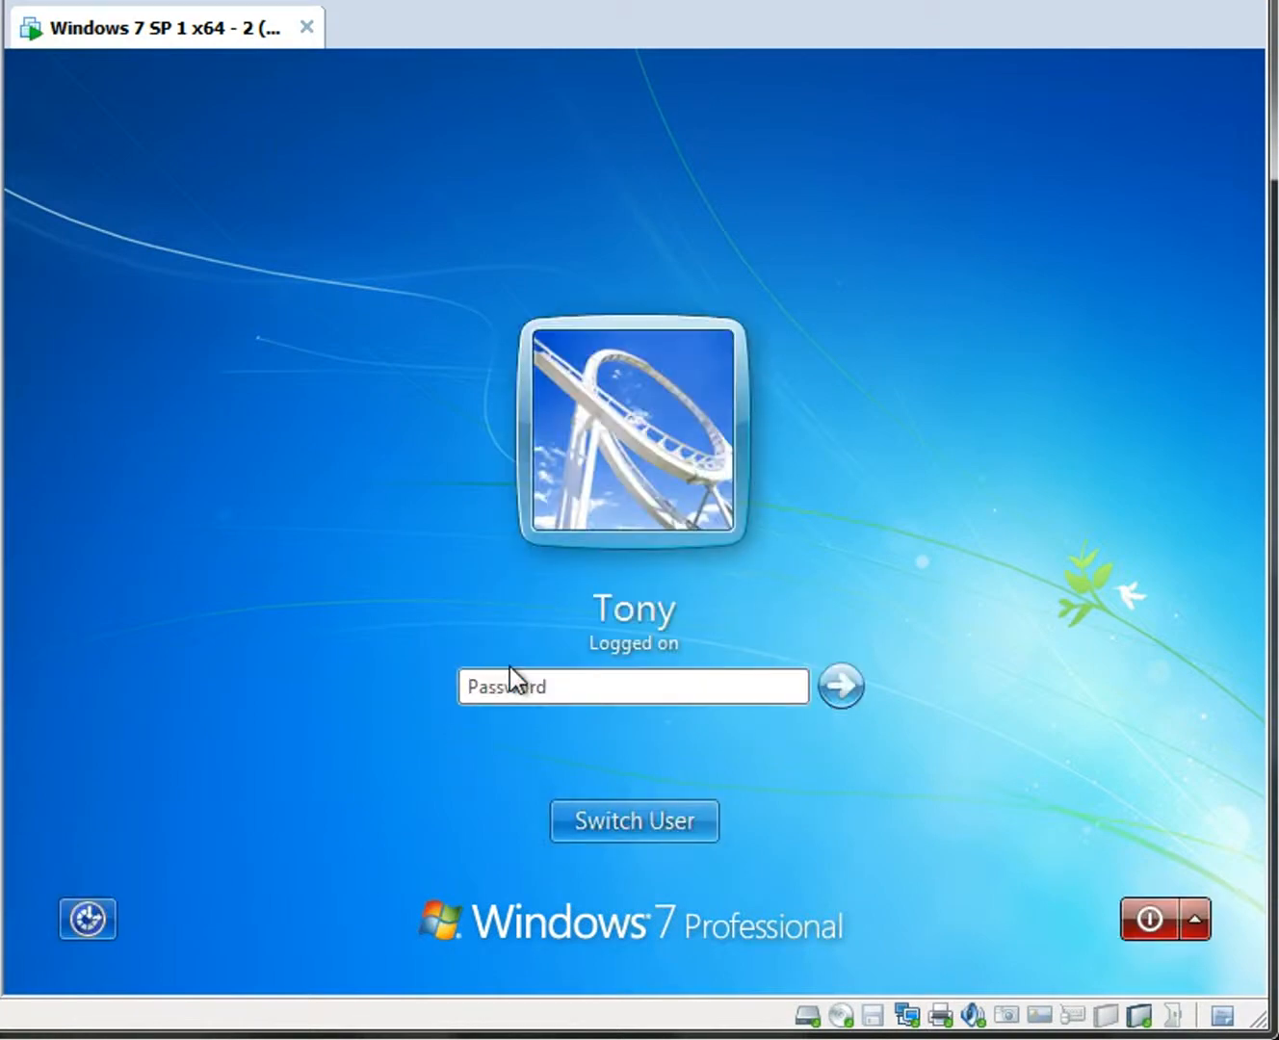
{"action": "type", "text": "••••••••"}
{"action": "key", "text": "Return"}
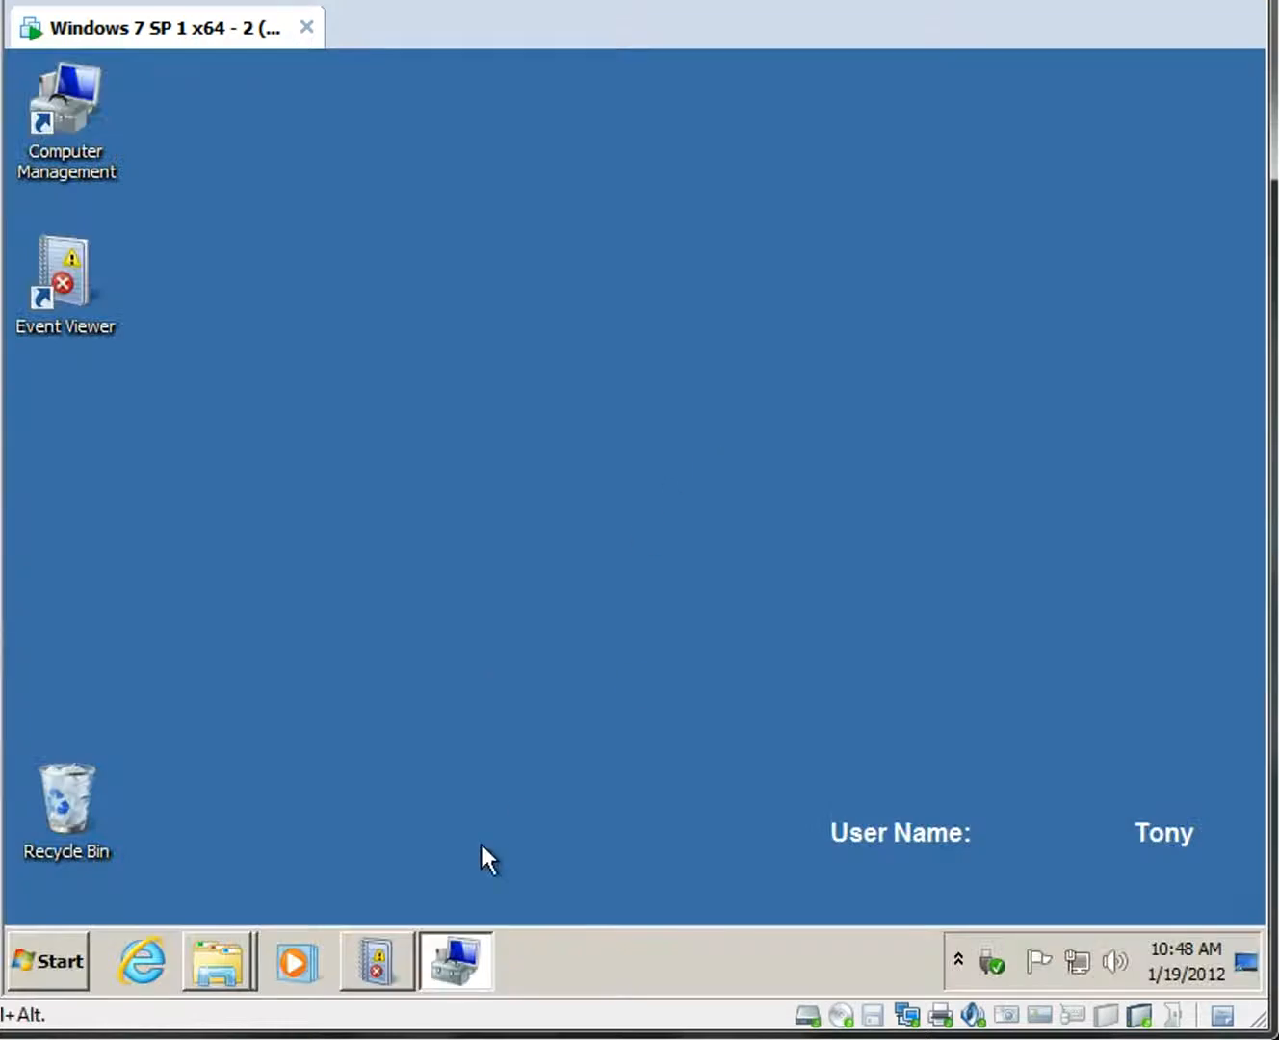
{"action": "left_click", "coordinate": [395, 958]}
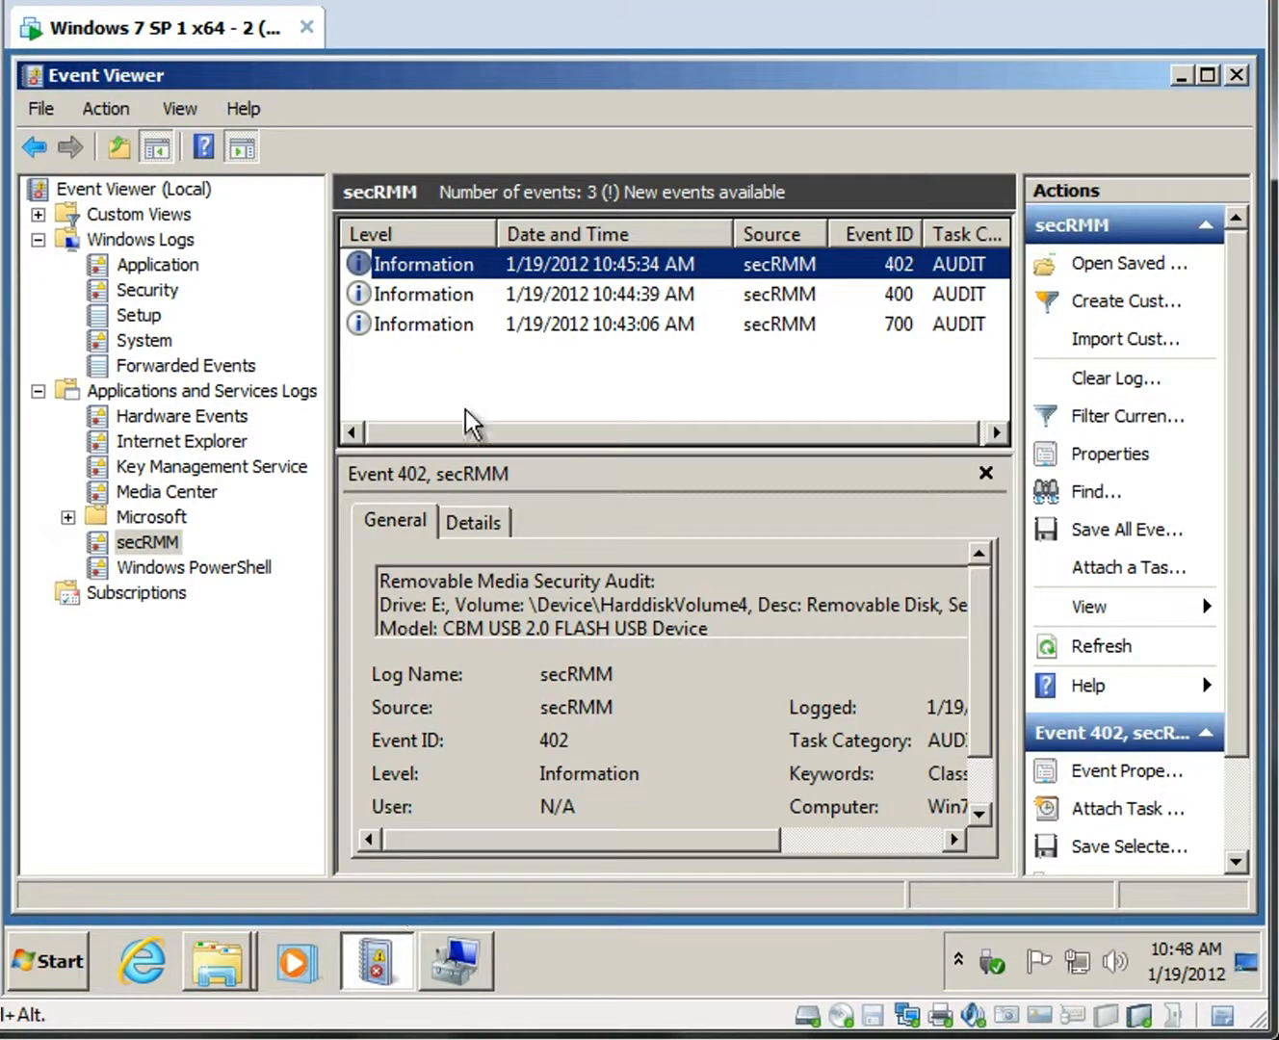
{"action": "key", "text": "F5"}
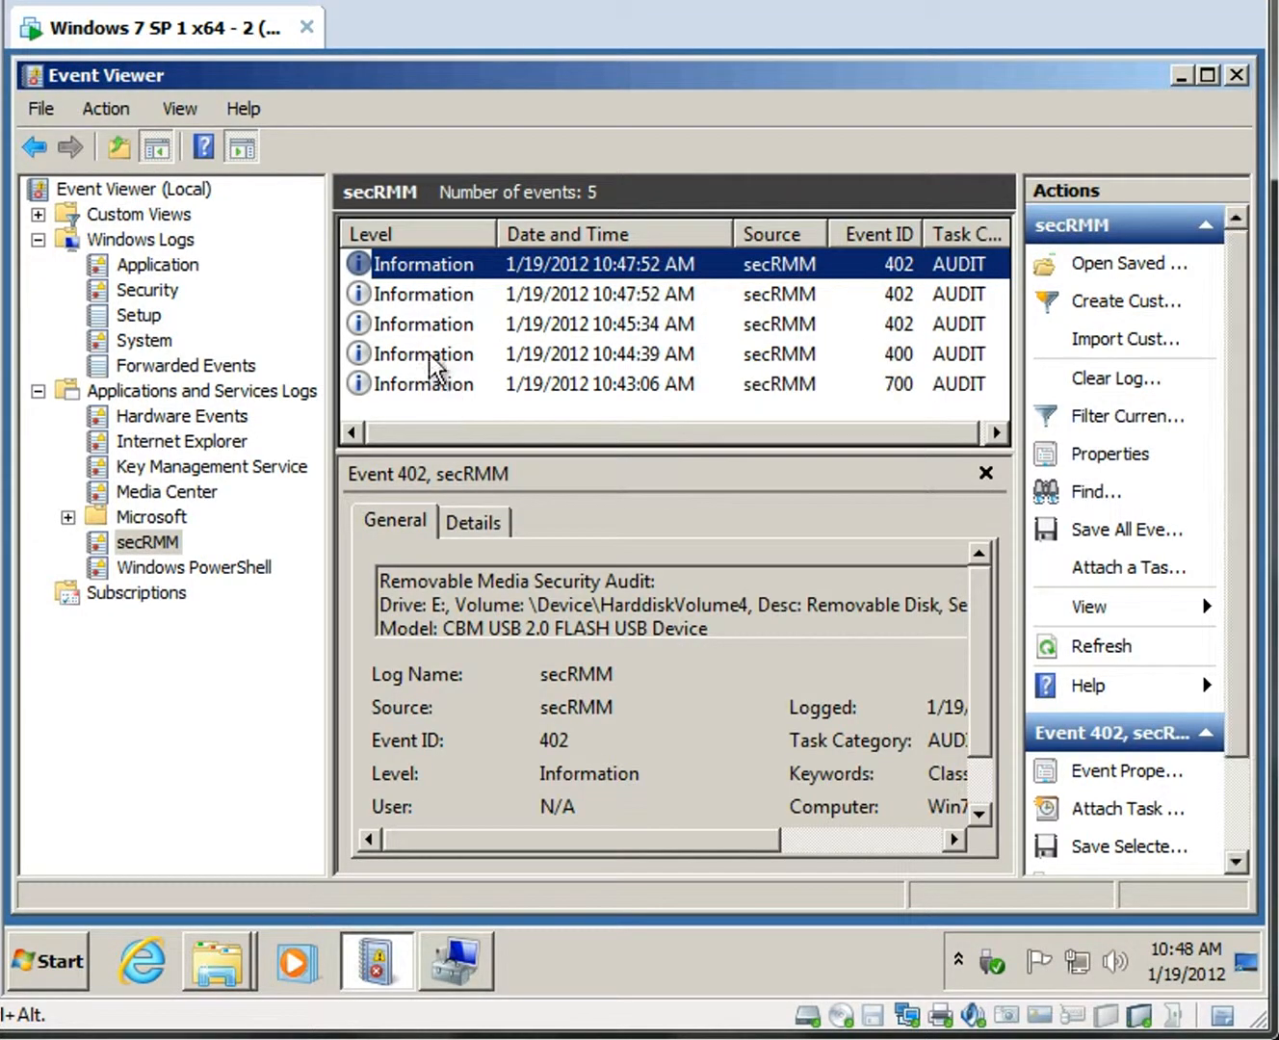
Open the newest event 402's properties, enlarge the dialog, and highlight the user1 account line.
{"action": "double_click", "coordinate": [399, 266]}
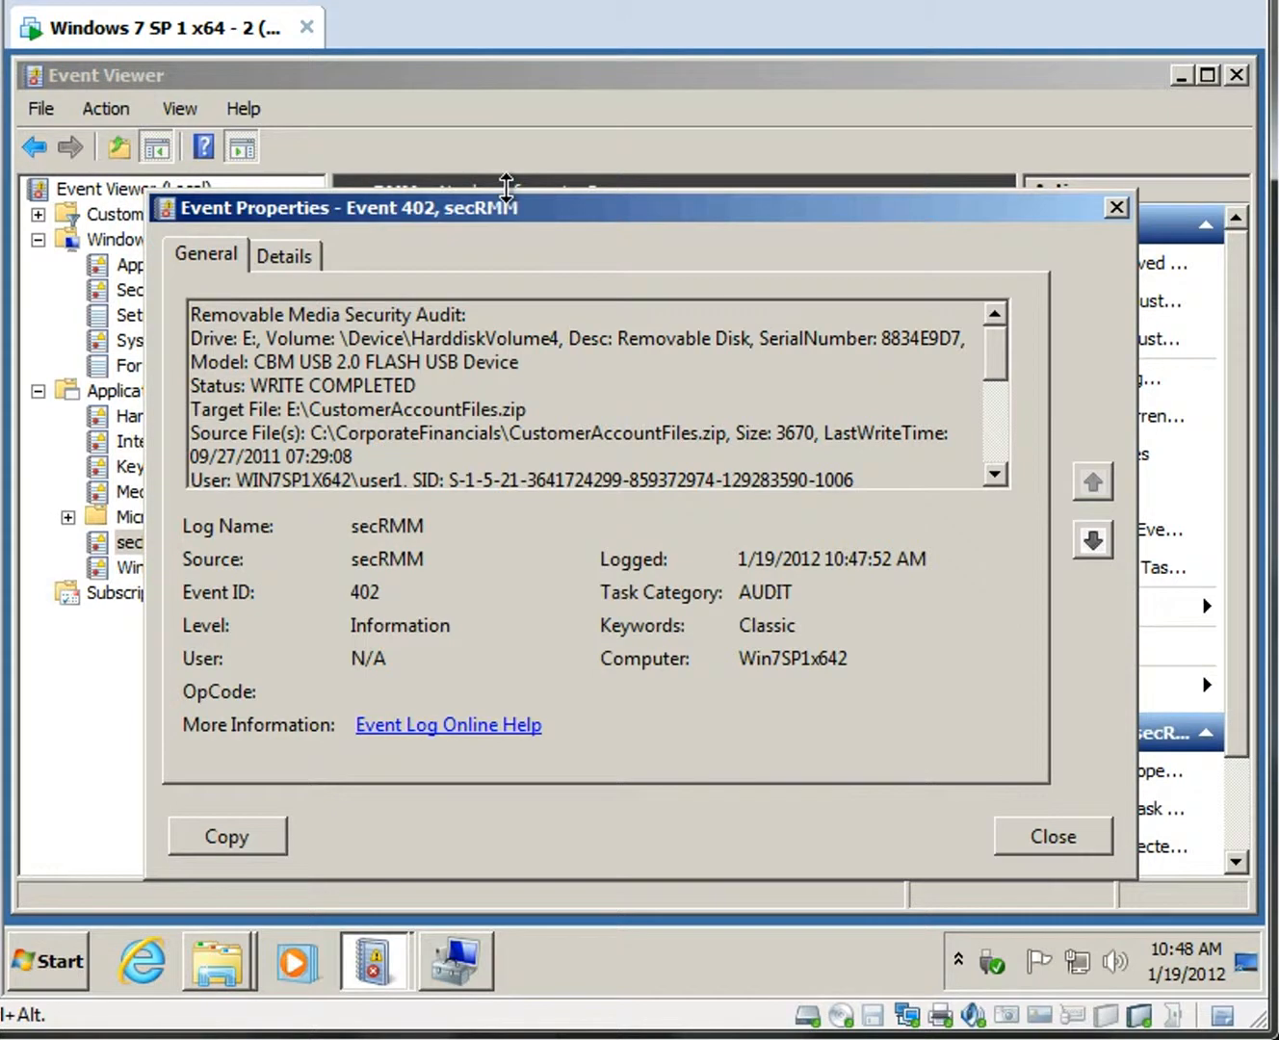
{"action": "left_click_drag", "start_coordinate": [506, 186], "coordinate": [514, 48]}
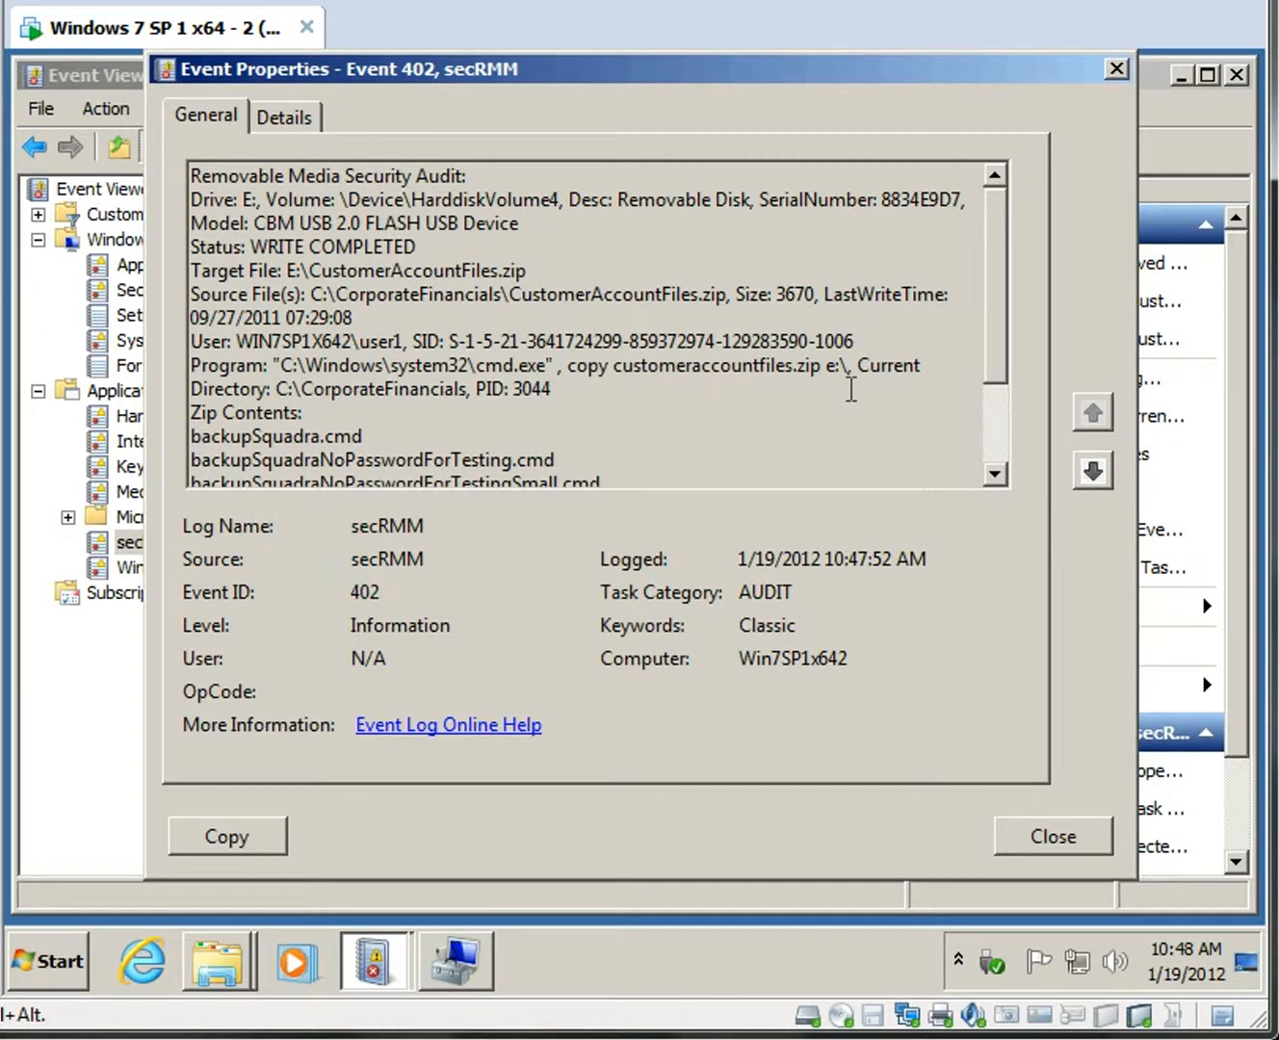
{"action": "left_click_drag", "start_coordinate": [237, 342], "coordinate": [400, 343]}
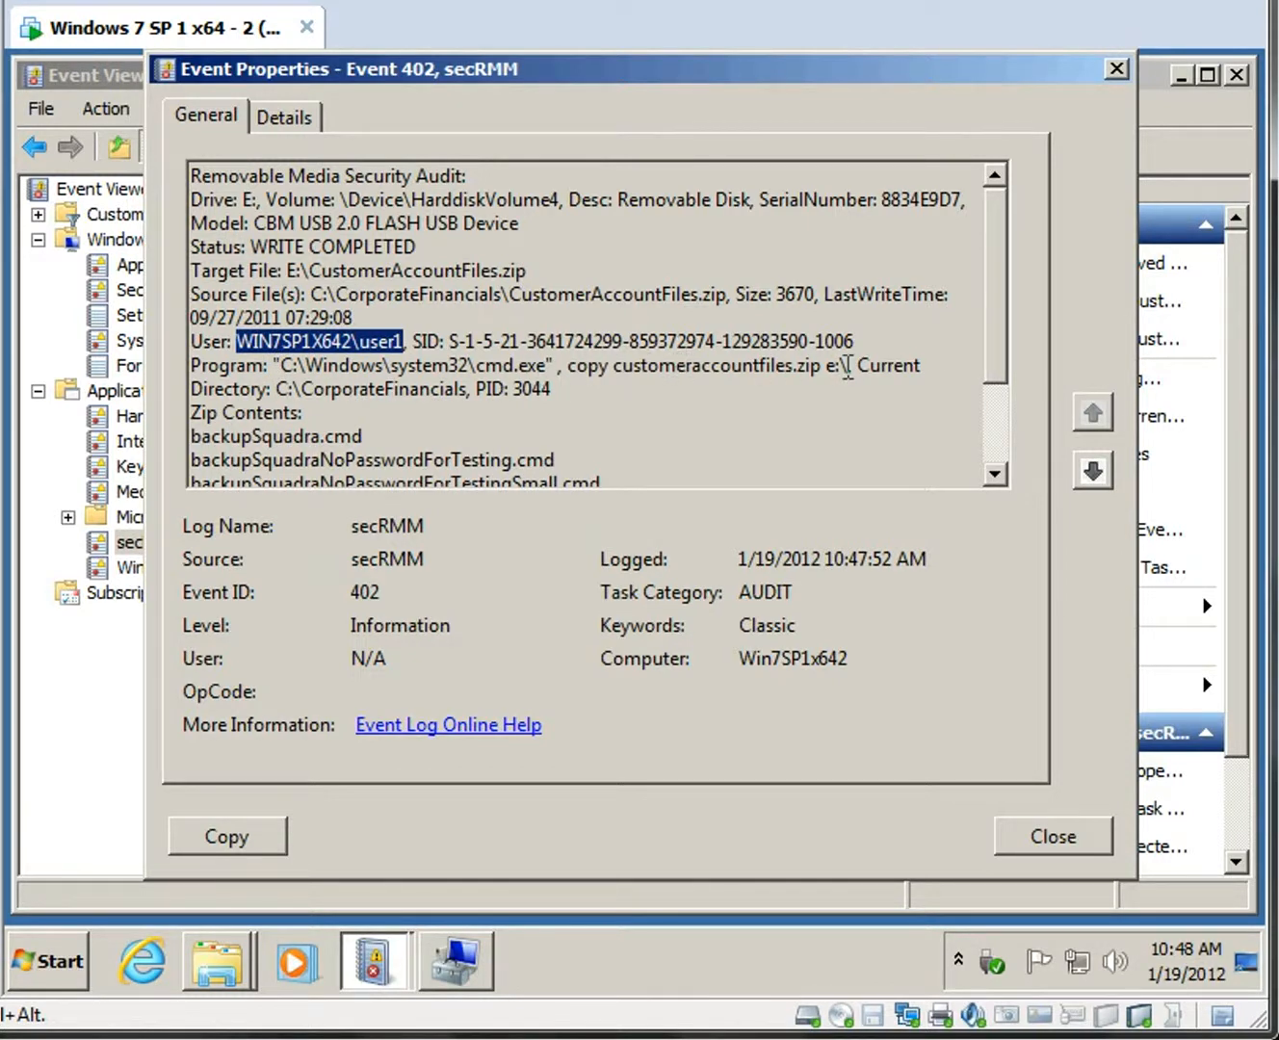
{"action": "left_click_drag", "start_coordinate": [992, 341], "coordinate": [997, 291]}
Highlight the cmd.exe program and copy command, then close the properties and minimize Event Viewer.
{"action": "double_click", "coordinate": [313, 366]}
{"action": "left_click_drag", "start_coordinate": [355, 366], "coordinate": [569, 366]}
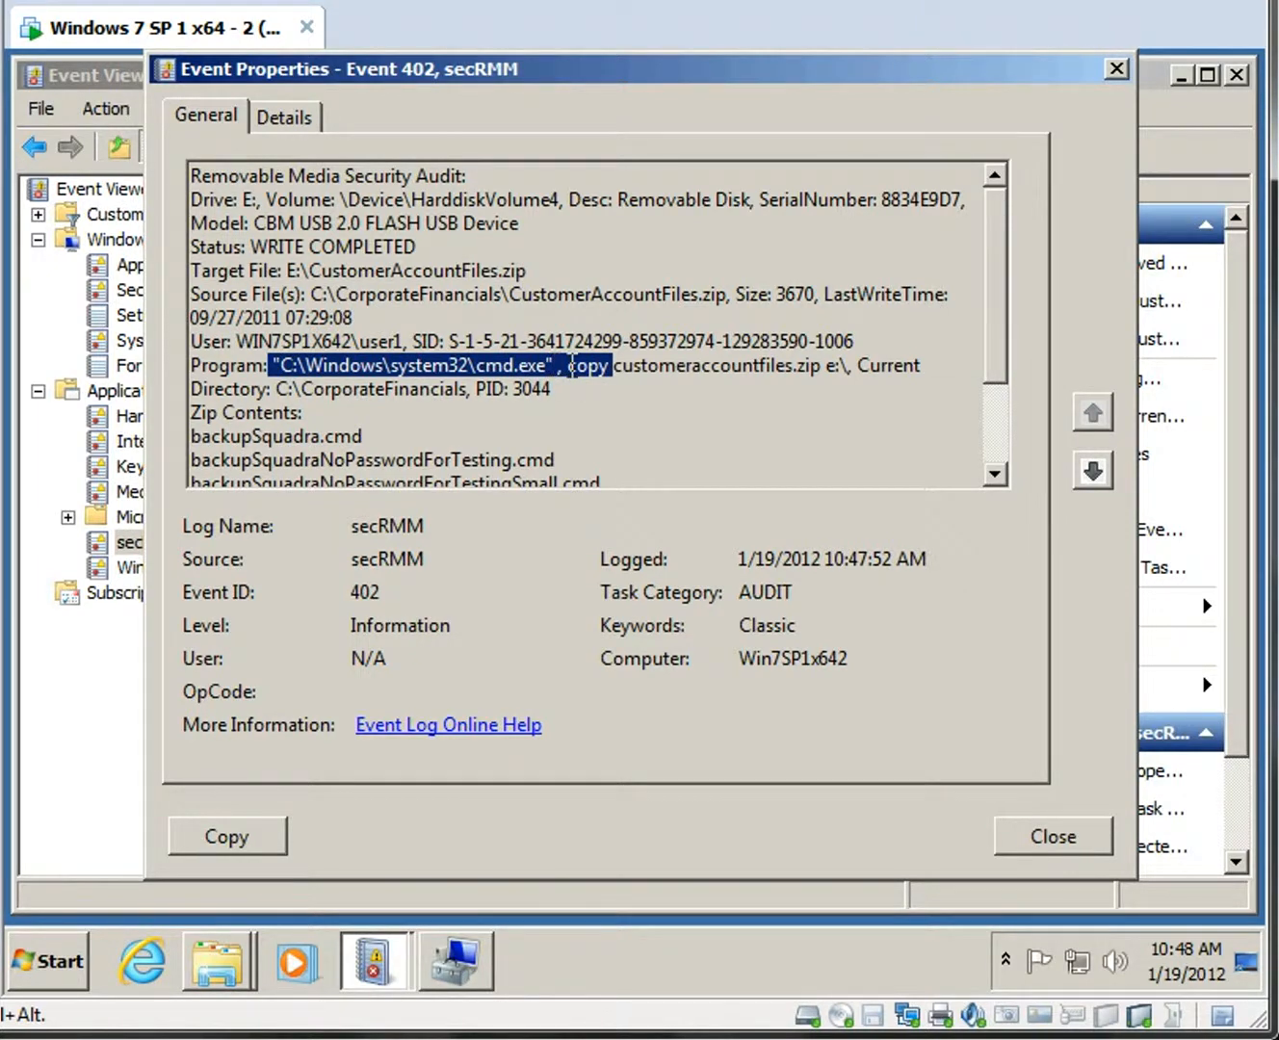
{"action": "left_click", "coordinate": [572, 365]}
{"action": "left_click_drag", "start_coordinate": [568, 366], "coordinate": [410, 393]}
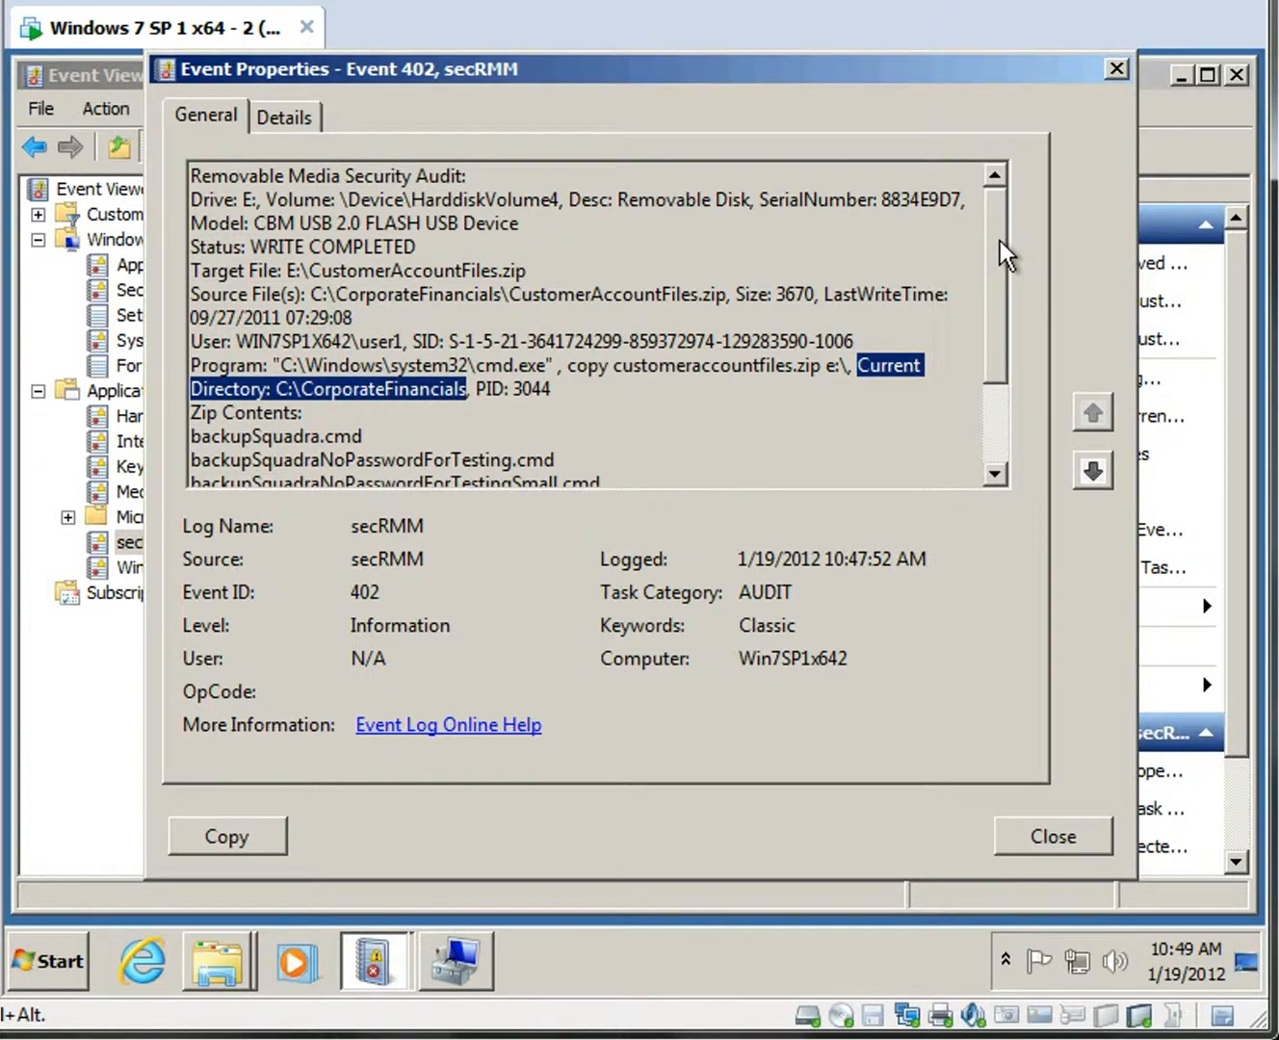
{"action": "left_click", "coordinate": [1051, 837]}
{"action": "left_click", "coordinate": [1180, 77]}
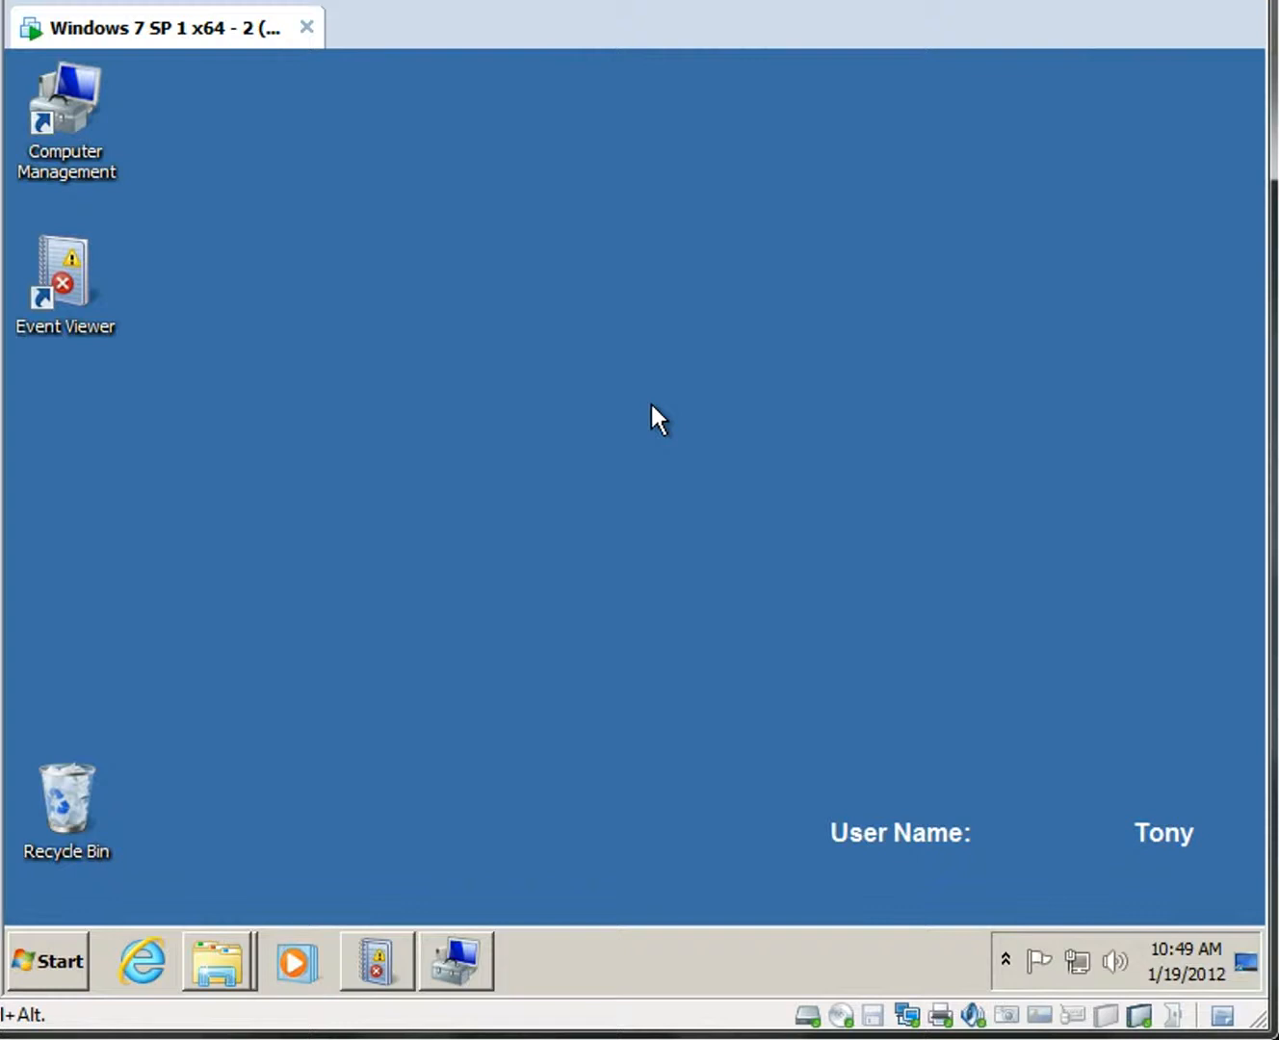